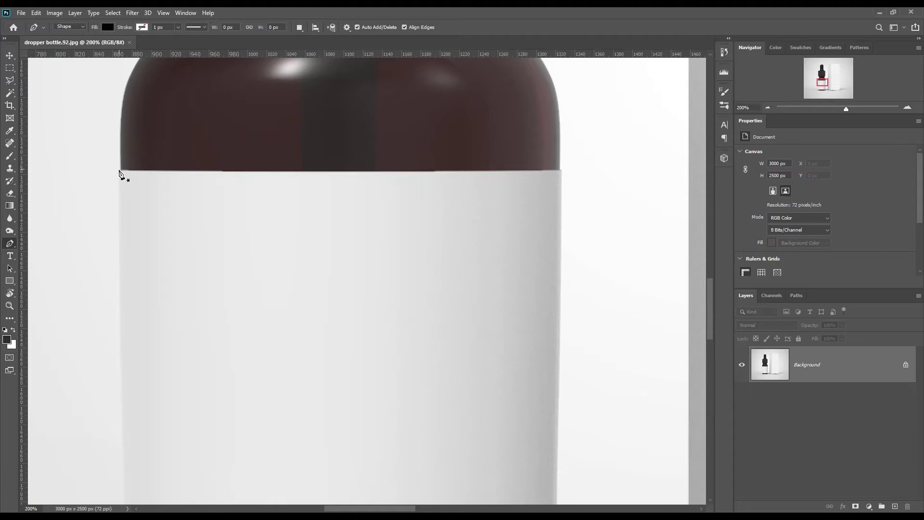
Draw a closed Pen tool shape about 460 by 556 px around the bottle's white label and set its layer opacity to 0%.
{"action": "left_click", "coordinate": [119, 172]}
{"action": "left_click", "coordinate": [559, 171]}
{"action": "scroll", "coordinate": [572, 270], "scroll_direction": "down", "scroll_amount": 8}
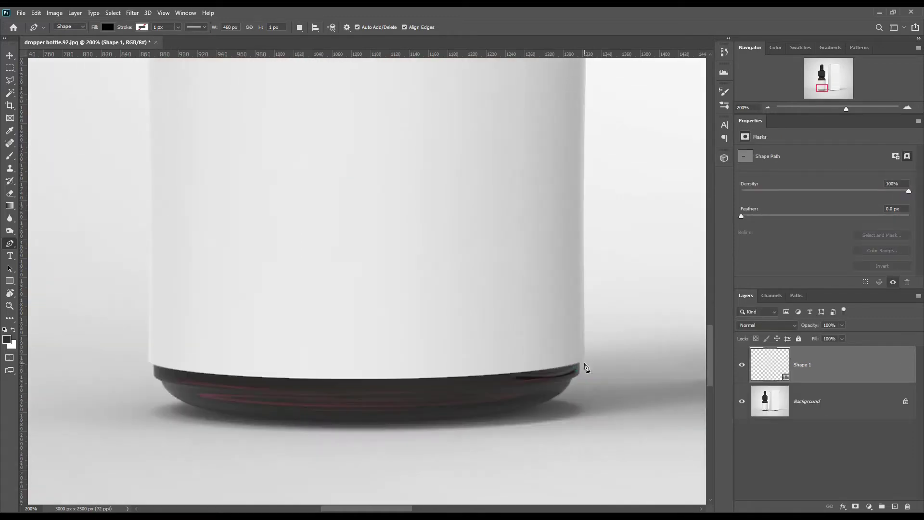
{"action": "left_click", "coordinate": [584, 355]}
{"action": "left_click", "coordinate": [156, 365]}
{"action": "left_click", "coordinate": [149, 356]}
{"action": "left_click_drag", "start_coordinate": [231, 178], "coordinate": [254, 452]}
{"action": "left_click", "coordinate": [167, 103]}
{"action": "key", "text": "0"}
{"action": "key", "text": "0"}
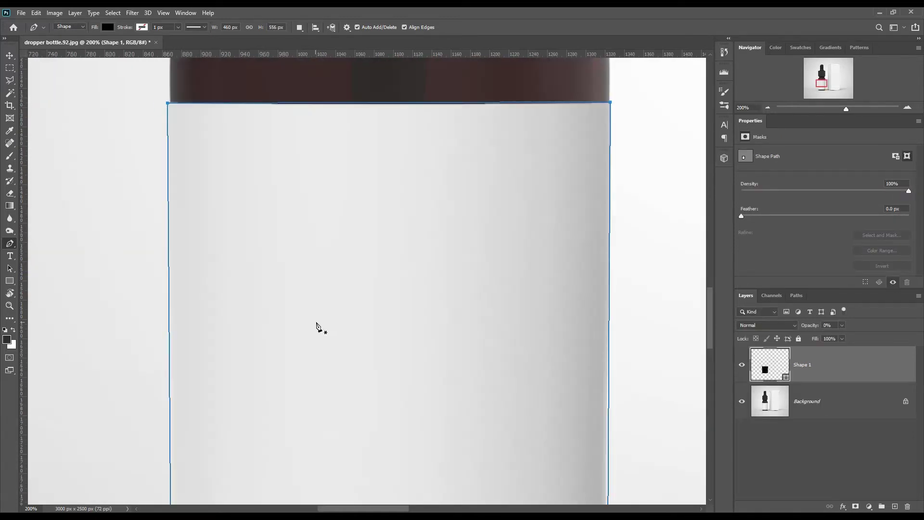
Add anchor points along the label shape's top and bottom edges and adjust them to follow the label's curves.
{"action": "right_click", "coordinate": [9, 243]}
{"action": "left_click", "coordinate": [53, 271]}
{"action": "left_click", "coordinate": [388, 103]}
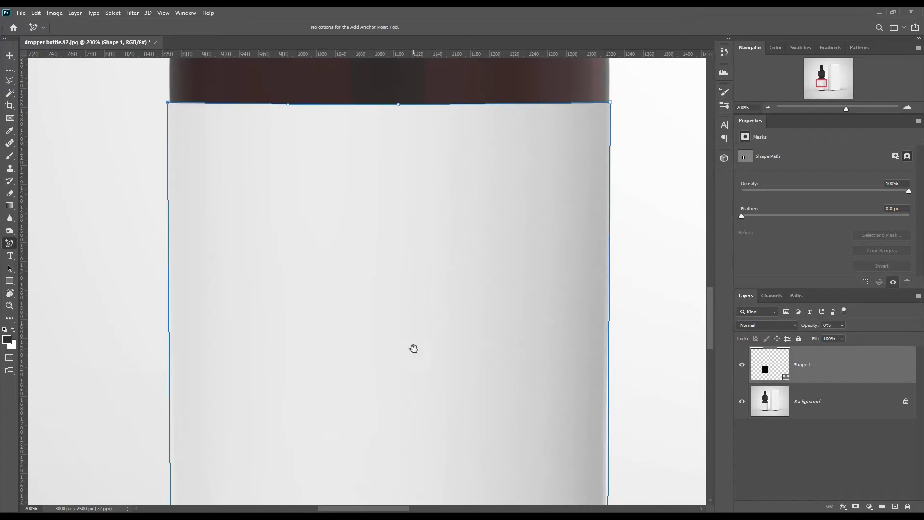
{"action": "scroll", "coordinate": [414, 349], "scroll_direction": "down", "scroll_amount": 8}
{"action": "left_click", "coordinate": [376, 282]}
{"action": "left_click_drag", "start_coordinate": [376, 282], "coordinate": [377, 297]}
{"action": "left_click", "coordinate": [557, 284]}
{"action": "left_click_drag", "start_coordinate": [558, 284], "coordinate": [558, 288]}
{"action": "left_click", "coordinate": [199, 287]}
{"action": "left_click_drag", "start_coordinate": [199, 287], "coordinate": [198, 289]}
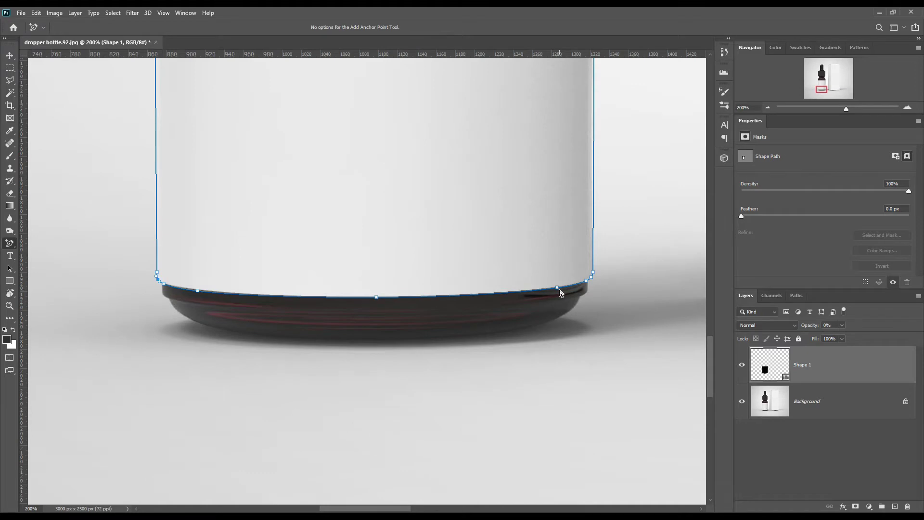
Rename the label's shape layer to Label.
{"action": "left_click_drag", "start_coordinate": [627, 200], "coordinate": [607, 380]}
{"action": "left_click_drag", "start_coordinate": [571, 97], "coordinate": [553, 380]}
{"action": "key", "text": "ctrl+minus"}
{"action": "key", "text": "ctrl+minus"}
{"action": "double_click", "coordinate": [805, 365]}
{"action": "type", "text": "Lsa"}
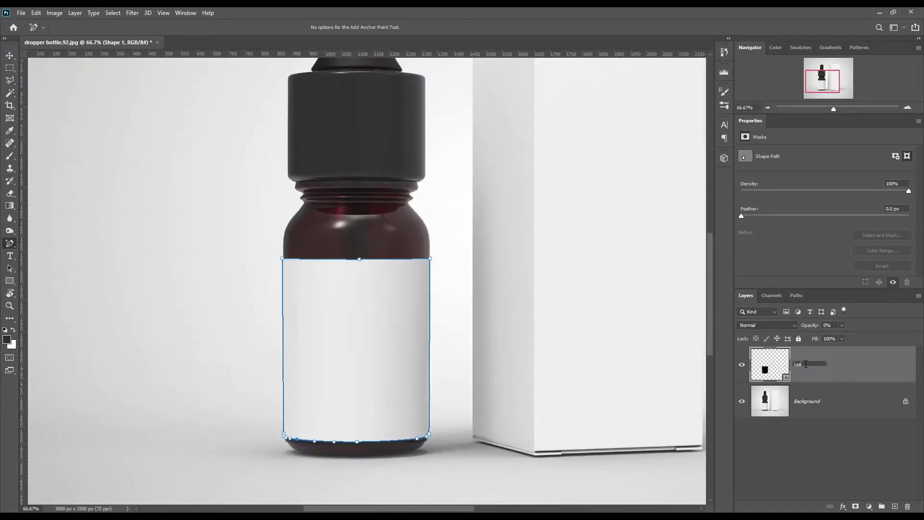
{"action": "type", "text": "bel"}
{"action": "key", "text": "Return"}
Start a new Pen tool shape above the Background and trace the top edge of the box's narrow side.
{"action": "left_click", "coordinate": [838, 409]}
{"action": "left_click_drag", "start_coordinate": [560, 200], "coordinate": [448, 372]}
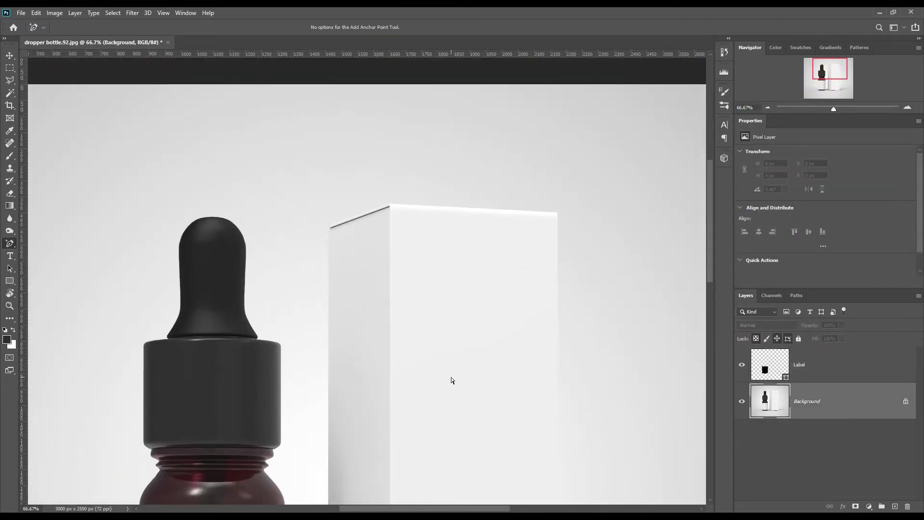
{"action": "scroll", "coordinate": [331, 278], "scroll_direction": "up", "scroll_amount": 2}
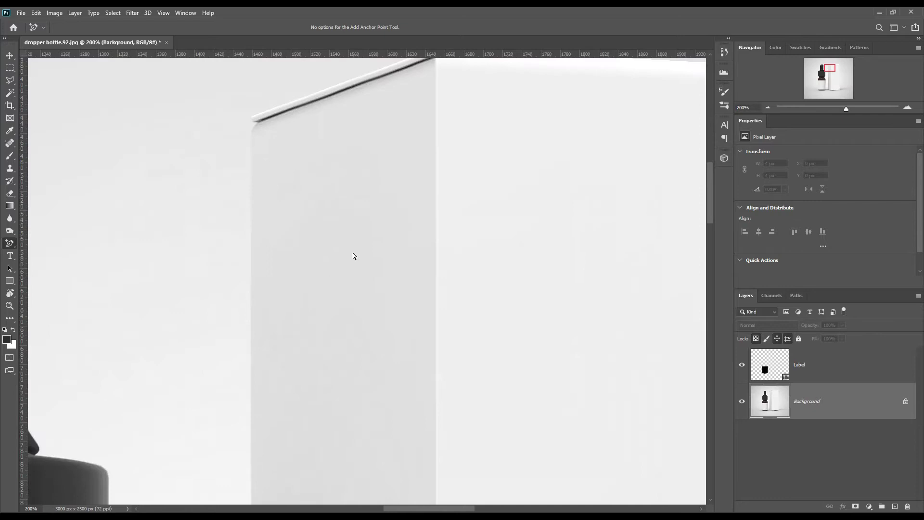
{"action": "left_click_drag", "start_coordinate": [365, 176], "coordinate": [336, 363]}
{"action": "right_click", "coordinate": [16, 246]}
{"action": "left_click", "coordinate": [31, 244]}
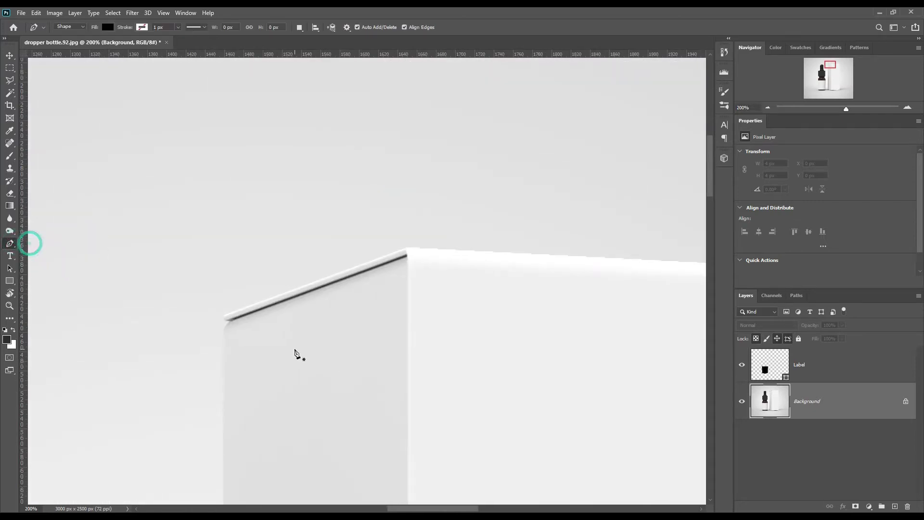
{"action": "left_click", "coordinate": [230, 322]}
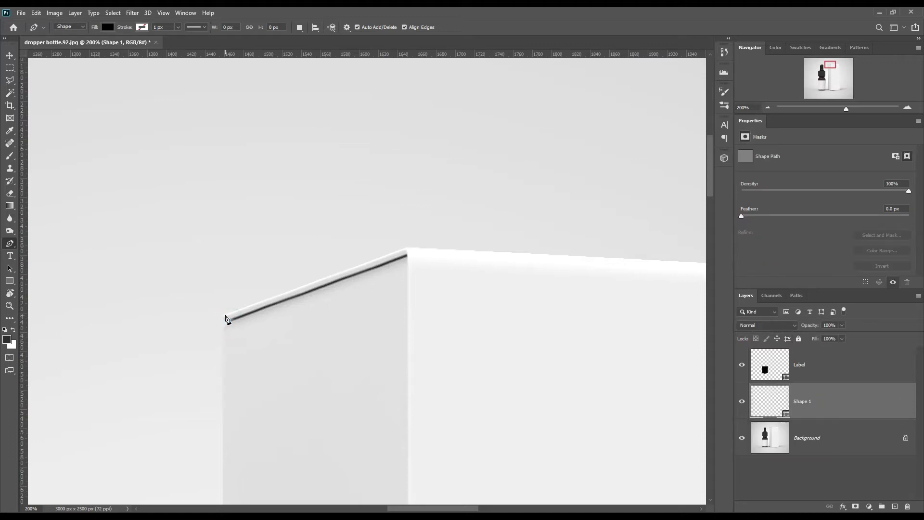
{"action": "left_click", "coordinate": [225, 315]}
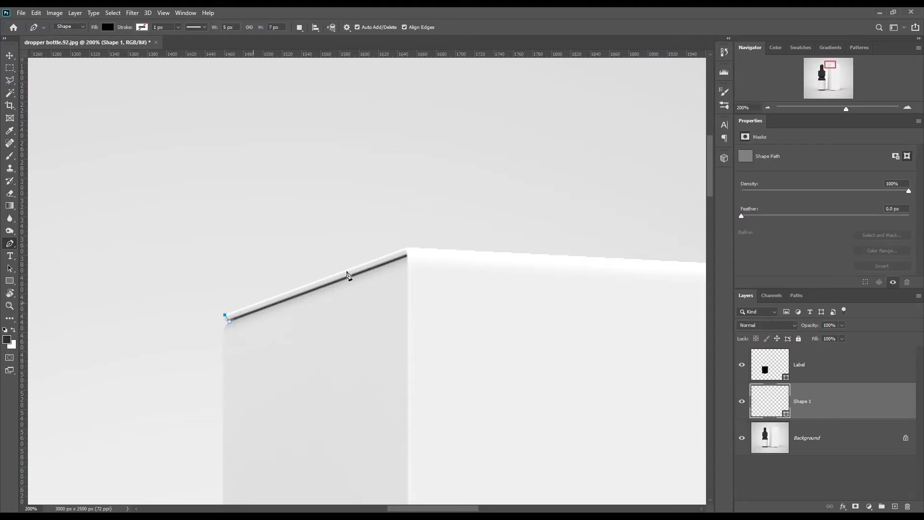
{"action": "left_click", "coordinate": [405, 251]}
Continue the outline along the front face's top edge to the box's upper-right corner and set the layer opacity to 0%.
{"action": "scroll", "coordinate": [328, 318], "scroll_direction": "right", "scroll_amount": 8}
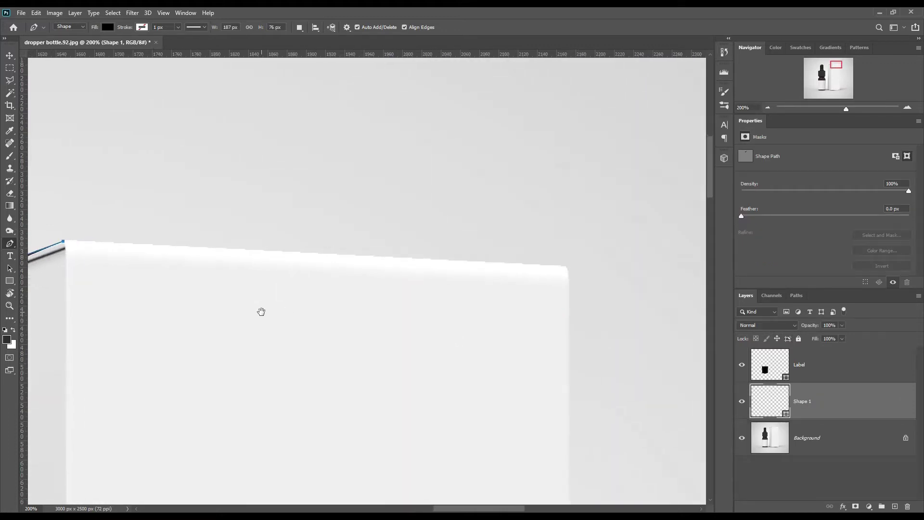
{"action": "left_click", "coordinate": [529, 267]}
{"action": "key", "text": "0"}
{"action": "key", "text": "0"}
{"action": "left_click", "coordinate": [544, 281]}
Continue the box outline down its right edge and around the lower-right corner.
{"action": "left_click_drag", "start_coordinate": [545, 434], "coordinate": [516, 240]}
{"action": "left_click", "coordinate": [419, 289]}
{"action": "left_click", "coordinate": [408, 308]}
{"action": "left_click", "coordinate": [417, 315]}
{"action": "left_click", "coordinate": [347, 319]}
{"action": "left_click", "coordinate": [334, 317]}
Trace the box's bottom edges and left edge, closing the outline at the starting corner, about 716 by 1616 px overall.
{"action": "left_click_drag", "start_coordinate": [194, 269], "coordinate": [553, 266]}
{"action": "left_click", "coordinate": [356, 326]}
{"action": "left_click", "coordinate": [275, 331]}
{"action": "left_click_drag", "start_coordinate": [194, 270], "coordinate": [388, 331]}
{"action": "left_click", "coordinate": [284, 349]}
{"action": "left_click_drag", "start_coordinate": [379, 121], "coordinate": [363, 421]}
{"action": "left_click", "coordinate": [269, 290]}
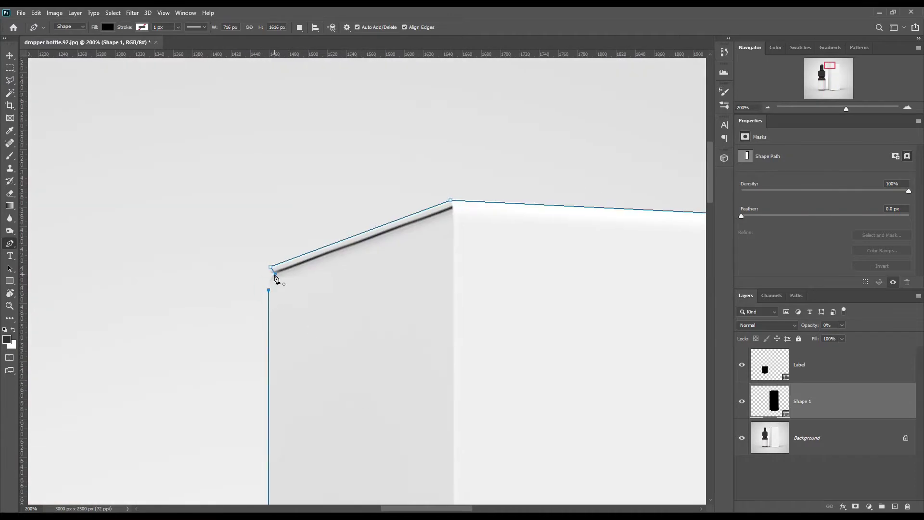
{"action": "left_click", "coordinate": [275, 274]}
Add anchor points at the box shape's upper-left and upper-right corners to fit the path to the rounded corners.
{"action": "right_click", "coordinate": [10, 243]}
{"action": "left_click", "coordinate": [53, 272]}
{"action": "left_click", "coordinate": [272, 281]}
{"action": "left_click", "coordinate": [273, 270]}
{"action": "left_click_drag", "start_coordinate": [597, 301], "coordinate": [256, 317]}
{"action": "left_click", "coordinate": [270, 243]}
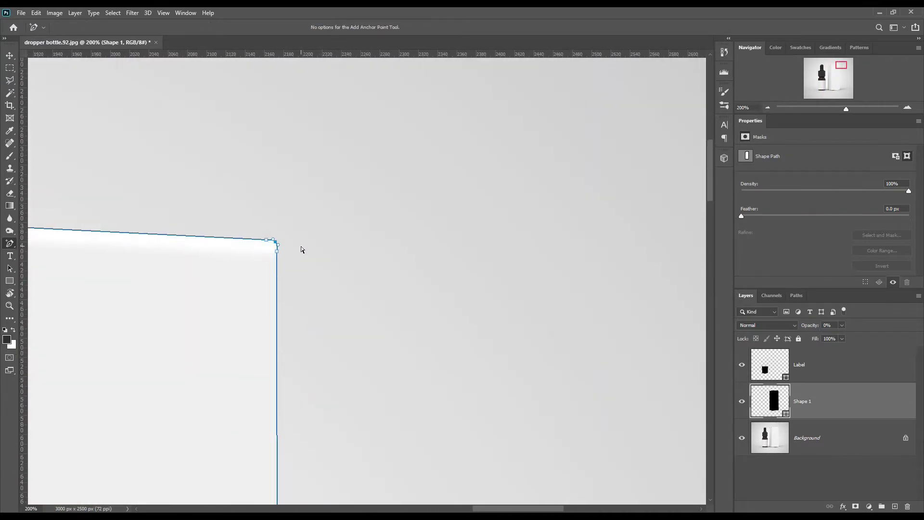
Add and adjust anchor points along the box shape's bottom edge and lower corners to match the box.
{"action": "left_click_drag", "start_coordinate": [329, 431], "coordinate": [400, 164]}
{"action": "left_click_drag", "start_coordinate": [413, 225], "coordinate": [417, 235]}
{"action": "left_click_drag", "start_coordinate": [390, 185], "coordinate": [394, 197]}
{"action": "left_click", "coordinate": [312, 204]}
{"action": "left_click_drag", "start_coordinate": [189, 262], "coordinate": [588, 264]}
{"action": "left_click_drag", "start_coordinate": [372, 217], "coordinate": [371, 220]}
{"action": "left_click", "coordinate": [291, 222]}
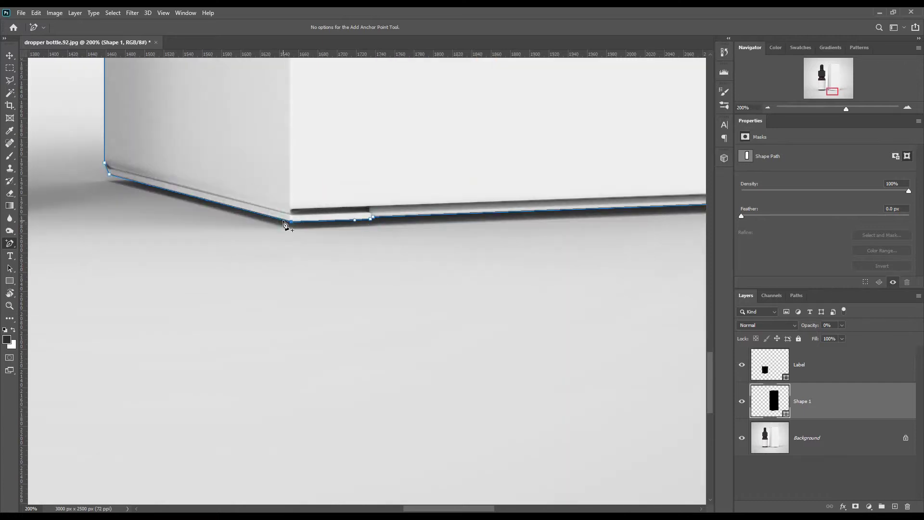
Rename the box's shape layer to Box.
{"action": "scroll", "coordinate": [347, 367], "scroll_direction": "up", "scroll_amount": 5}
{"action": "scroll", "coordinate": [629, 361], "scroll_direction": "down", "scroll_amount": 3}
{"action": "double_click", "coordinate": [809, 401]}
{"action": "type", "text": "Box"}
{"action": "key", "text": "Return"}
Start a new Pen tool shape above the Background at the dropper bulb's lower-left corner and trace up its left flare.
{"action": "left_click", "coordinate": [829, 439]}
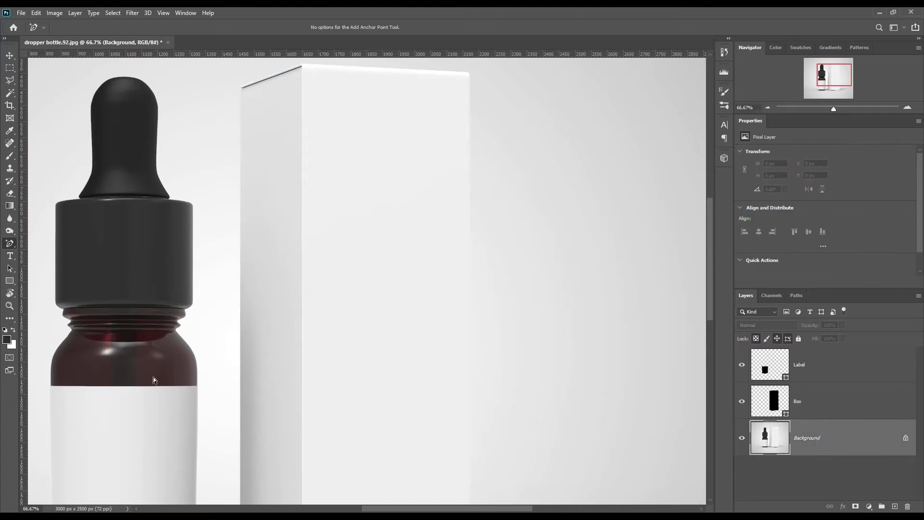
{"action": "key", "text": "ctrl+plus"}
{"action": "left_click_drag", "start_coordinate": [113, 177], "coordinate": [466, 335]}
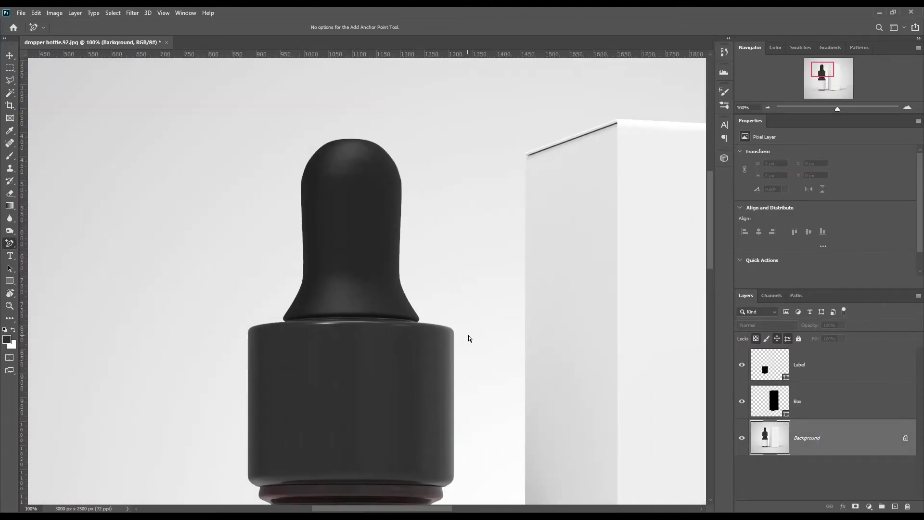
{"action": "key", "text": "ctrl+plus"}
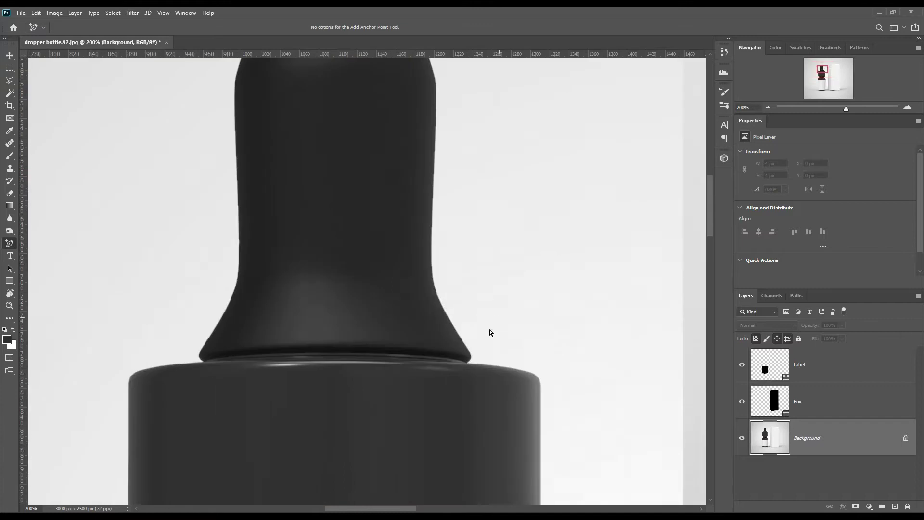
{"action": "right_click", "coordinate": [10, 243]}
{"action": "left_click", "coordinate": [37, 242]}
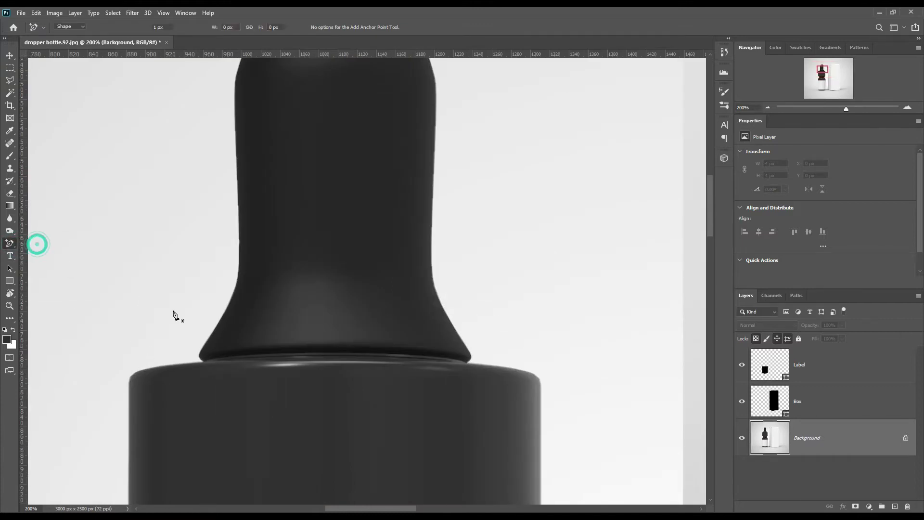
{"action": "left_click", "coordinate": [201, 360]}
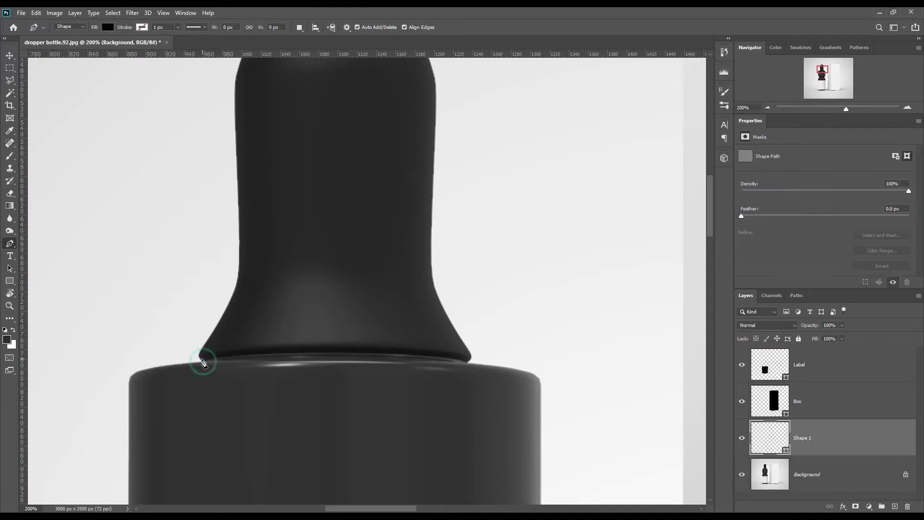
{"action": "left_click", "coordinate": [233, 295]}
{"action": "left_click", "coordinate": [239, 255]}
Continue the bottle outline across the top of the dropper bulb and down its right side to the flared base.
{"action": "scroll", "coordinate": [258, 262], "scroll_direction": "up", "scroll_amount": 5}
{"action": "left_click", "coordinate": [260, 258]}
{"action": "left_click", "coordinate": [457, 262]}
{"action": "scroll", "coordinate": [458, 261], "scroll_direction": "down", "scroll_amount": 5}
{"action": "left_click", "coordinate": [423, 239]}
{"action": "left_click", "coordinate": [434, 294]}
{"action": "left_click", "coordinate": [463, 347]}
Trace the bottle outline down the cap's right side and the neck to the label's upper-right corner.
{"action": "left_click", "coordinate": [534, 375]}
{"action": "scroll", "coordinate": [541, 378], "scroll_direction": "down", "scroll_amount": 5}
{"action": "left_click", "coordinate": [542, 284]}
{"action": "left_click", "coordinate": [502, 371]}
{"action": "left_click", "coordinate": [498, 389]}
{"action": "scroll", "coordinate": [501, 392], "scroll_direction": "down", "scroll_amount": 5}
{"action": "left_click", "coordinate": [485, 243]}
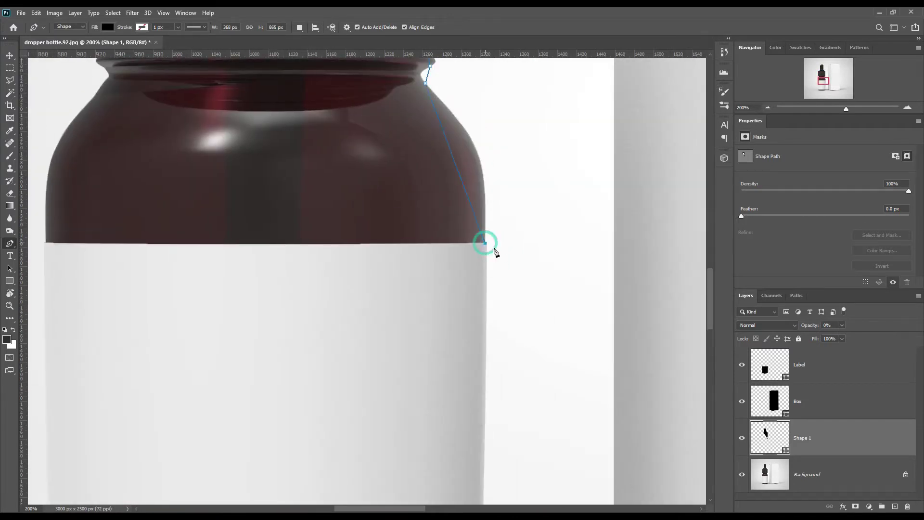
Continue the bottle outline down the label's right side and around the dark base to its left edge.
{"action": "left_click_drag", "start_coordinate": [496, 252], "coordinate": [503, 110]}
{"action": "left_click", "coordinate": [503, 349]}
{"action": "left_click", "coordinate": [495, 355]}
{"action": "left_click", "coordinate": [441, 386]}
{"action": "left_click", "coordinate": [144, 389]}
{"action": "left_click", "coordinate": [75, 343]}
Trace the bottle outline from the label's upper-left corner up the left side of the neck rings.
{"action": "left_click_drag", "start_coordinate": [190, 212], "coordinate": [252, 442]}
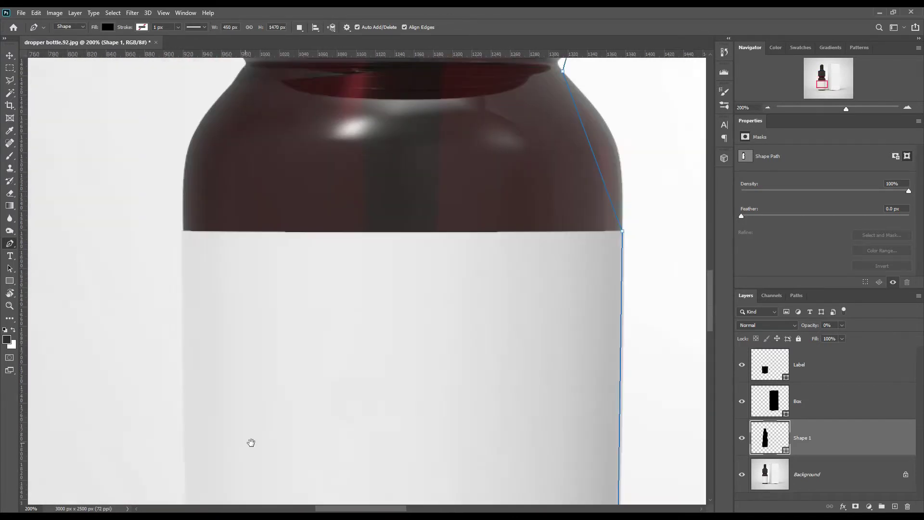
{"action": "scroll", "coordinate": [251, 442], "scroll_direction": "up", "scroll_amount": 5}
{"action": "left_click", "coordinate": [235, 421]}
{"action": "left_click", "coordinate": [293, 260]}
{"action": "left_click", "coordinate": [288, 221]}
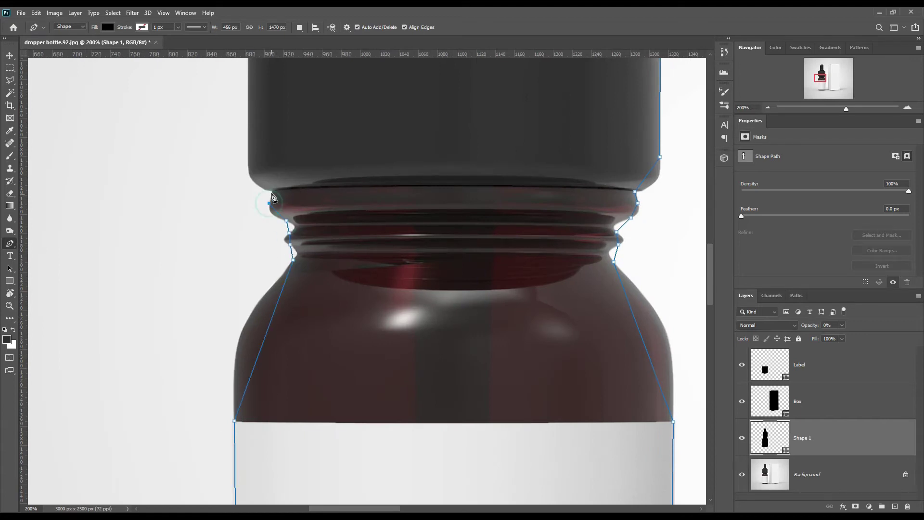
{"action": "left_click", "coordinate": [270, 193]}
Trace the cap's left side and close the bottle outline at the dropper bulb's lower-left corner.
{"action": "left_click", "coordinate": [248, 166]}
{"action": "left_click_drag", "start_coordinate": [320, 130], "coordinate": [353, 337]}
{"action": "left_click", "coordinate": [296, 251]}
{"action": "left_click", "coordinate": [310, 227]}
{"action": "left_click", "coordinate": [369, 219]}
Add anchor points around the cap's upper-left corner and the bulb's left flare, and shift them onto the edges.
{"action": "right_click", "coordinate": [9, 243]}
{"action": "left_click", "coordinate": [48, 274]}
{"action": "left_click", "coordinate": [303, 240]}
{"action": "left_click_drag", "start_coordinate": [303, 239], "coordinate": [308, 228]}
{"action": "left_click", "coordinate": [326, 225]}
{"action": "left_click", "coordinate": [367, 214]}
{"action": "left_click_drag", "start_coordinate": [386, 175], "coordinate": [388, 175]}
{"action": "left_click_drag", "start_coordinate": [402, 137], "coordinate": [404, 137]}
Add and adjust anchor points on the bulb's left side, its right flare and the cap's upper-right edge.
{"action": "left_click_drag", "start_coordinate": [456, 131], "coordinate": [452, 337]}
{"action": "left_click", "coordinate": [401, 275]}
{"action": "left_click_drag", "start_coordinate": [601, 348], "coordinate": [596, 347]}
{"action": "left_click", "coordinate": [618, 389]}
{"action": "left_click_drag", "start_coordinate": [618, 389], "coordinate": [615, 389]}
{"action": "left_click_drag", "start_coordinate": [631, 419], "coordinate": [634, 419]}
{"action": "left_click", "coordinate": [662, 430]}
Add anchor points around the bulb's rounded top and shape the path to follow its curve.
{"action": "left_click_drag", "start_coordinate": [498, 154], "coordinate": [598, 63]}
{"action": "left_click_drag", "start_coordinate": [448, 58], "coordinate": [392, 148]}
{"action": "left_click", "coordinate": [571, 183]}
{"action": "left_click", "coordinate": [544, 156]}
{"action": "left_click_drag", "start_coordinate": [492, 145], "coordinate": [489, 144]}
{"action": "left_click", "coordinate": [455, 148]}
{"action": "left_click", "coordinate": [410, 183]}
{"action": "left_click_drag", "start_coordinate": [392, 207], "coordinate": [392, 208]}
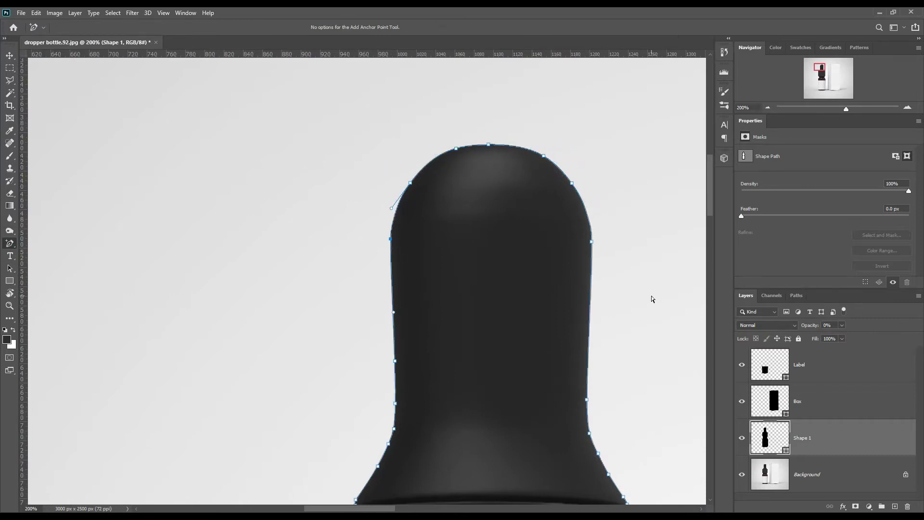
Adjust the bottle path with added anchor points around the cap's lower edge and both sides of the neck.
{"action": "scroll", "coordinate": [652, 298], "scroll_direction": "down", "scroll_amount": 6}
{"action": "scroll", "coordinate": [651, 299], "scroll_direction": "right", "scroll_amount": 6}
{"action": "left_click", "coordinate": [157, 363]}
{"action": "left_click_drag", "start_coordinate": [155, 388], "coordinate": [161, 388]}
{"action": "mouse_move", "coordinate": [487, 360]}
{"action": "left_mouse_down"}
{"action": "mouse_move", "coordinate": [477, 360]}
{"action": "mouse_move", "coordinate": [486, 375]}
{"action": "left_mouse_up"}
{"action": "left_click_drag", "start_coordinate": [497, 346], "coordinate": [502, 348]}
{"action": "mouse_move", "coordinate": [561, 428]}
{"action": "left_mouse_down"}
{"action": "mouse_move", "coordinate": [543, 199]}
{"action": "mouse_move", "coordinate": [544, 432]}
{"action": "left_mouse_up"}
{"action": "left_click_drag", "start_coordinate": [462, 162], "coordinate": [455, 160]}
Curve the bottle path around the right and left glass shoulders by moving anchor points and their handles.
{"action": "left_click_drag", "start_coordinate": [485, 238], "coordinate": [512, 240]}
{"action": "left_click_drag", "start_coordinate": [498, 205], "coordinate": [504, 215]}
{"action": "left_click_drag", "start_coordinate": [521, 310], "coordinate": [520, 310]}
{"action": "left_click_drag", "start_coordinate": [109, 250], "coordinate": [88, 241]}
{"action": "left_click_drag", "start_coordinate": [103, 201], "coordinate": [96, 218]}
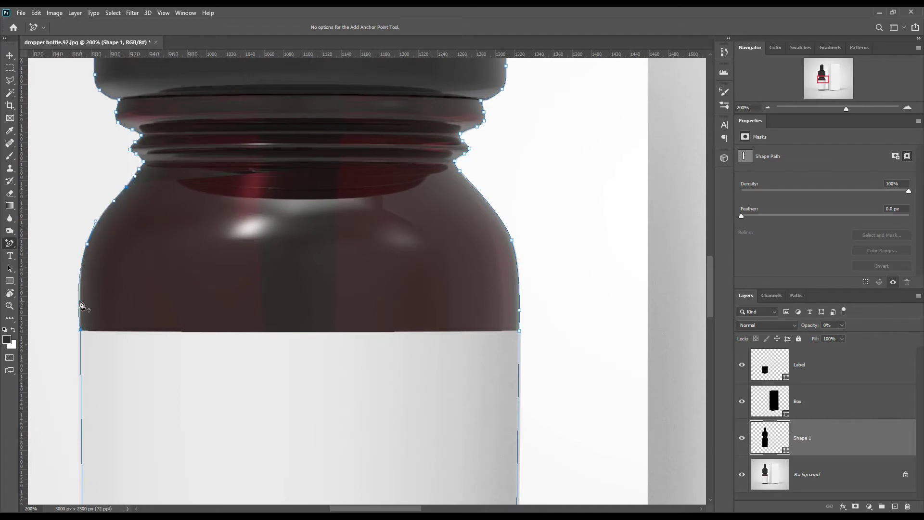
{"action": "left_click_drag", "start_coordinate": [82, 305], "coordinate": [80, 305]}
Adjust the path around the bottle's base corners and bow its bottom edge down to the base's lower curve.
{"action": "left_click_drag", "start_coordinate": [144, 457], "coordinate": [231, 72]}
{"action": "left_click_drag", "start_coordinate": [177, 354], "coordinate": [174, 358]}
{"action": "left_click_drag", "start_coordinate": [210, 381], "coordinate": [202, 383]}
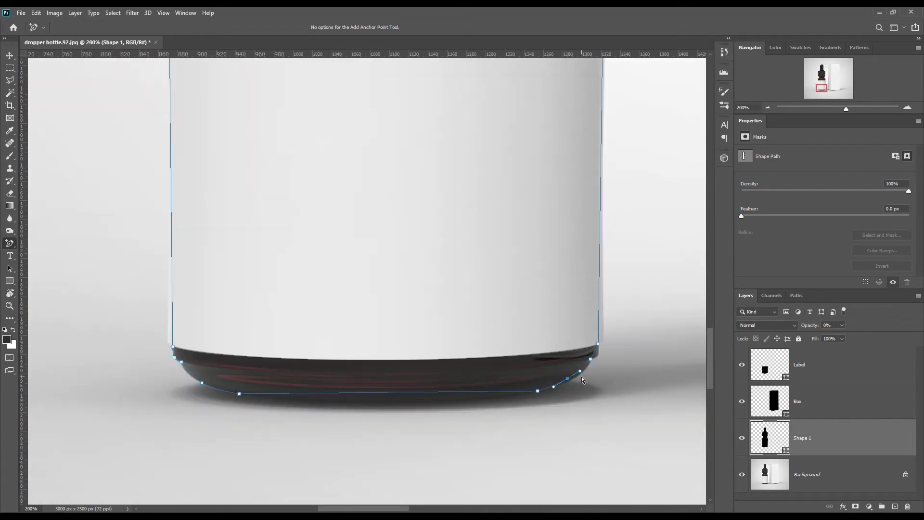
{"action": "left_click_drag", "start_coordinate": [384, 392], "coordinate": [393, 432]}
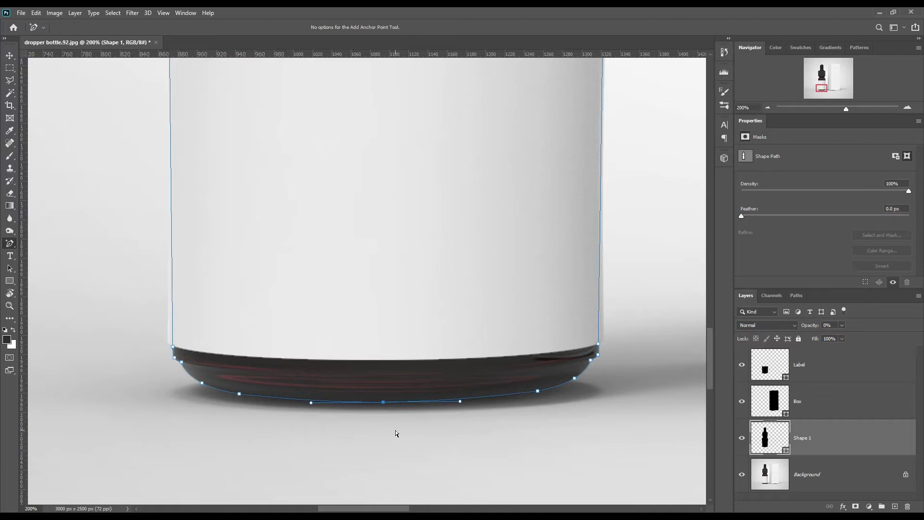
Rename the bottle's shape layer to Bottle, with the whole image fitted in view.
{"action": "key", "text": "ctrl+0"}
{"action": "double_click", "coordinate": [803, 438]}
{"action": "type", "text": "Bottle"}
{"action": "key", "text": "Return"}
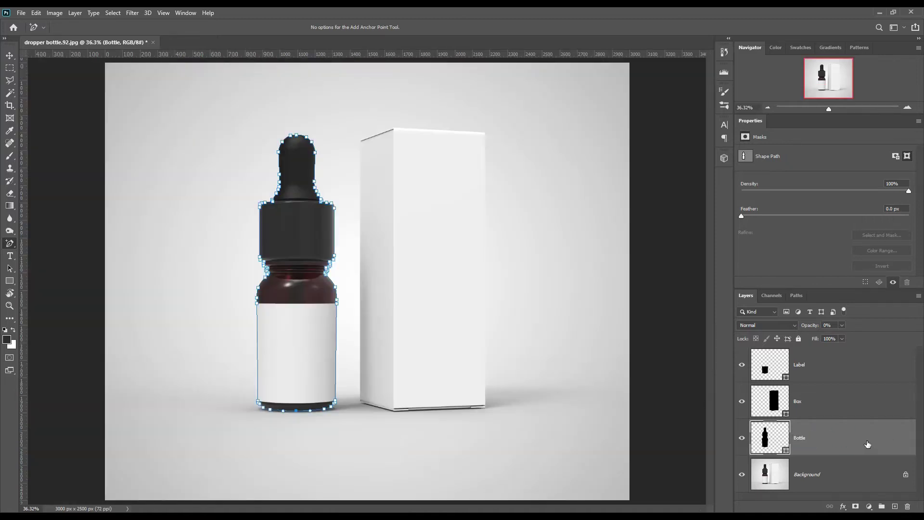
Group the Label, Box and Bottle shape layers as Object ID and hide the group.
{"action": "left_click", "coordinate": [828, 374], "text": "shift"}
{"action": "left_click_drag", "start_coordinate": [840, 413], "coordinate": [882, 507]}
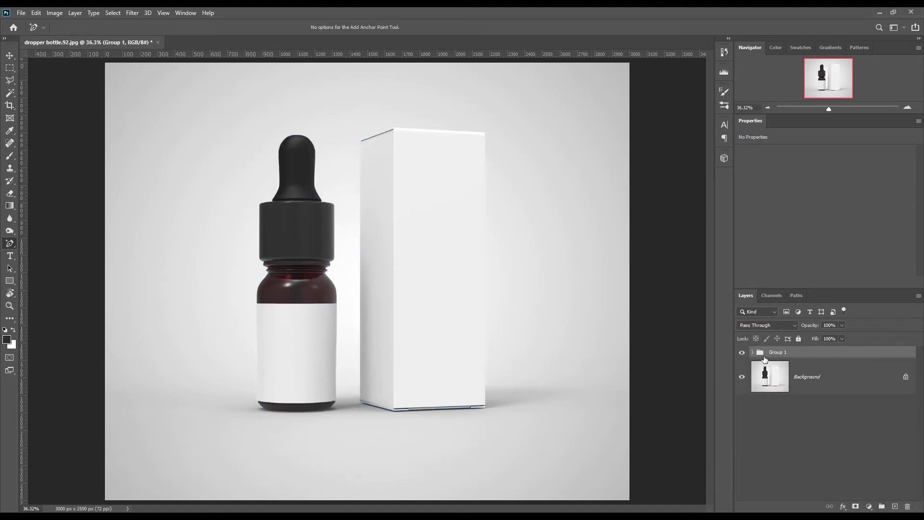
{"action": "double_click", "coordinate": [779, 353]}
{"action": "type", "text": "Object ID"}
{"action": "key", "text": "Return"}
{"action": "left_click", "coordinate": [741, 353]}
Draw a rectangle of about 482 x 571 px covering the bottle's white label, directly above the Background layer.
{"action": "left_click", "coordinate": [812, 378]}
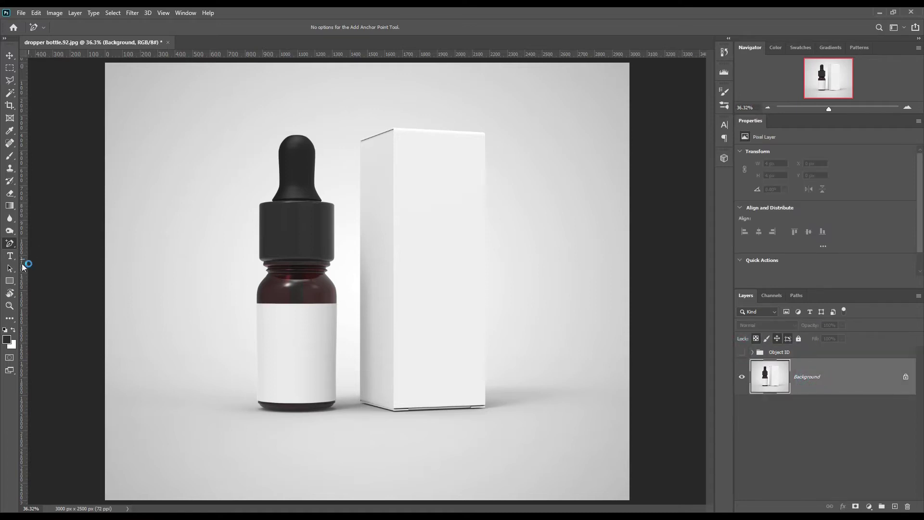
{"action": "left_click", "coordinate": [9, 281]}
{"action": "key", "text": "ctrl+plus"}
{"action": "key", "text": "ctrl+plus"}
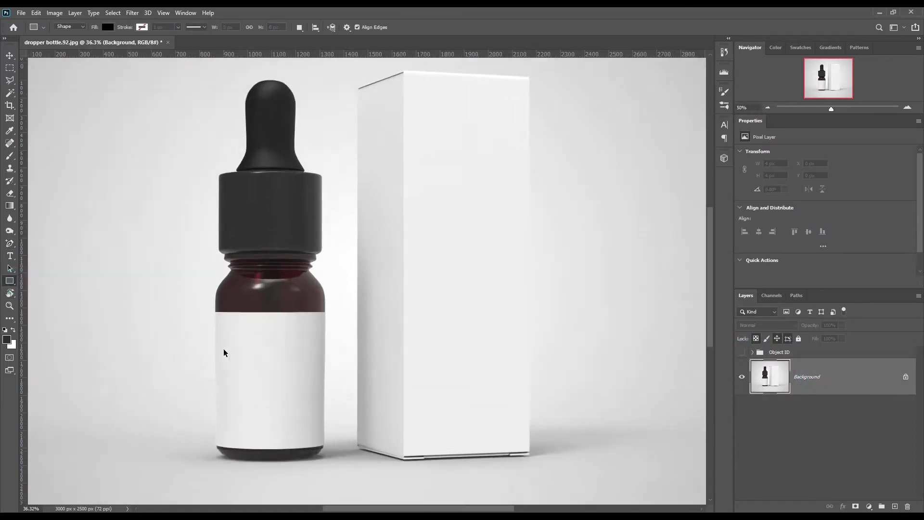
{"action": "left_click_drag", "start_coordinate": [232, 412], "coordinate": [272, 361]}
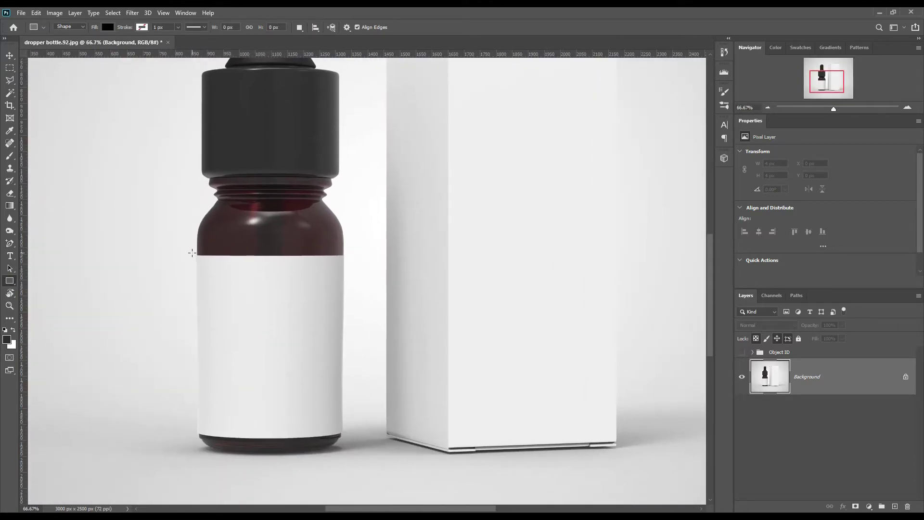
{"action": "left_click_drag", "start_coordinate": [192, 253], "coordinate": [346, 436]}
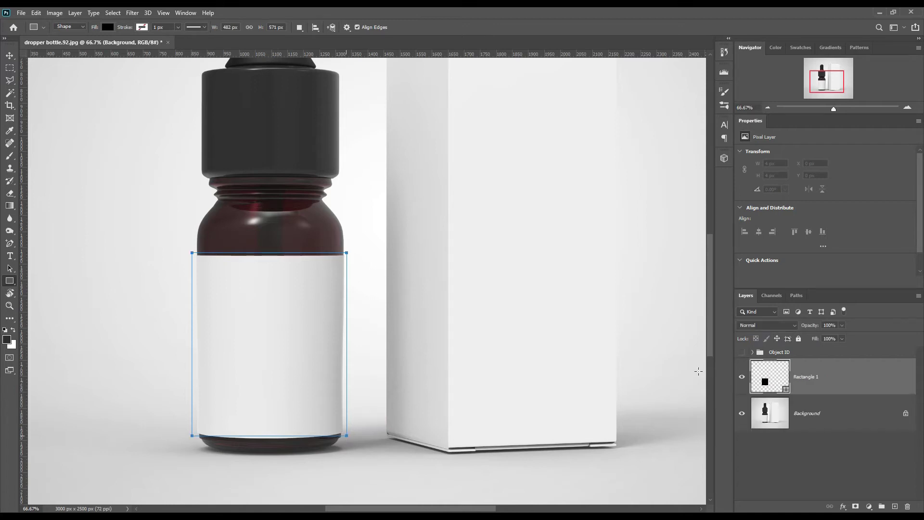
Fill the label rectangle with red and convert it to a smart object.
{"action": "double_click", "coordinate": [785, 389]}
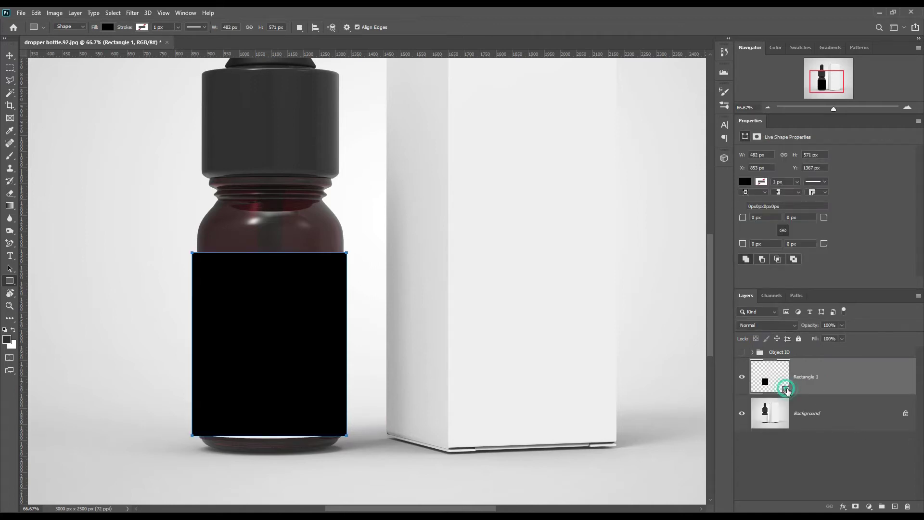
{"action": "left_click_drag", "start_coordinate": [693, 293], "coordinate": [728, 260]}
{"action": "left_click", "coordinate": [823, 257]}
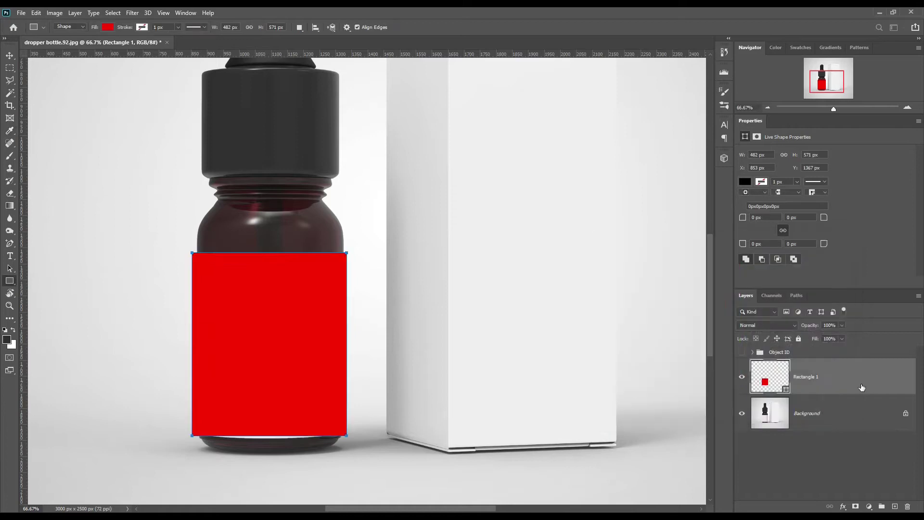
{"action": "right_click", "coordinate": [862, 388]}
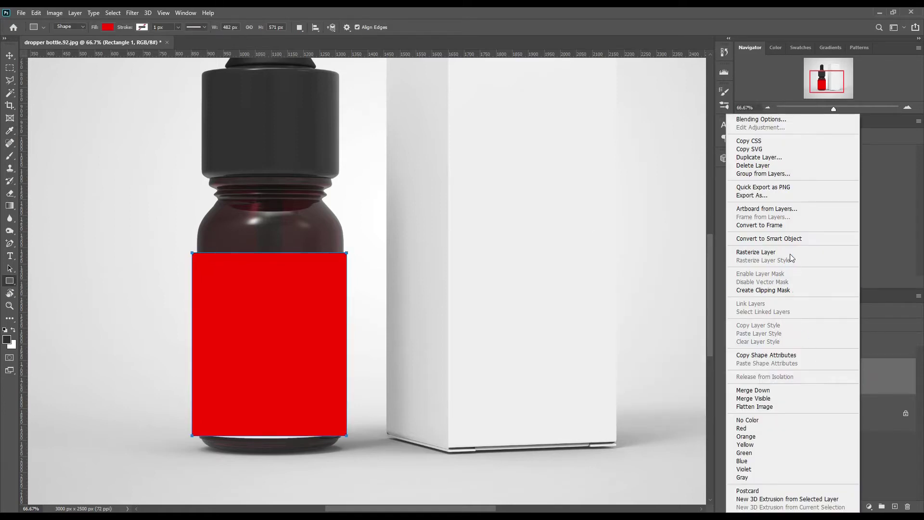
{"action": "left_click", "coordinate": [791, 238]}
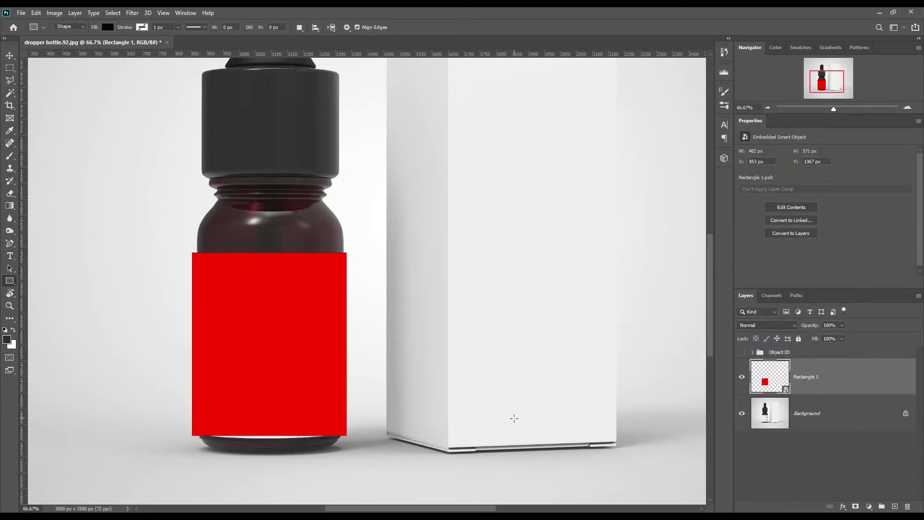
Rename the red smart object Bottle Label and lower its opacity to 42%.
{"action": "double_click", "coordinate": [814, 378]}
{"action": "type", "text": "Bottle Label"}
{"action": "key", "text": "Return"}
{"action": "mouse_move", "coordinate": [813, 326]}
{"action": "left_mouse_down"}
{"action": "mouse_move", "coordinate": [789, 333]}
{"action": "mouse_move", "coordinate": [805, 327]}
{"action": "left_mouse_up"}
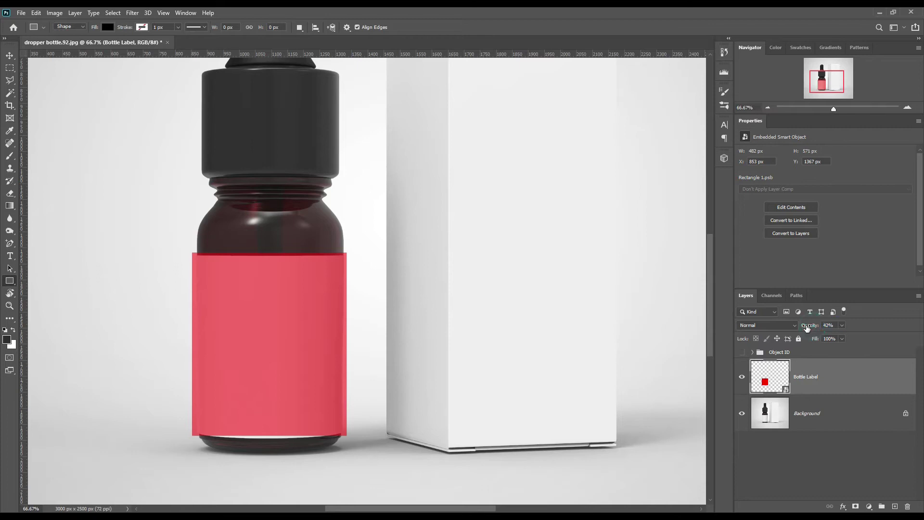
Warp the Bottle Label layer with the Arch preset at a bend of -4.0, replacing a trial pull on its bottom edge.
{"action": "key", "text": "ctrl+t"}
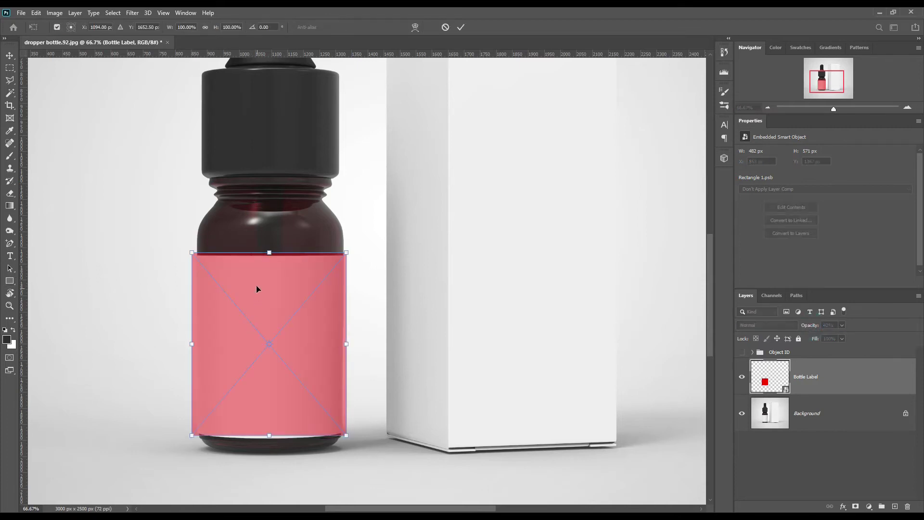
{"action": "right_click", "coordinate": [257, 286]}
{"action": "left_click", "coordinate": [281, 390]}
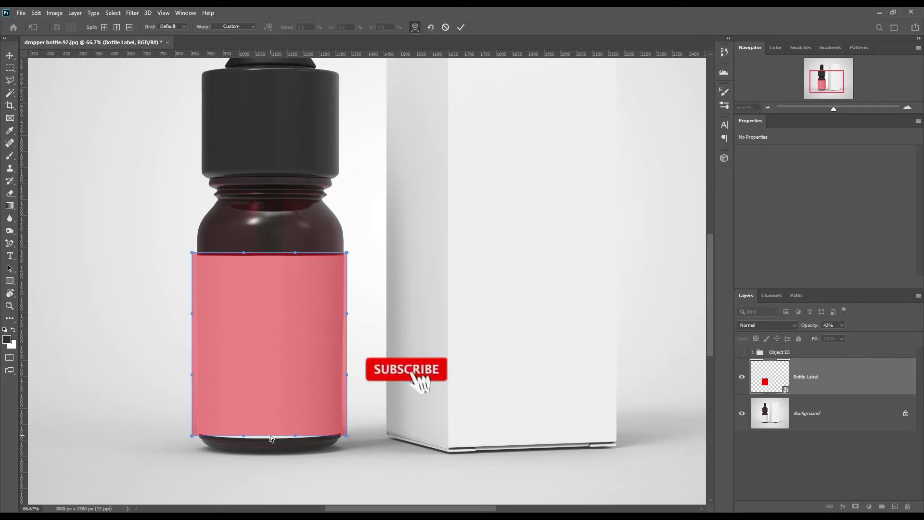
{"action": "left_click_drag", "start_coordinate": [270, 436], "coordinate": [270, 442]}
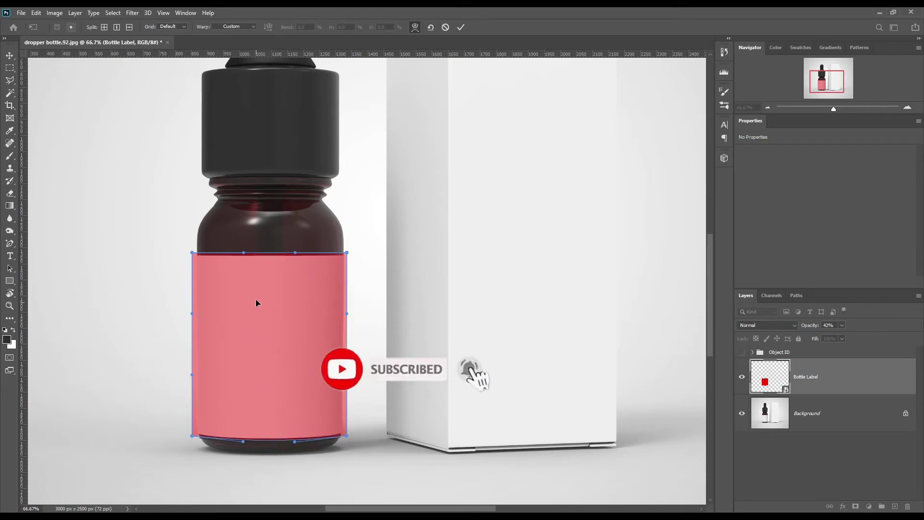
{"action": "left_click", "coordinate": [251, 28]}
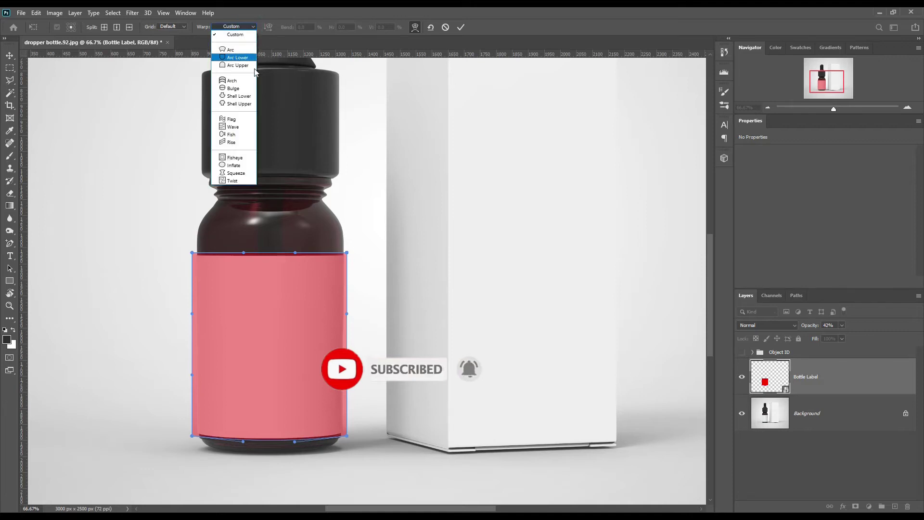
{"action": "left_click", "coordinate": [231, 80]}
{"action": "left_click", "coordinate": [431, 201]}
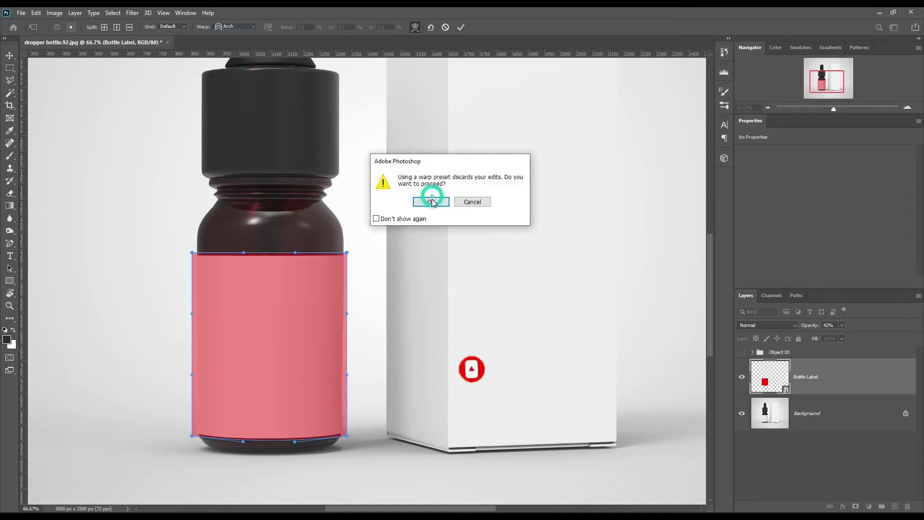
{"action": "left_click_drag", "start_coordinate": [269, 220], "coordinate": [269, 255]}
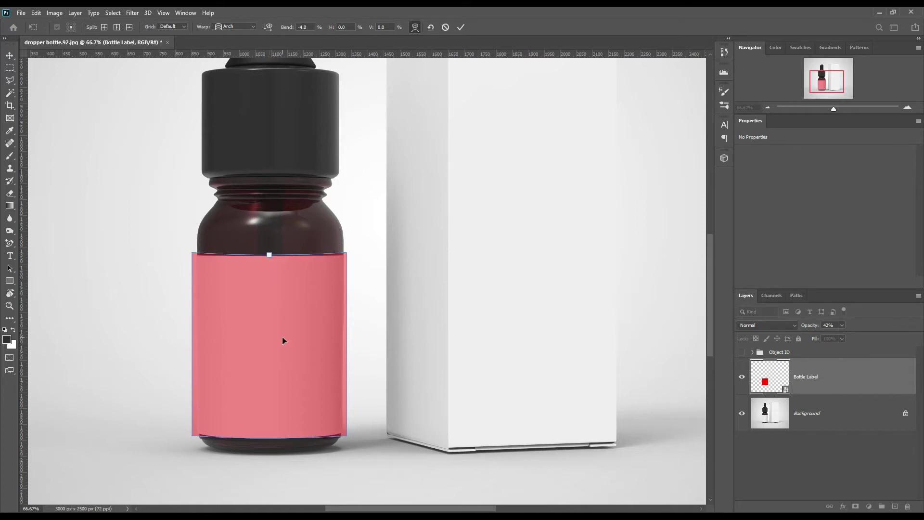
Switch the warp to a custom Default grid and bow the Bottle Label's bottom edge down along the label's lower curve.
{"action": "right_click", "coordinate": [268, 320]}
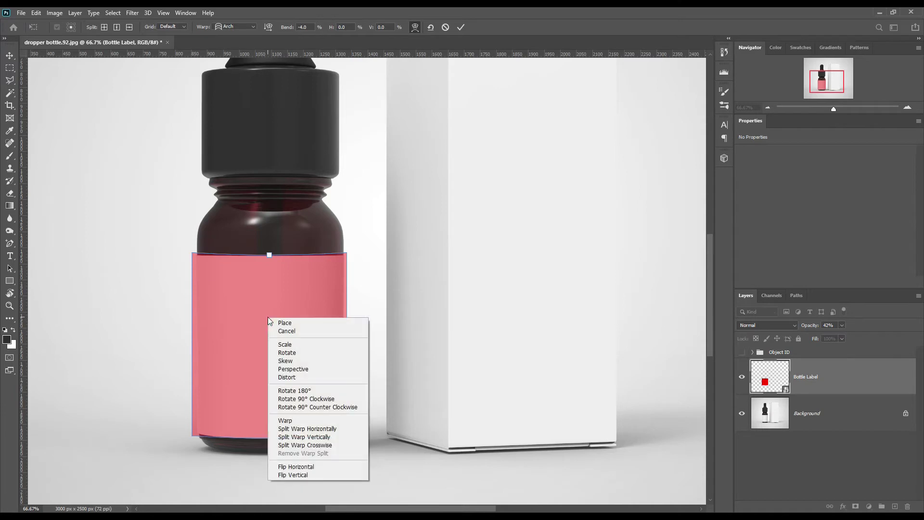
{"action": "left_click", "coordinate": [299, 421]}
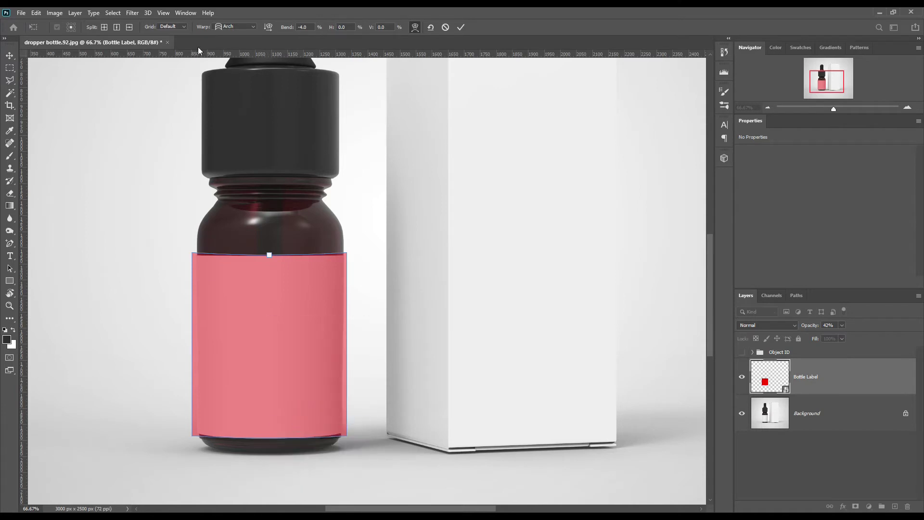
{"action": "left_click", "coordinate": [171, 27]}
{"action": "left_click", "coordinate": [174, 35]}
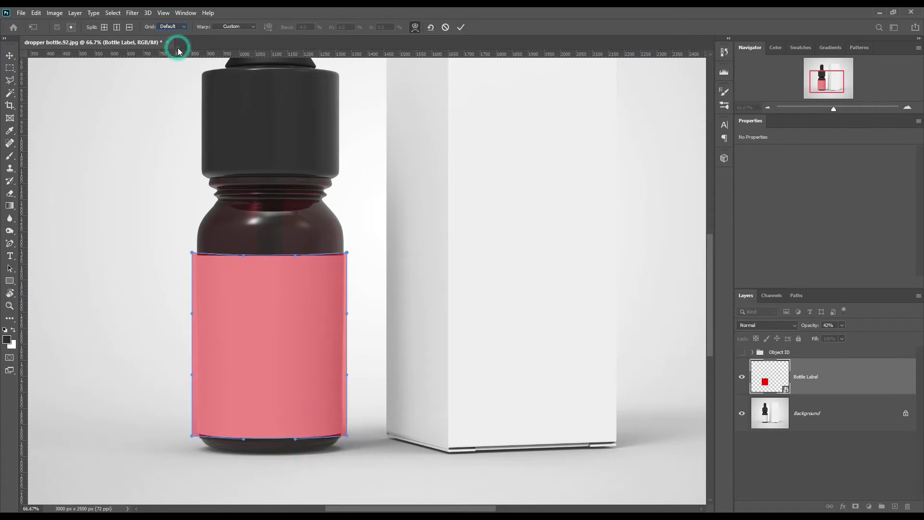
{"action": "left_click_drag", "start_coordinate": [268, 435], "coordinate": [268, 440]}
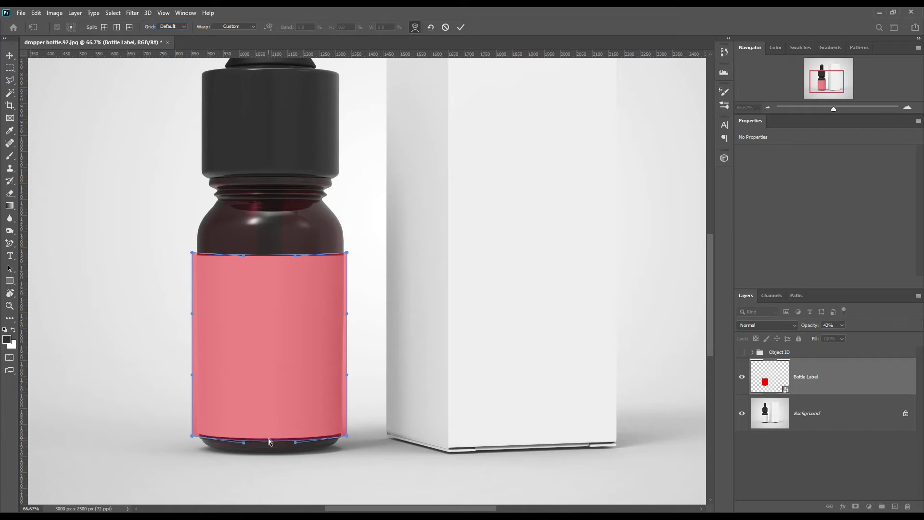
{"action": "left_click", "coordinate": [464, 28]}
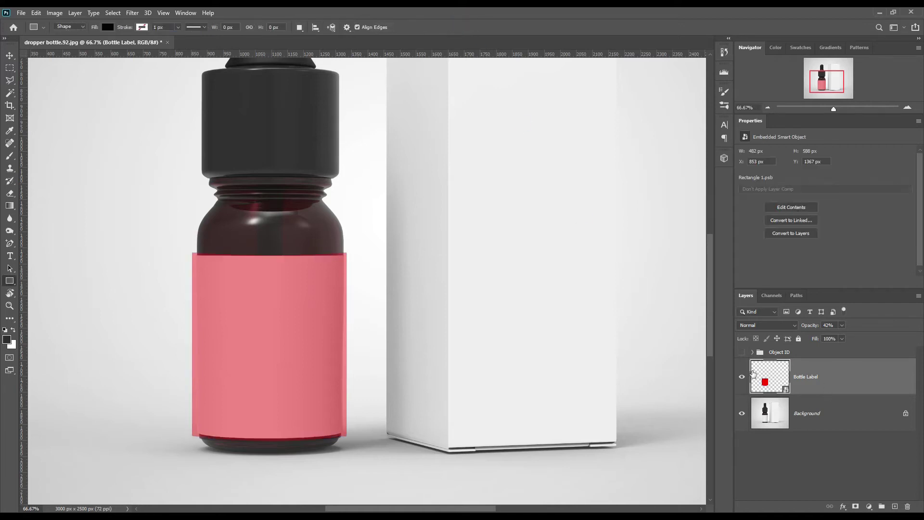
Load the Label shape in Object ID as a selection and use it to mask the Bottle Label layer.
{"action": "left_click", "coordinate": [753, 353]}
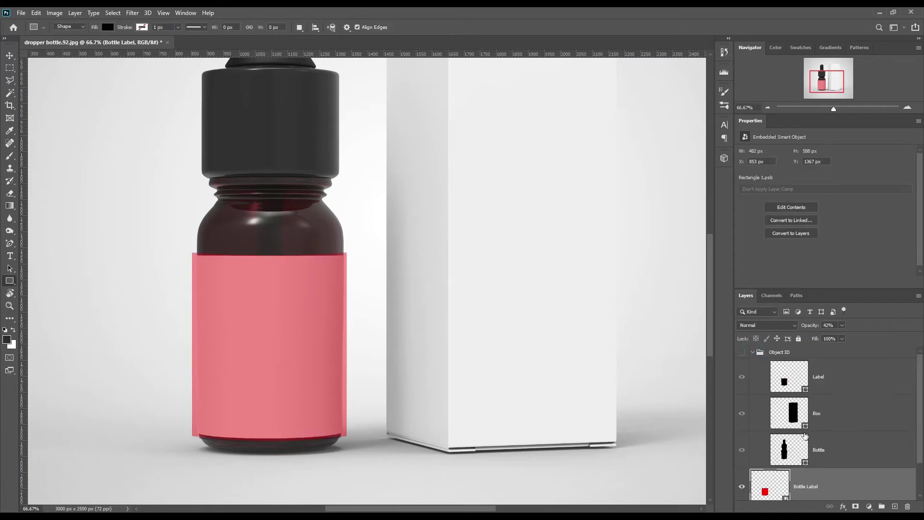
{"action": "left_click", "coordinate": [807, 392], "text": "ctrl"}
{"action": "left_click", "coordinate": [753, 353]}
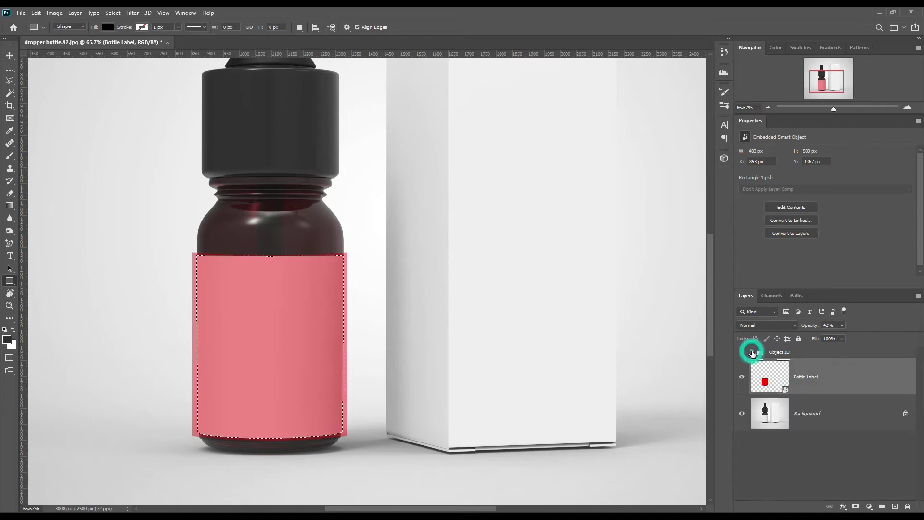
{"action": "left_click", "coordinate": [856, 506]}
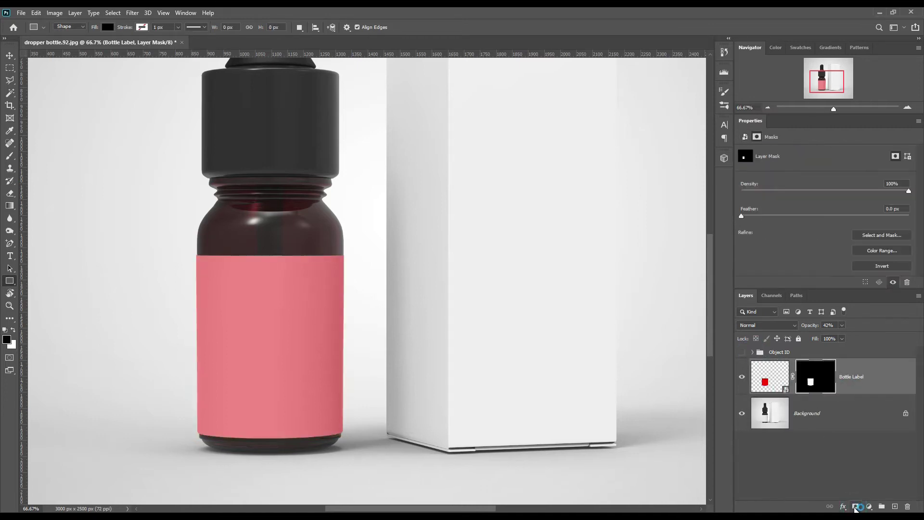
Draw a rectangle of about 531 x 1623 px over the box's front face, directly above the Background layer.
{"action": "left_click", "coordinate": [830, 423]}
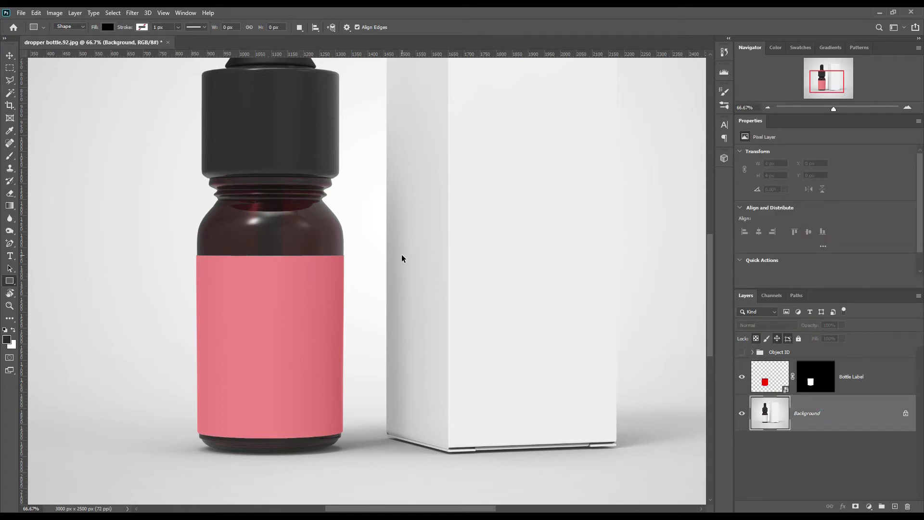
{"action": "key", "text": "ctrl+minus"}
{"action": "left_click_drag", "start_coordinate": [586, 202], "coordinate": [515, 250]}
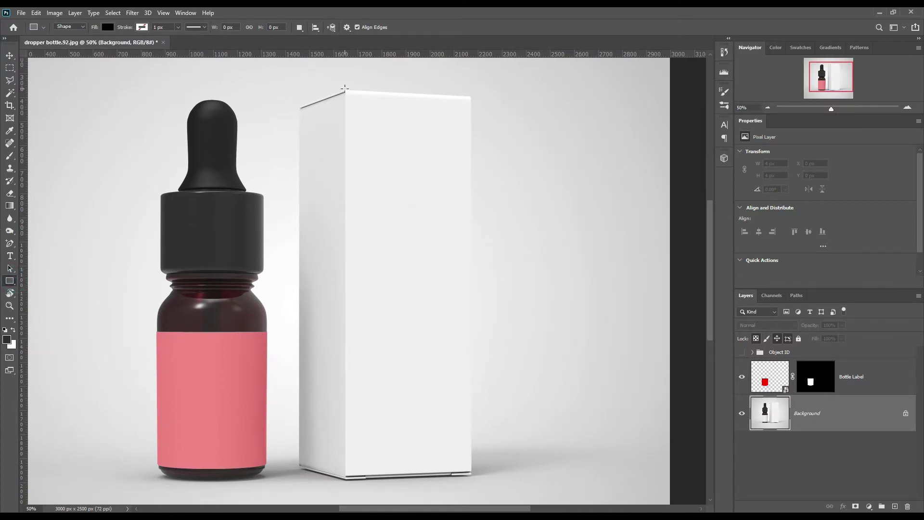
{"action": "left_click_drag", "start_coordinate": [345, 88], "coordinate": [473, 479]}
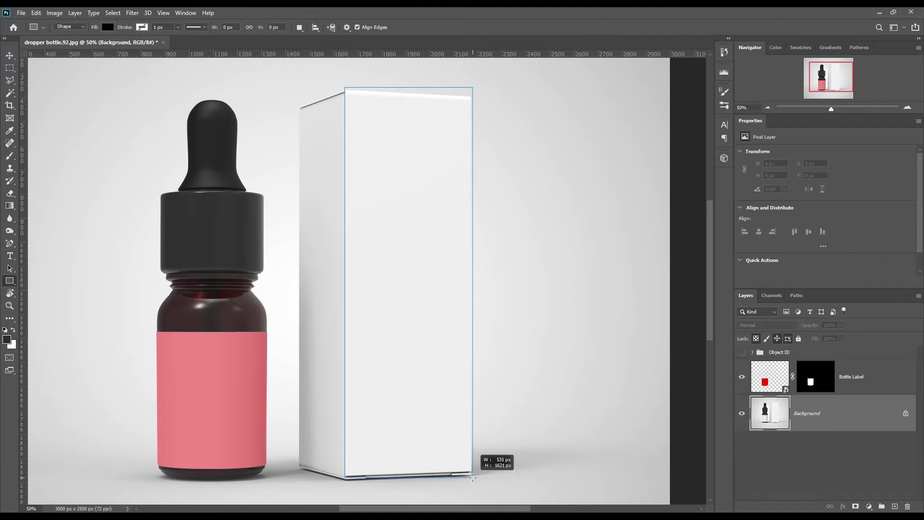
{"action": "left_click_drag", "start_coordinate": [473, 478], "coordinate": [472, 478]}
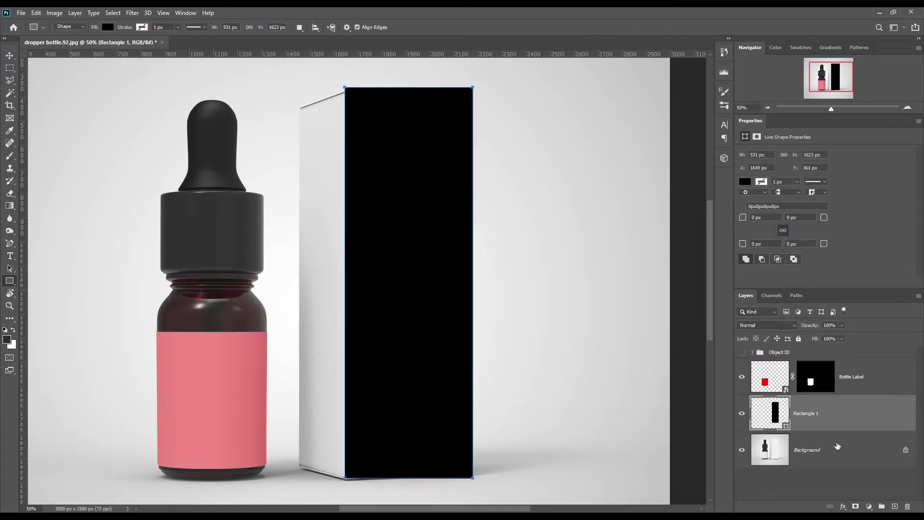
Fill the box-front rectangle with red and convert it to a smart object.
{"action": "double_click", "coordinate": [786, 428]}
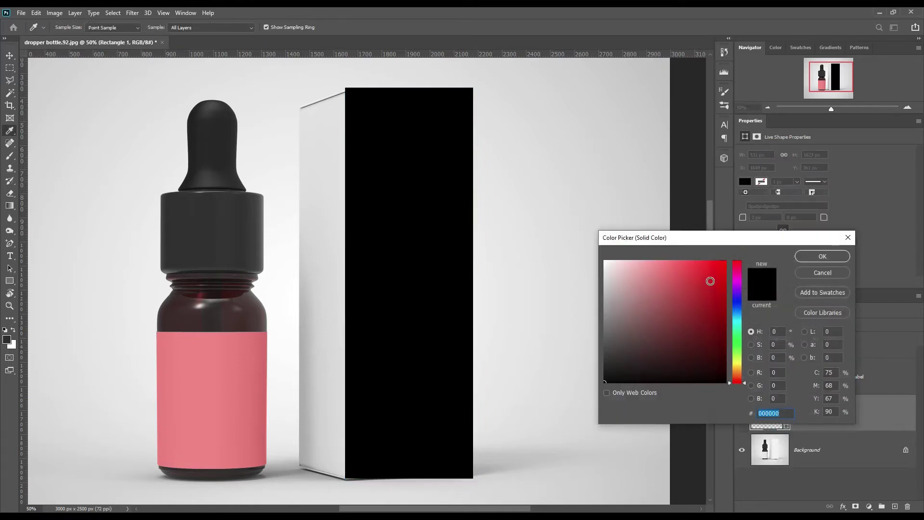
{"action": "left_click_drag", "start_coordinate": [710, 281], "coordinate": [730, 256]}
{"action": "left_click", "coordinate": [816, 256]}
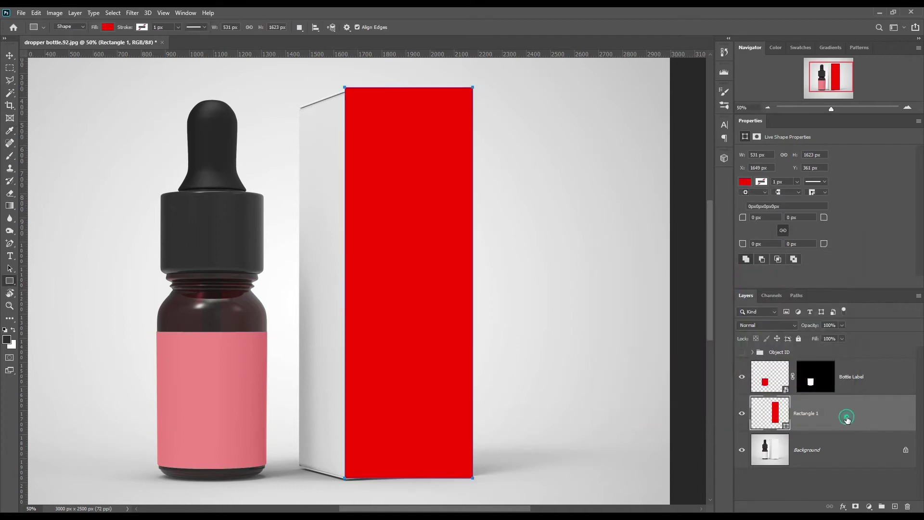
{"action": "right_click", "coordinate": [848, 417]}
{"action": "left_click", "coordinate": [832, 141]}
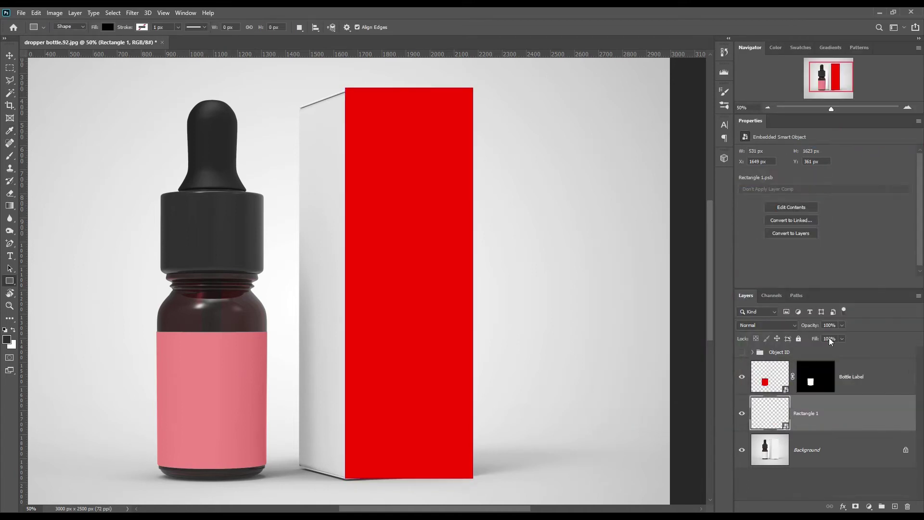
Duplicate the box rectangle as an independent smart object with New Smart Object via Copy and rename the copy Box Front.
{"action": "right_click", "coordinate": [835, 422]}
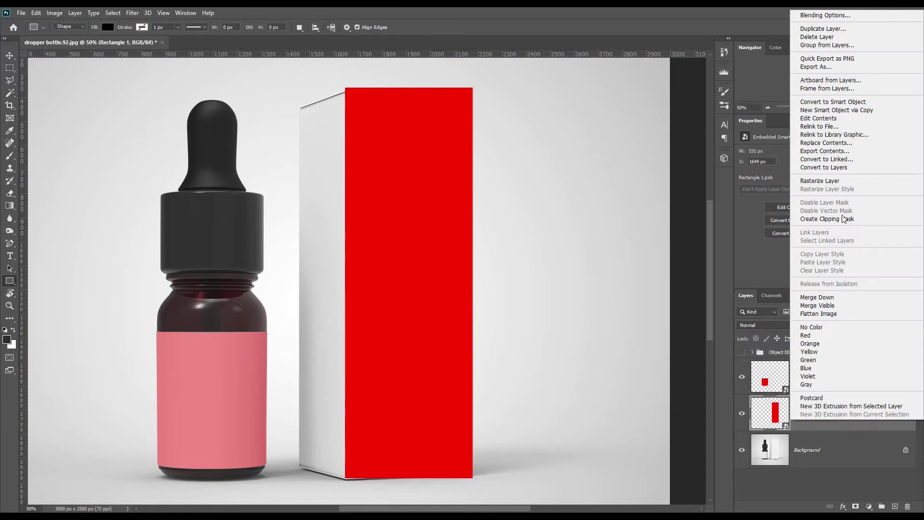
{"action": "left_click", "coordinate": [834, 110]}
{"action": "left_click", "coordinate": [828, 419]}
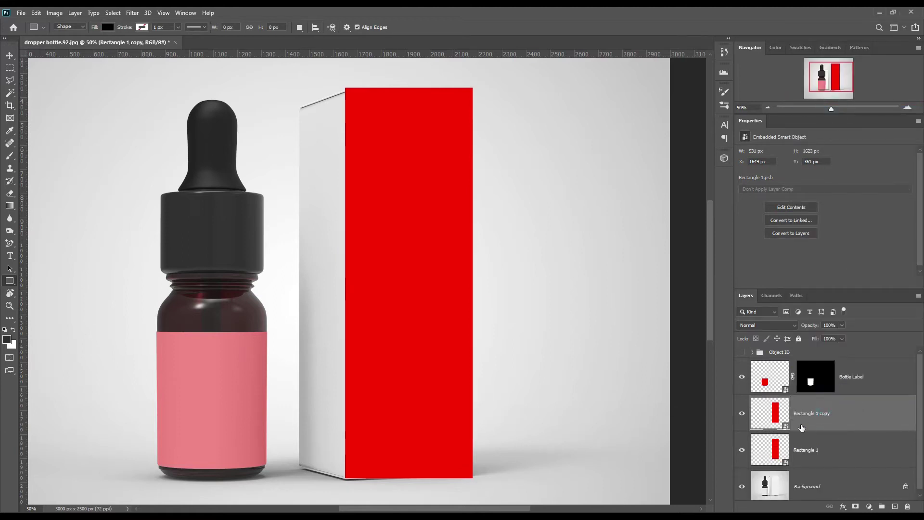
{"action": "double_click", "coordinate": [813, 415]}
{"action": "type", "text": "Box Front"}
{"action": "key", "text": "Return"}
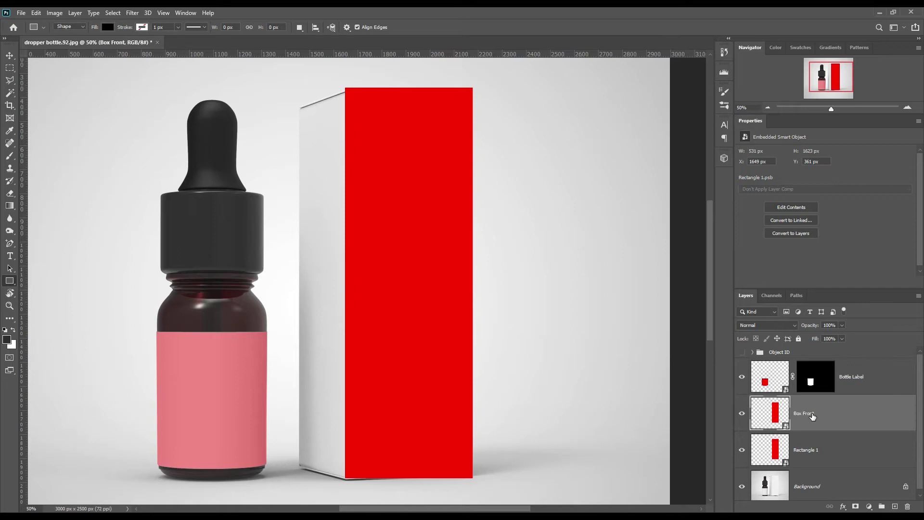
Rename the Rectangle 1 layer as Box Side and hide it.
{"action": "double_click", "coordinate": [813, 450]}
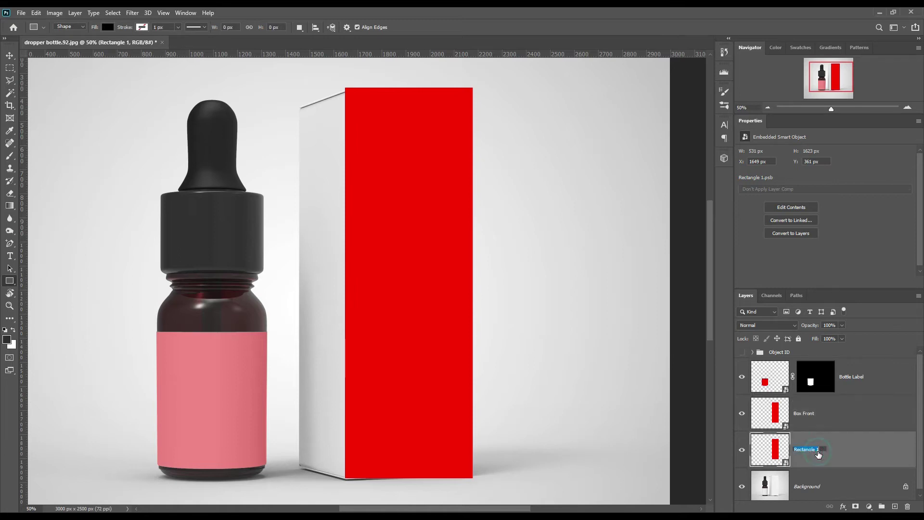
{"action": "type", "text": "Box Side"}
{"action": "key", "text": "Return"}
{"action": "left_click", "coordinate": [742, 450]}
Lower the Box Front layer's opacity to 22% and distort its two top corners to match the box's front face.
{"action": "left_click", "coordinate": [852, 420]}
{"action": "mouse_move", "coordinate": [811, 326]}
{"action": "left_mouse_down"}
{"action": "mouse_move", "coordinate": [784, 326]}
{"action": "mouse_move", "coordinate": [800, 328]}
{"action": "left_mouse_up"}
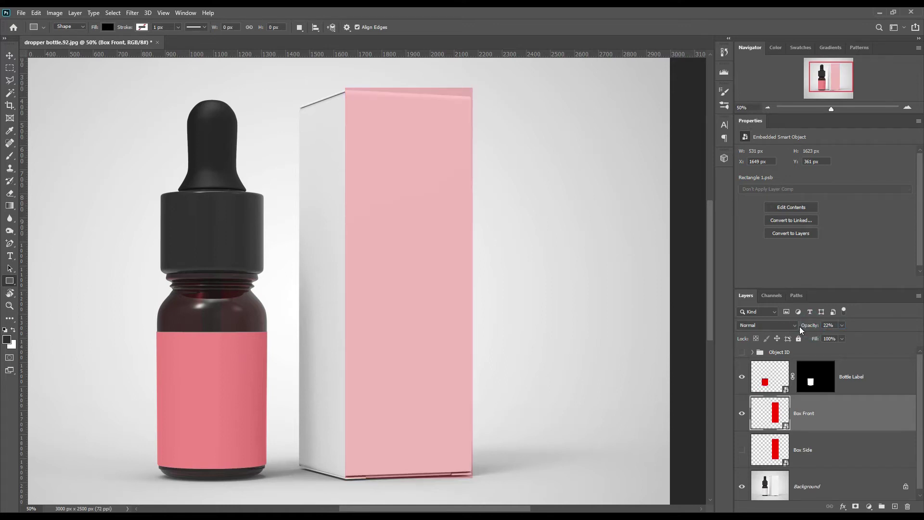
{"action": "key", "text": "ctrl+t"}
{"action": "left_click_drag", "start_coordinate": [500, 160], "coordinate": [504, 287]}
{"action": "key", "text": "ctrl+plus"}
{"action": "key", "text": "ctrl+plus"}
{"action": "key", "text": "ctrl+plus"}
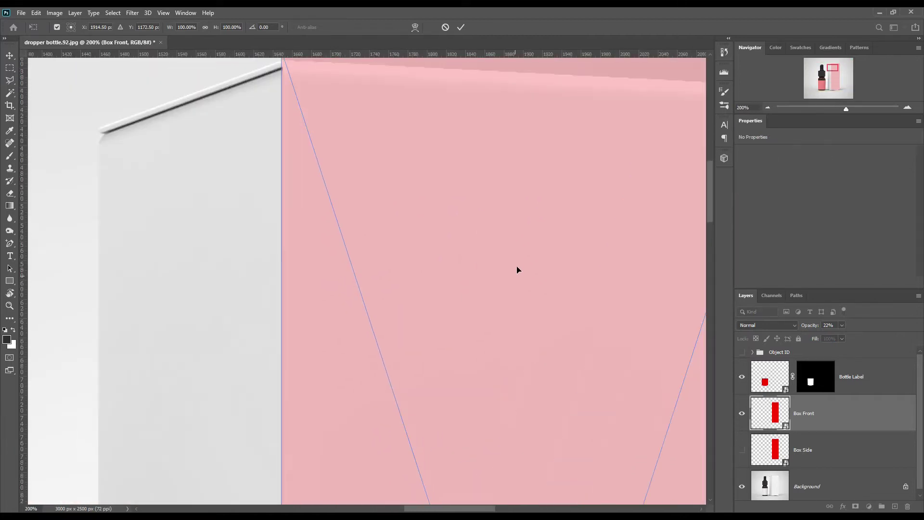
{"action": "left_click_drag", "start_coordinate": [562, 221], "coordinate": [404, 302]}
{"action": "right_click", "coordinate": [192, 186]}
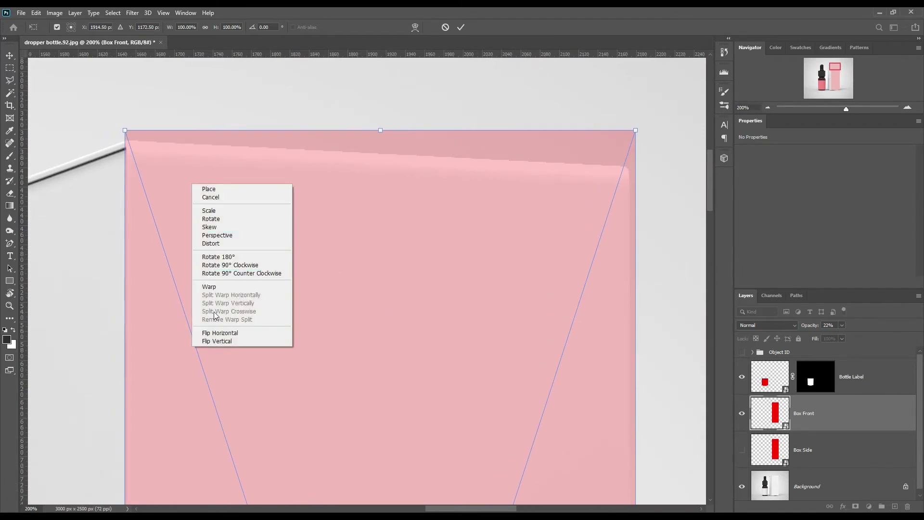
{"action": "left_click", "coordinate": [215, 243]}
{"action": "left_click_drag", "start_coordinate": [126, 131], "coordinate": [128, 139]}
{"action": "left_click_drag", "start_coordinate": [635, 131], "coordinate": [632, 166]}
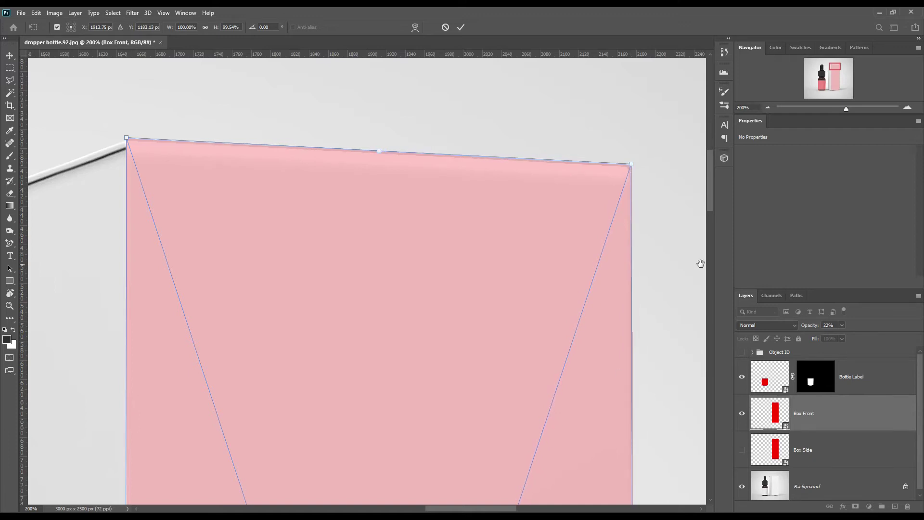
Distort Box Front's two bottom corners to match the lower edge of the box's front face and apply the transform.
{"action": "left_click_drag", "start_coordinate": [513, 398], "coordinate": [529, 70]}
{"action": "left_click_drag", "start_coordinate": [514, 383], "coordinate": [537, 72]}
{"action": "left_click_drag", "start_coordinate": [505, 439], "coordinate": [530, 82]}
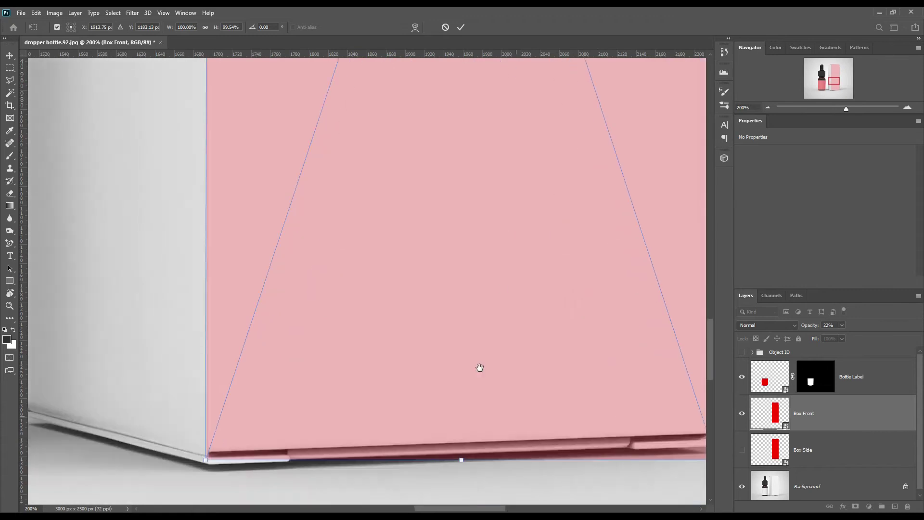
{"action": "left_click_drag", "start_coordinate": [480, 369], "coordinate": [489, 262]}
{"action": "left_click_drag", "start_coordinate": [218, 351], "coordinate": [220, 357]}
{"action": "left_click_drag", "start_coordinate": [568, 413], "coordinate": [369, 435]}
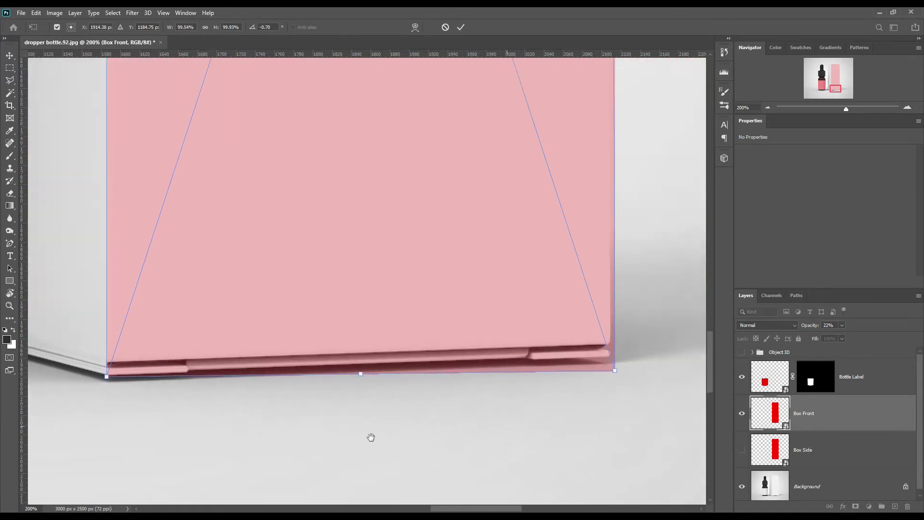
{"action": "left_click_drag", "start_coordinate": [521, 375], "coordinate": [517, 365]}
{"action": "left_click_drag", "start_coordinate": [137, 290], "coordinate": [274, 322]}
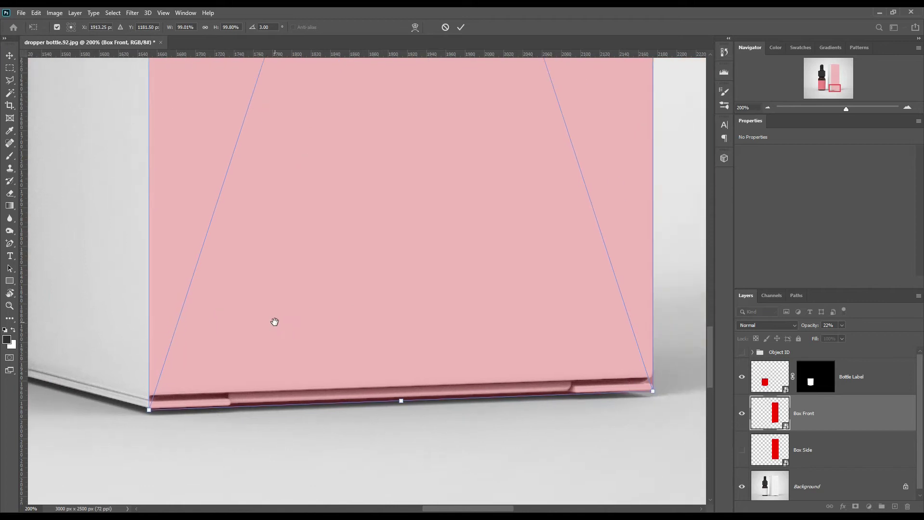
{"action": "left_click", "coordinate": [460, 28]}
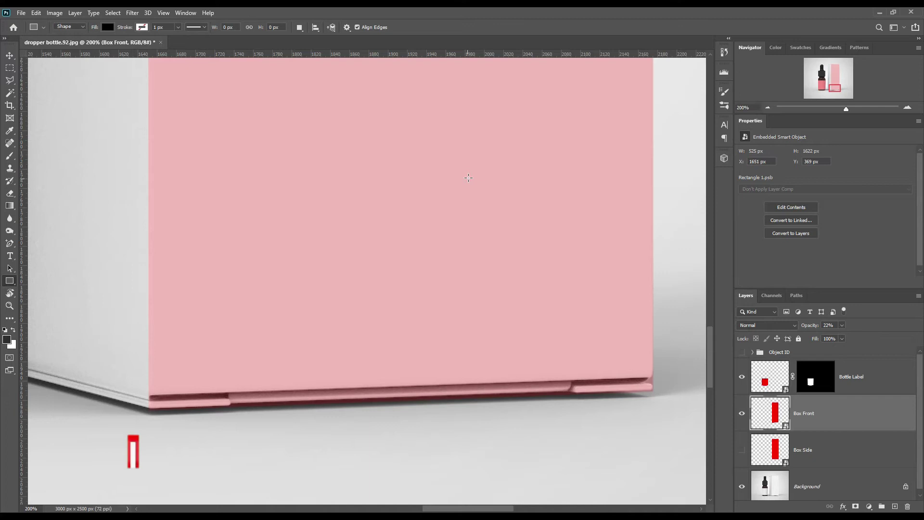
Show the Box Side layer at 46% opacity and move it over the box's side face with Free Transform.
{"action": "key", "text": "ctrl+minus"}
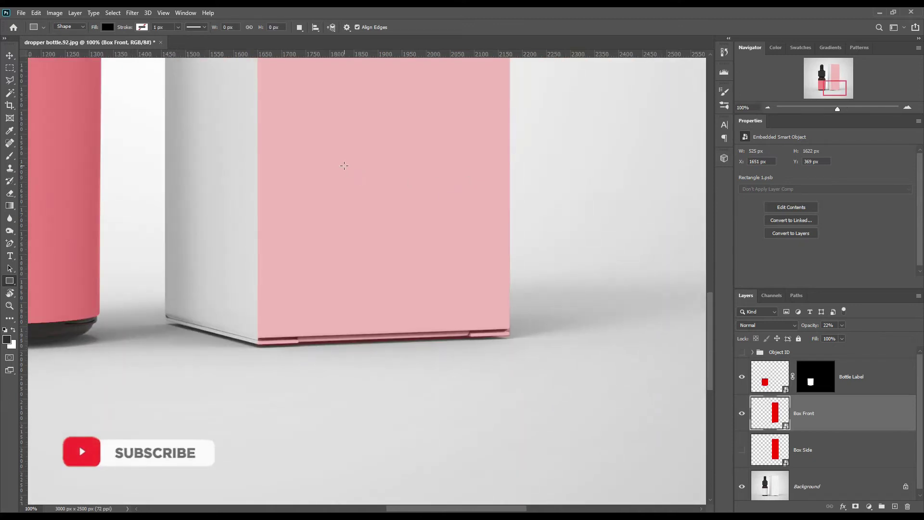
{"action": "key", "text": "ctrl+minus"}
{"action": "left_click_drag", "start_coordinate": [353, 133], "coordinate": [456, 363]}
{"action": "left_click_drag", "start_coordinate": [438, 229], "coordinate": [456, 313]}
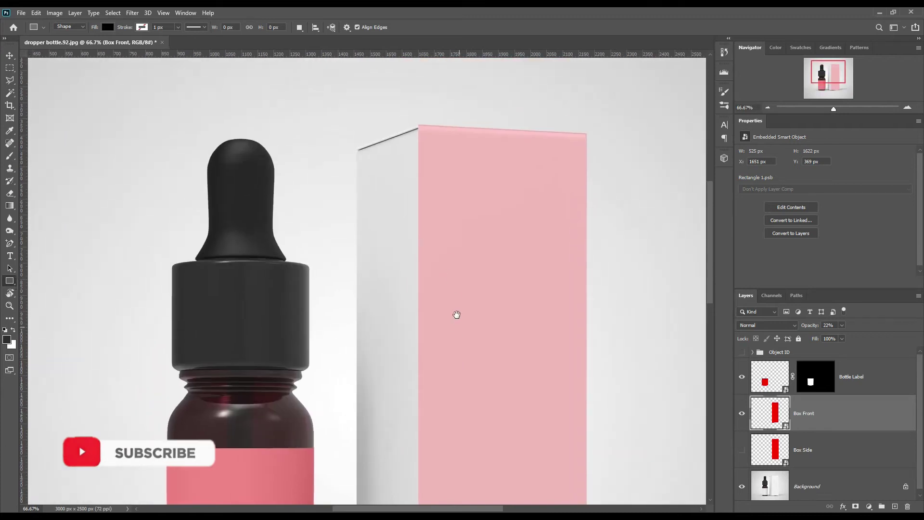
{"action": "left_click", "coordinate": [741, 449]}
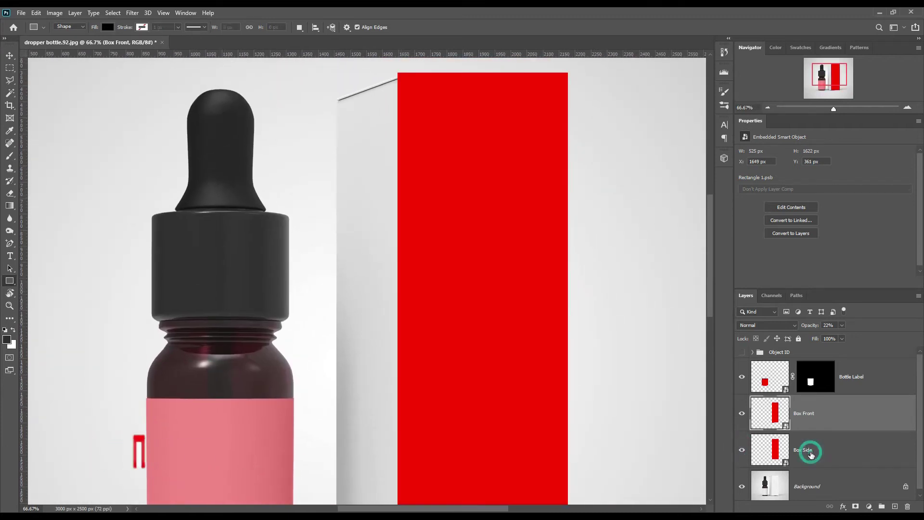
{"action": "left_click", "coordinate": [809, 449]}
{"action": "left_click_drag", "start_coordinate": [810, 326], "coordinate": [786, 326]}
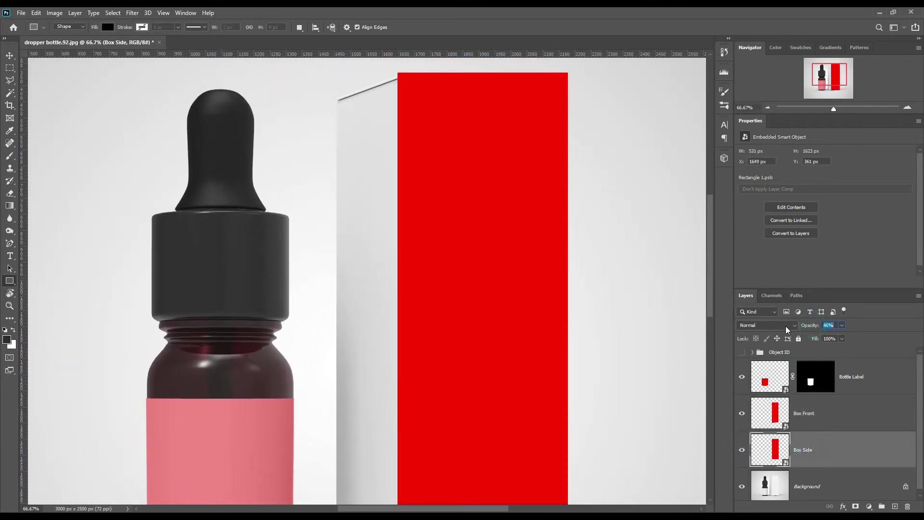
{"action": "key", "text": "ctrl+t"}
{"action": "left_click_drag", "start_coordinate": [505, 274], "coordinate": [396, 281]}
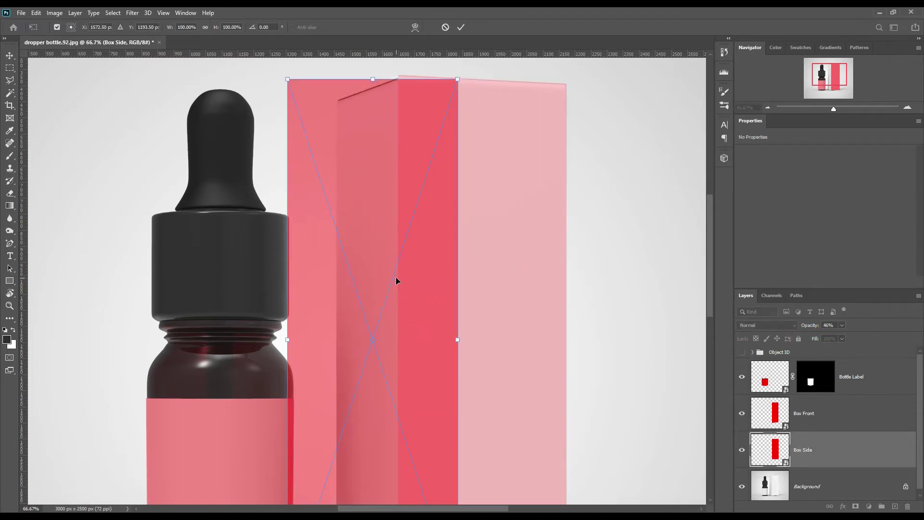
Distort Box Side's two top corners to match the upper edge of the box's side face.
{"action": "key", "text": "ctrl+plus"}
{"action": "key", "text": "ctrl+plus"}
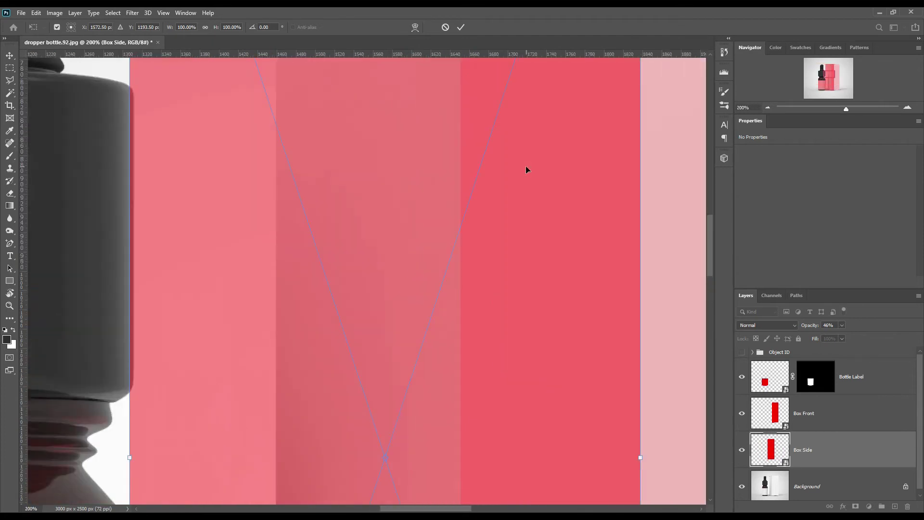
{"action": "left_click_drag", "start_coordinate": [466, 118], "coordinate": [533, 400]}
{"action": "left_click_drag", "start_coordinate": [446, 159], "coordinate": [316, 309]}
{"action": "right_click", "coordinate": [317, 302]}
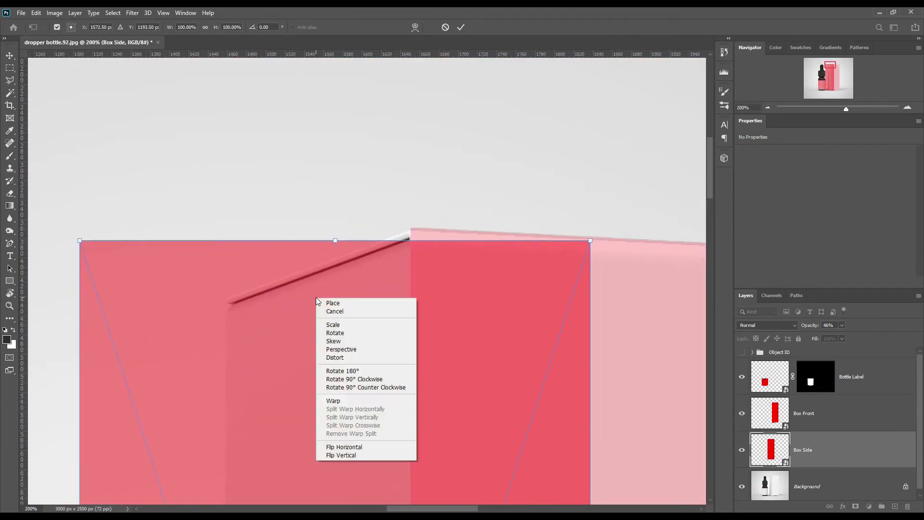
{"action": "left_click", "coordinate": [340, 359]}
{"action": "left_click_drag", "start_coordinate": [80, 244], "coordinate": [224, 299]}
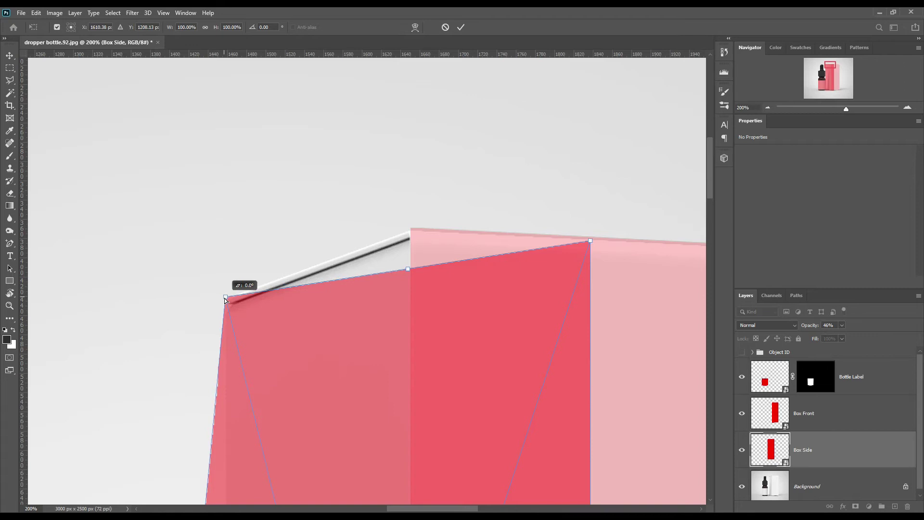
{"action": "left_click_drag", "start_coordinate": [591, 241], "coordinate": [411, 232]}
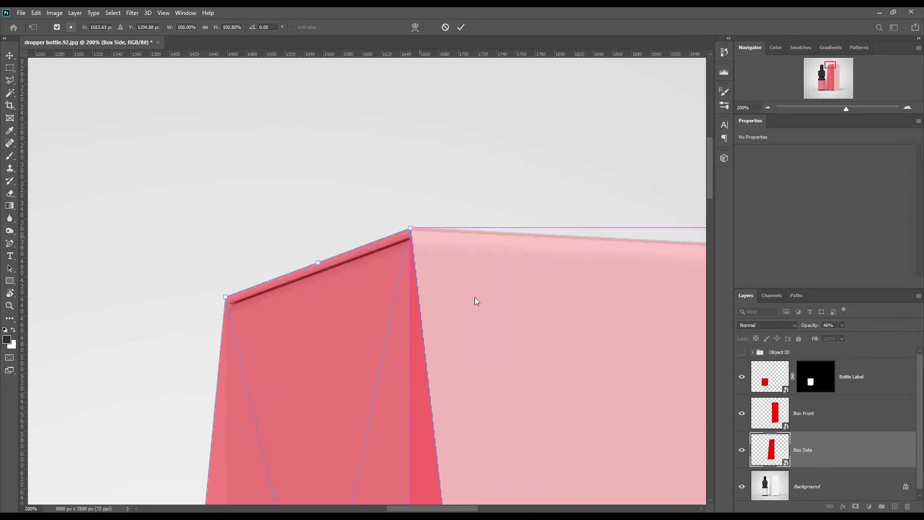
Distort Box Side's bottom corners onto the lower edge of the side face, meeting Box Front's edge, and apply the transform.
{"action": "left_click_drag", "start_coordinate": [505, 404], "coordinate": [504, 116]}
{"action": "left_click_drag", "start_coordinate": [512, 392], "coordinate": [516, 106]}
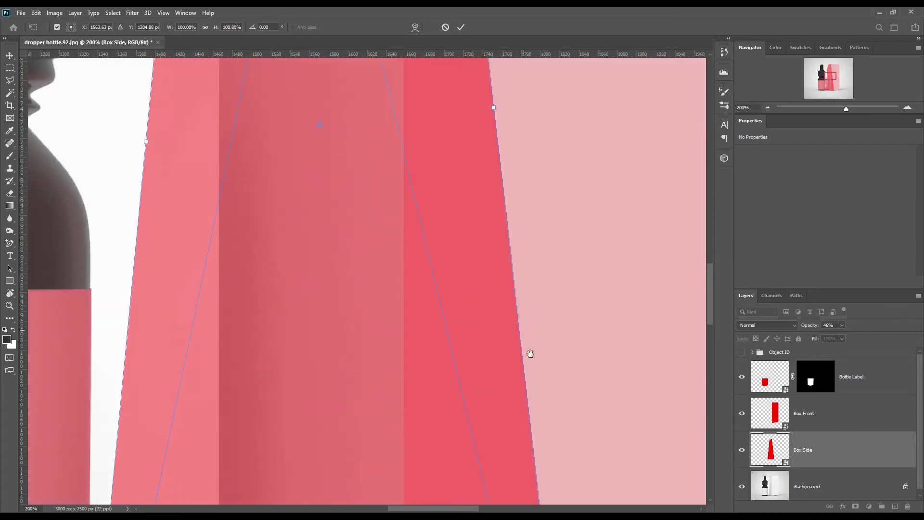
{"action": "scroll", "coordinate": [530, 354], "scroll_direction": "down", "scroll_amount": 10}
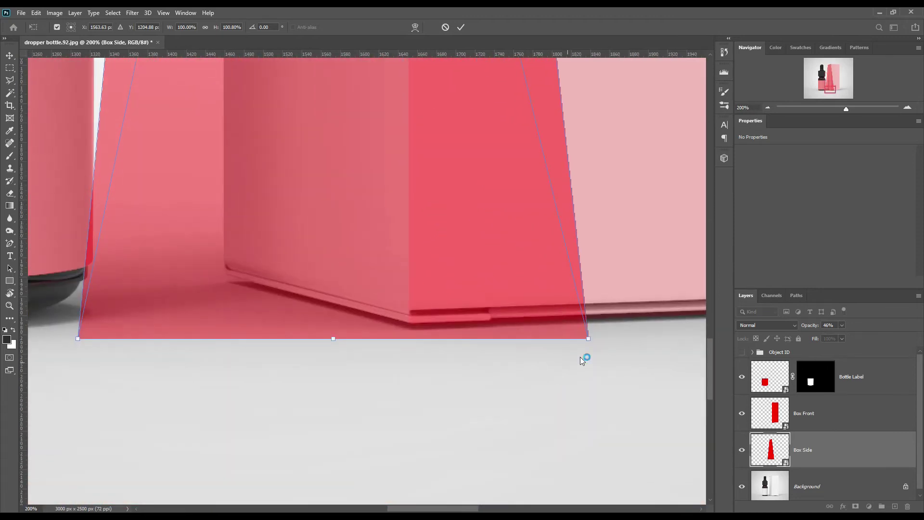
{"action": "left_click_drag", "start_coordinate": [584, 341], "coordinate": [407, 324]}
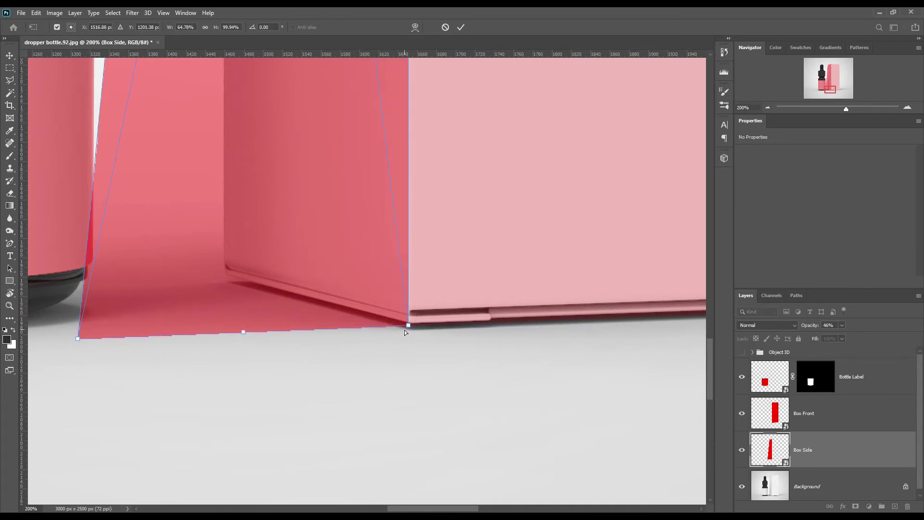
{"action": "left_click_drag", "start_coordinate": [78, 339], "coordinate": [221, 279]}
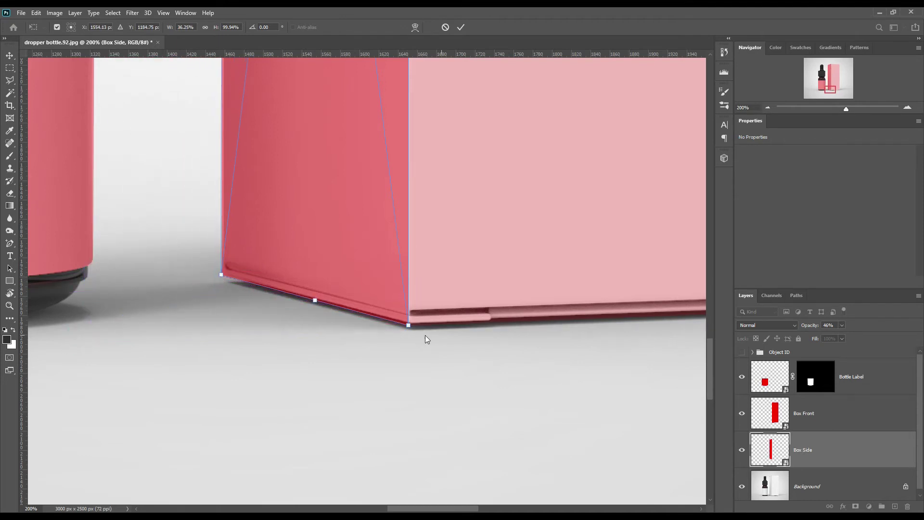
{"action": "left_click_drag", "start_coordinate": [408, 325], "coordinate": [411, 324]}
{"action": "key", "text": "ctrl+plus"}
{"action": "key", "text": "ctrl+plus"}
{"action": "key", "text": "ctrl+plus"}
{"action": "key", "text": "ctrl+plus"}
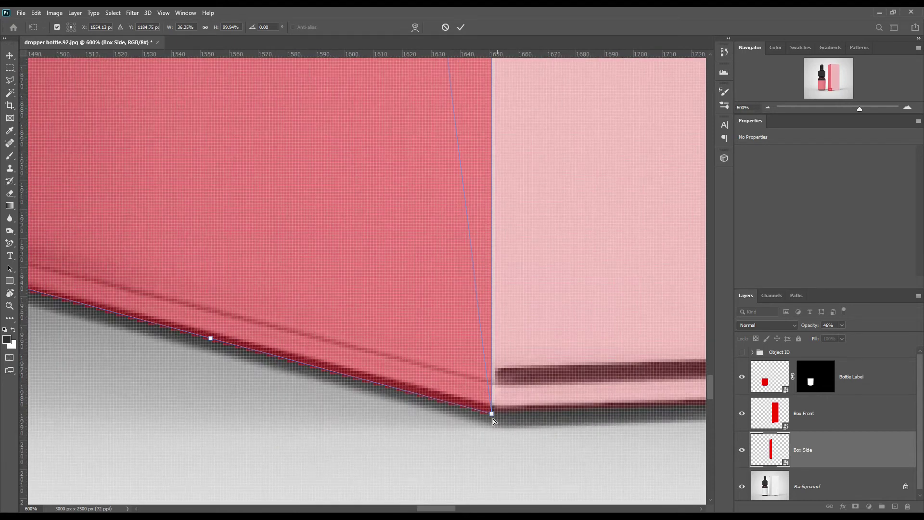
{"action": "left_click_drag", "start_coordinate": [492, 415], "coordinate": [497, 416]}
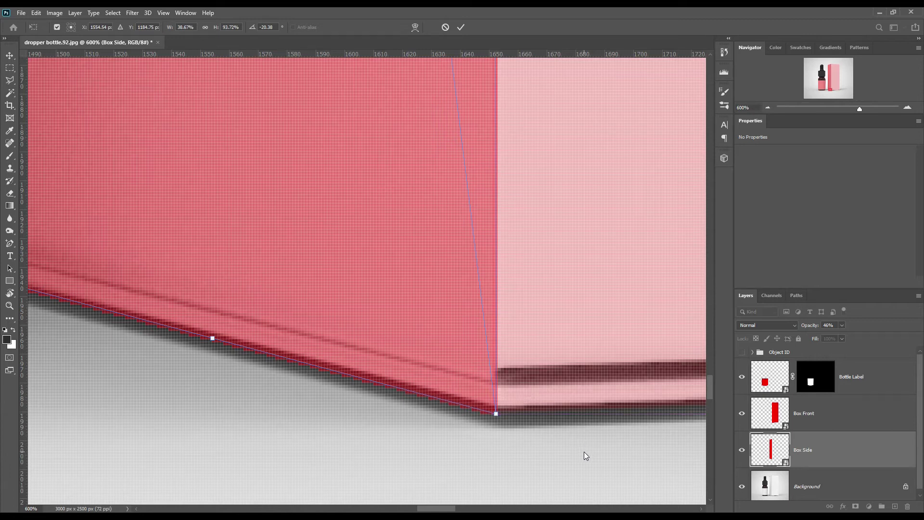
{"action": "key", "text": "ctrl+0"}
{"action": "left_click", "coordinate": [460, 27]}
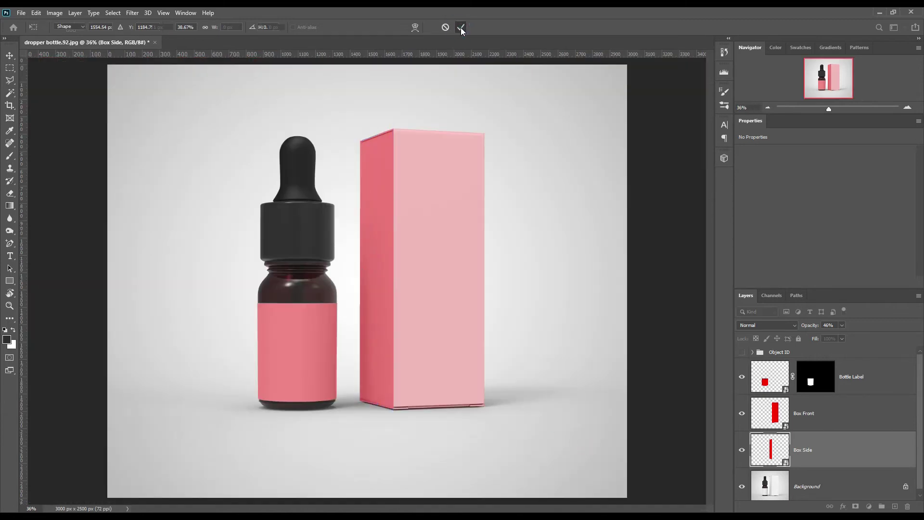
Set the opacity of the Box Front and Box Side layers to 100%.
{"action": "left_click", "coordinate": [818, 421]}
{"action": "left_click_drag", "start_coordinate": [810, 328], "coordinate": [891, 406]}
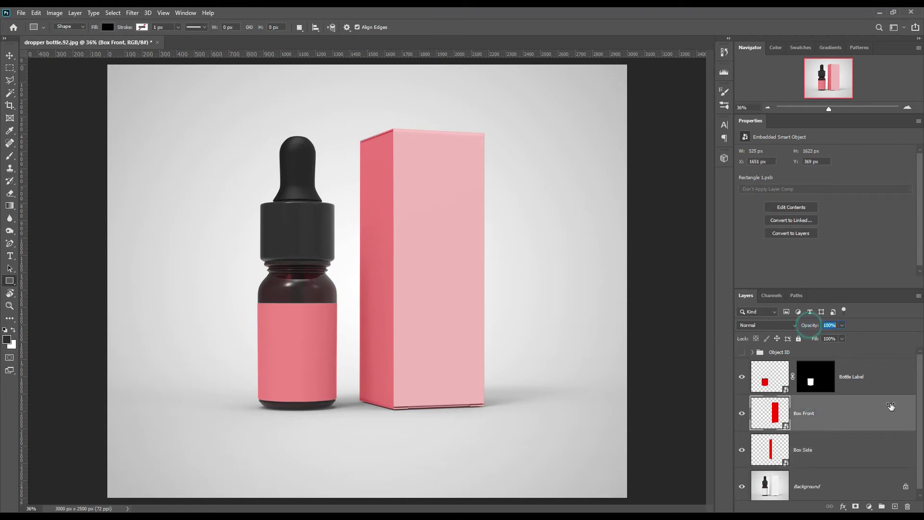
{"action": "left_click", "coordinate": [804, 450]}
{"action": "left_click_drag", "start_coordinate": [807, 327], "coordinate": [833, 327]}
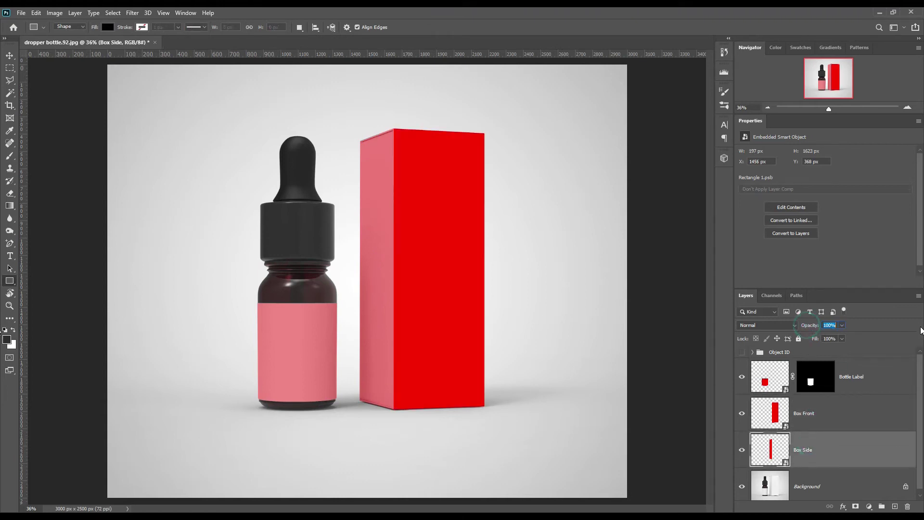
Load the Box shape in Object ID as a selection and use it to mask the Box Side and Box Front layers.
{"action": "left_click", "coordinate": [754, 352]}
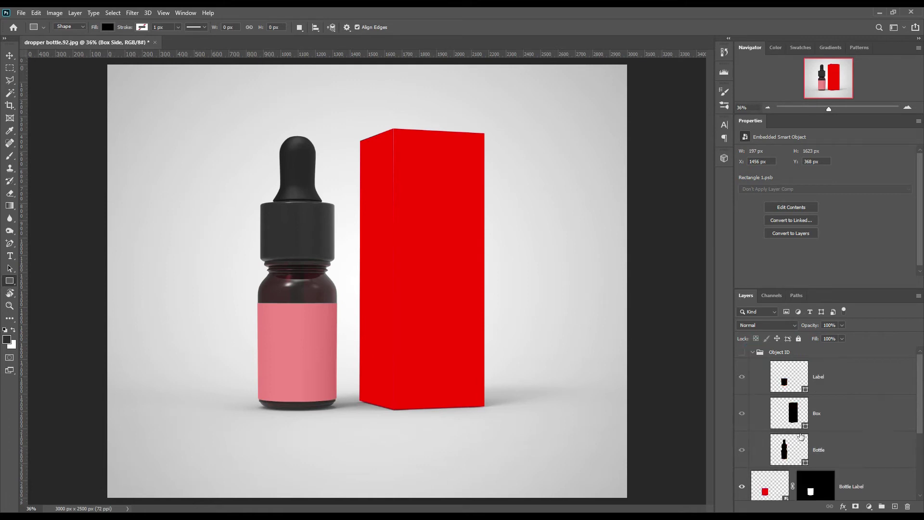
{"action": "left_click", "coordinate": [806, 427], "text": "ctrl"}
{"action": "left_click", "coordinate": [752, 352]}
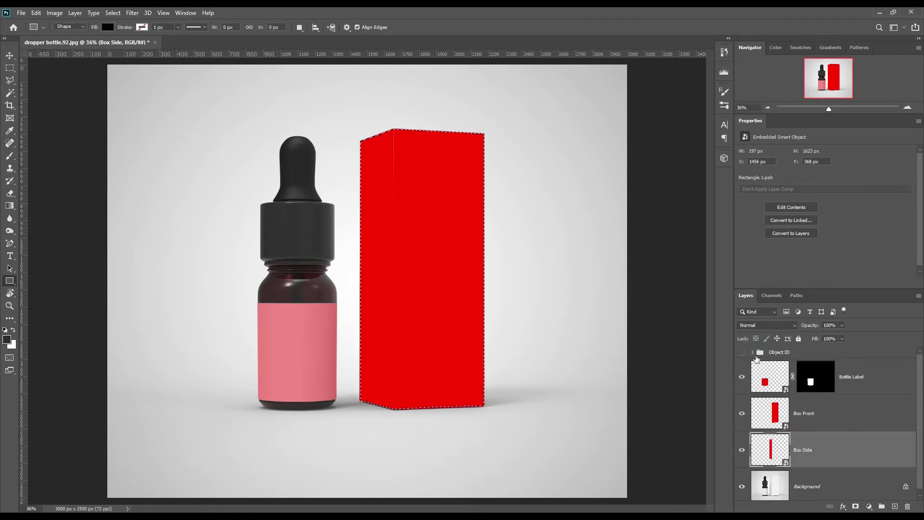
{"action": "left_click", "coordinate": [857, 507]}
{"action": "left_click", "coordinate": [818, 416]}
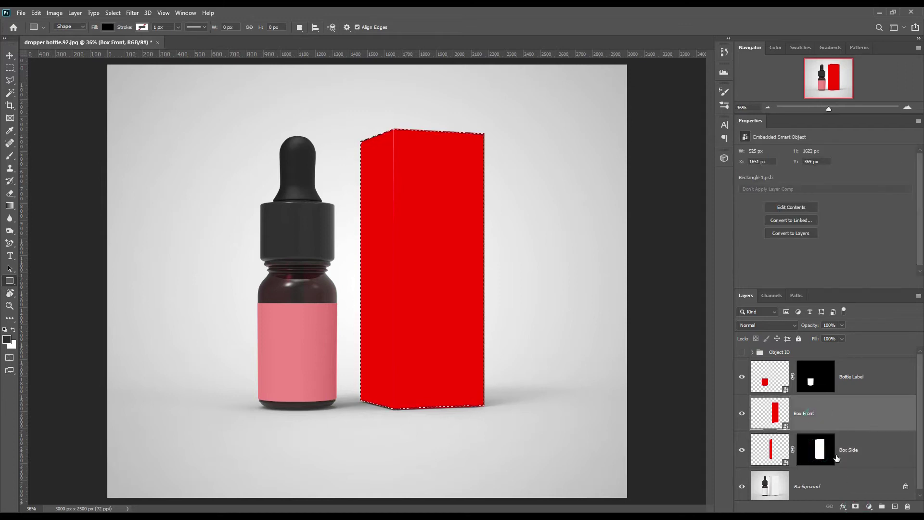
{"action": "left_click", "coordinate": [856, 507]}
Set Bottle Label's opacity to 100% and give the Bottle Label, Box Front and Box Side layers a red color label.
{"action": "left_click", "coordinate": [856, 375]}
{"action": "left_click_drag", "start_coordinate": [811, 328], "coordinate": [922, 342]}
{"action": "left_click", "coordinate": [868, 450], "text": "shift"}
{"action": "right_click", "coordinate": [869, 450]}
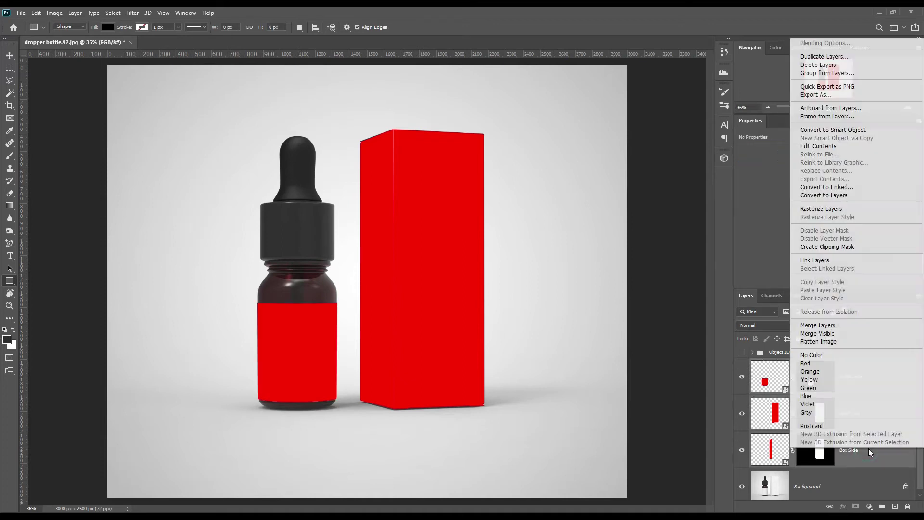
{"action": "left_click", "coordinate": [818, 366]}
Group the Bottle Label, Box Front and Box Side layers and name the group Edit This.
{"action": "left_click_drag", "start_coordinate": [855, 440], "coordinate": [882, 507]}
{"action": "double_click", "coordinate": [780, 365]}
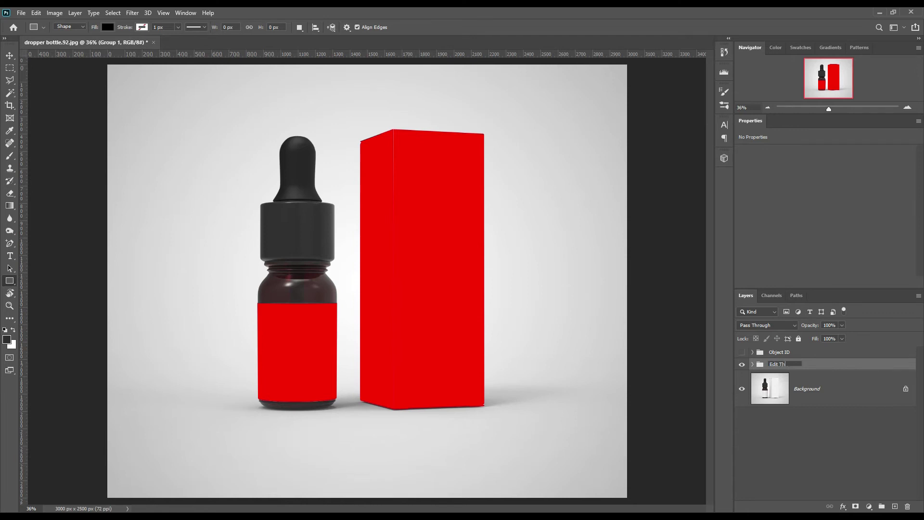
{"action": "key", "text": "Return"}
Open the contents of the Bottle Label smart object in the Edit This group and change its rectangle's fill to white.
{"action": "left_click", "coordinate": [752, 365]}
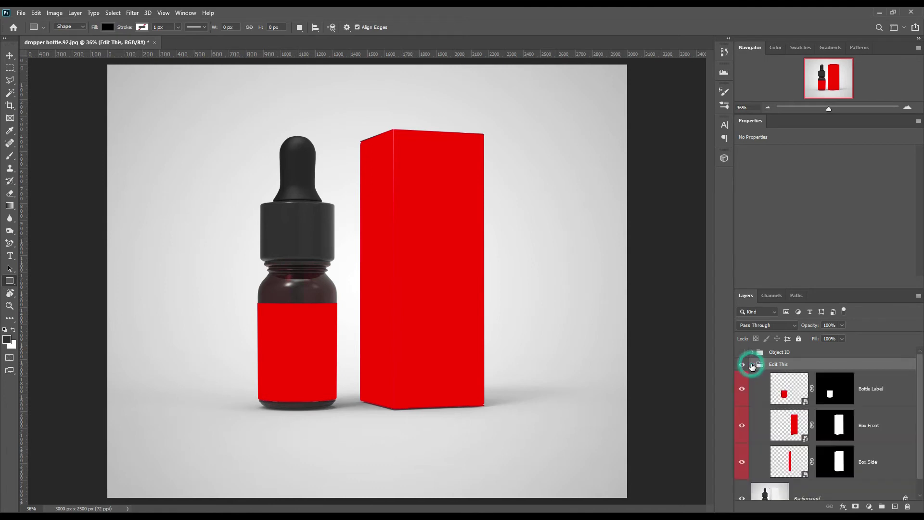
{"action": "double_click", "coordinate": [801, 400]}
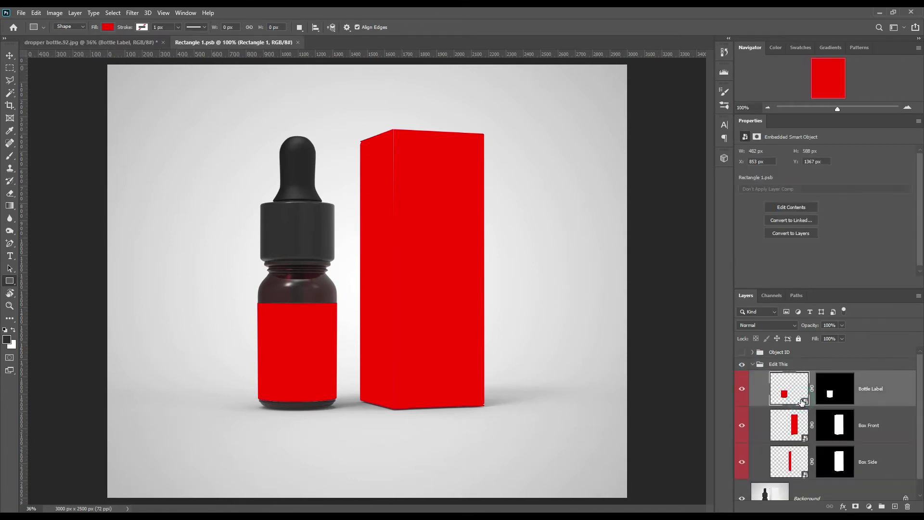
{"action": "double_click", "coordinate": [780, 383]}
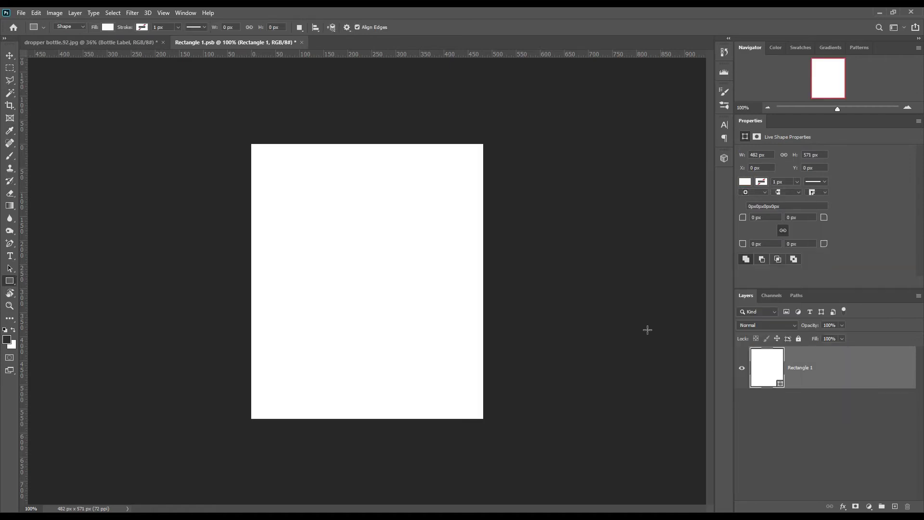
Draw a rectangle of about 484 x 317 px over the lower part of the label artwork and fill it with orange.
{"action": "mouse_move", "coordinate": [251, 267]}
{"action": "left_mouse_down"}
{"action": "mouse_move", "coordinate": [409, 419]}
{"action": "mouse_move", "coordinate": [484, 419]}
{"action": "left_mouse_up"}
{"action": "double_click", "coordinate": [780, 384]}
{"action": "left_click", "coordinate": [726, 261]}
{"action": "left_click_drag", "start_coordinate": [740, 379], "coordinate": [740, 368]}
{"action": "left_click", "coordinate": [821, 255]}
Add the heading MOCKUPART in black Stencil Std Bold on the white area of the label artwork.
{"action": "left_click", "coordinate": [10, 257]}
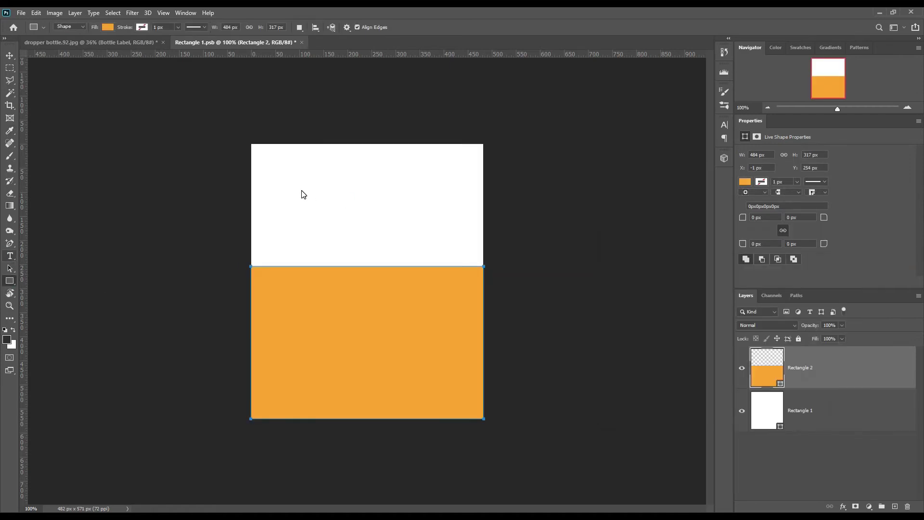
{"action": "left_click", "coordinate": [322, 193]}
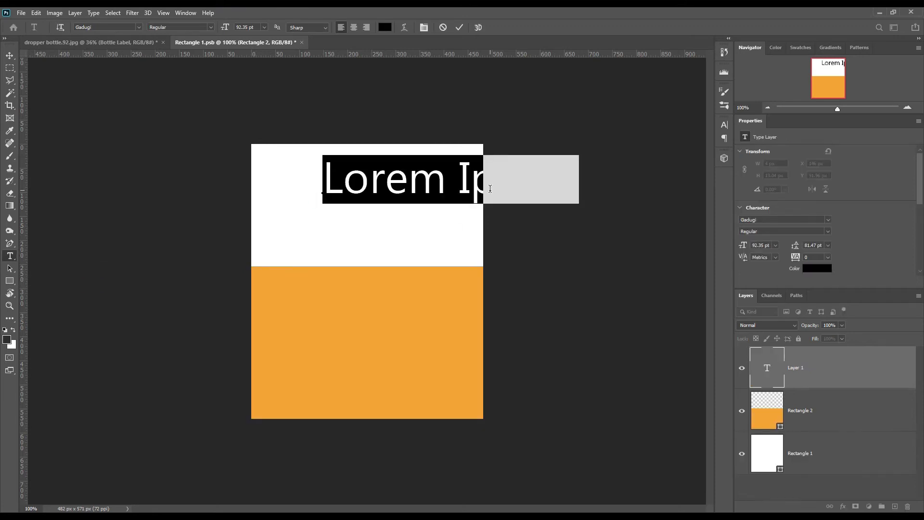
{"action": "type", "text": "MOCKUPART"}
{"action": "left_click", "coordinate": [460, 27]}
{"action": "left_click", "coordinate": [138, 28]}
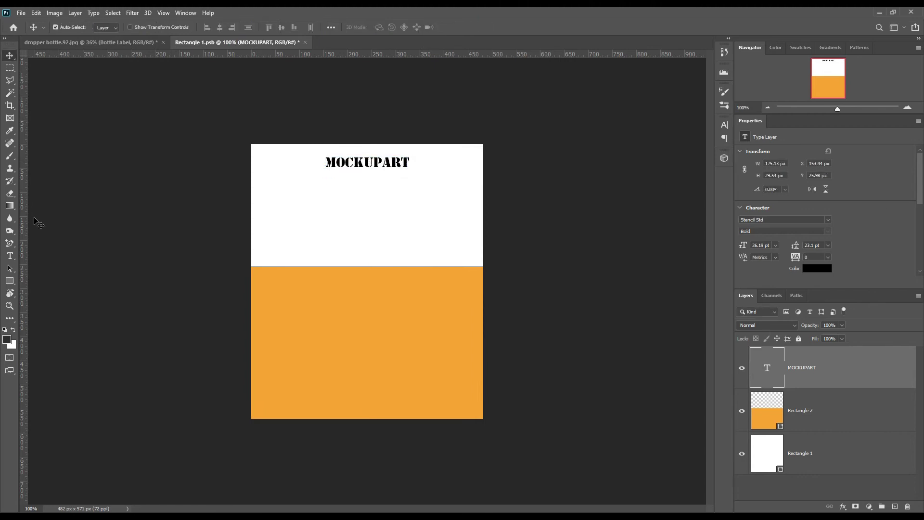
Add a centered lorem ipsum paragraph in Gadugi Bold, 13.35 pt, beneath the MOCKUPART heading and align it horizontally on the label.
{"action": "key", "text": "t"}
{"action": "left_click_drag", "start_coordinate": [259, 182], "coordinate": [475, 200]}
{"action": "left_click", "coordinate": [724, 124]}
{"action": "left_click", "coordinate": [711, 146]}
{"action": "left_click", "coordinate": [354, 28]}
{"action": "left_click", "coordinate": [459, 28]}
{"action": "key", "text": "v"}
{"action": "left_click", "coordinate": [331, 28]}
{"action": "left_click", "coordinate": [301, 53]}
{"action": "left_click", "coordinate": [452, 102]}
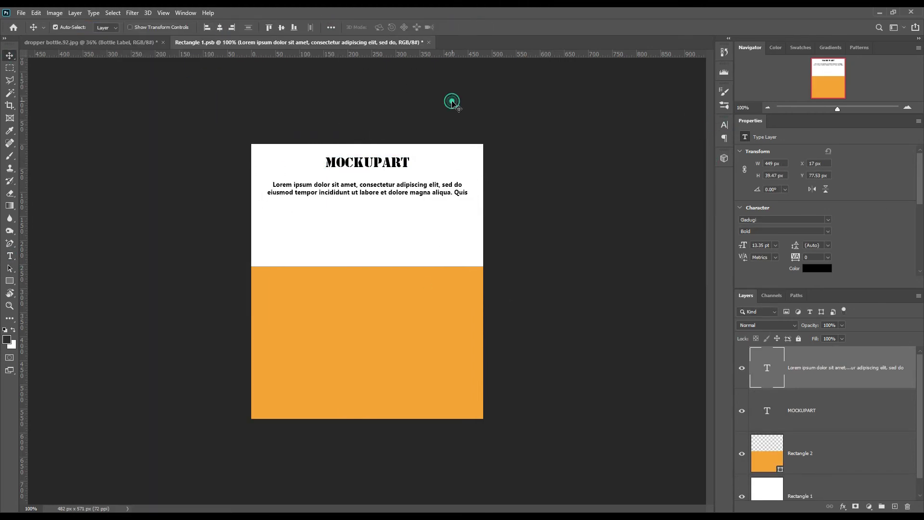
Add the text DROPPER BOTTLE in Stencil Std Bold, scale it to 44.33%, and place it low in the white area.
{"action": "key", "text": "t"}
{"action": "left_click", "coordinate": [288, 238]}
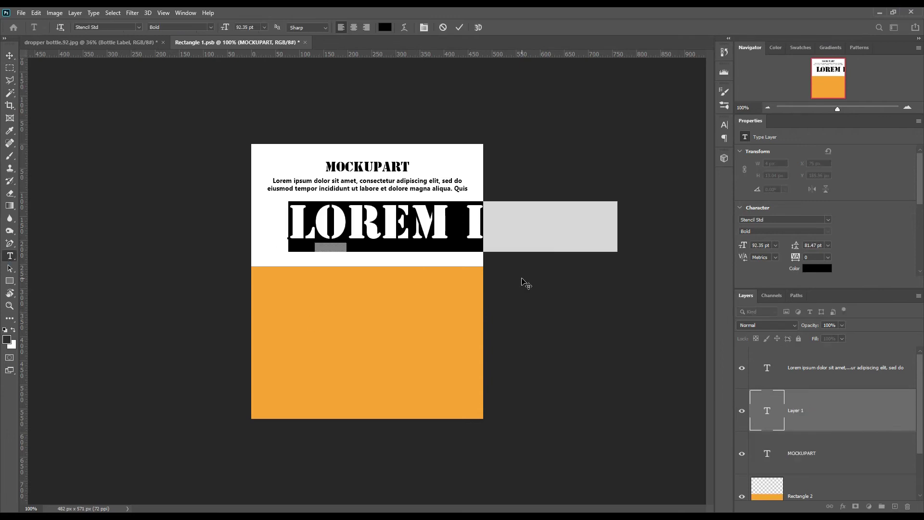
{"action": "type", "text": "DROPPER BOTTLE"}
{"action": "left_click", "coordinate": [459, 27]}
{"action": "key", "text": "v"}
{"action": "key", "text": "ctrl+t"}
{"action": "left_click_drag", "start_coordinate": [499, 201], "coordinate": [498, 229]}
{"action": "left_click_drag", "start_coordinate": [527, 234], "coordinate": [398, 232]}
{"action": "left_click", "coordinate": [476, 29]}
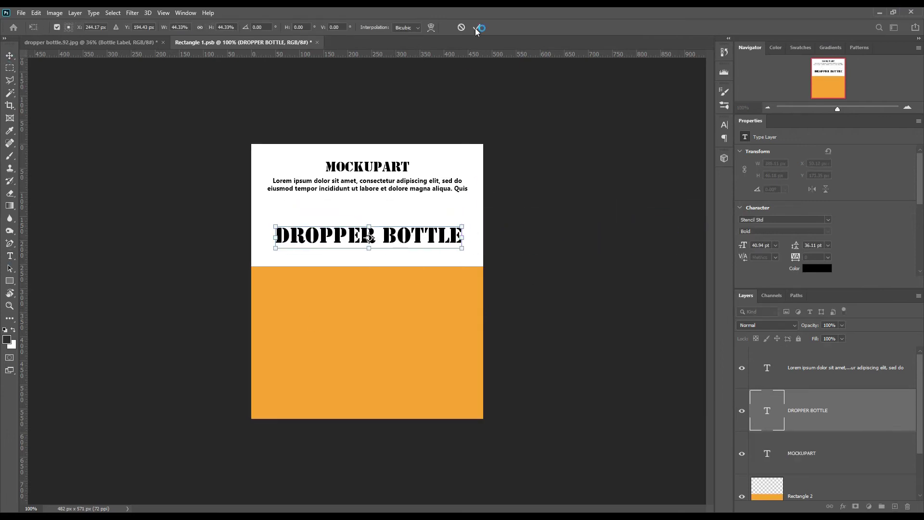
Insert the word FREE as a separate line before DROPPER BOTTLE, center both lines, and position the text just above the orange rectangle.
{"action": "key", "text": "t"}
{"action": "left_click", "coordinate": [277, 237]}
{"action": "type", "text": "FREE"}
{"action": "key", "text": "Return"}
{"action": "left_click", "coordinate": [459, 28]}
{"action": "left_click", "coordinate": [354, 27]}
{"action": "key", "text": "v"}
{"action": "left_click_drag", "start_coordinate": [309, 250], "coordinate": [400, 244]}
{"action": "key", "text": "Up"}
{"action": "key", "text": "Up"}
{"action": "key", "text": "Up"}
{"action": "key", "text": "Up"}
{"action": "key", "text": "Up"}
{"action": "key", "text": "Up"}
{"action": "key", "text": "Up"}
{"action": "key", "text": "Up"}
{"action": "key", "text": "Up"}
{"action": "key", "text": "Up"}
{"action": "key", "text": "Up"}
{"action": "key", "text": "Up"}
{"action": "key", "text": "Up"}
Add the words MOCK and UP in Gadugi Bold, 92.35 pt, and stack them in the orange area.
{"action": "left_click", "coordinate": [10, 256]}
{"action": "left_click", "coordinate": [327, 340]}
{"action": "left_click", "coordinate": [139, 27]}
{"action": "left_click", "coordinate": [199, 60]}
{"action": "type", "text": "MOCK"}
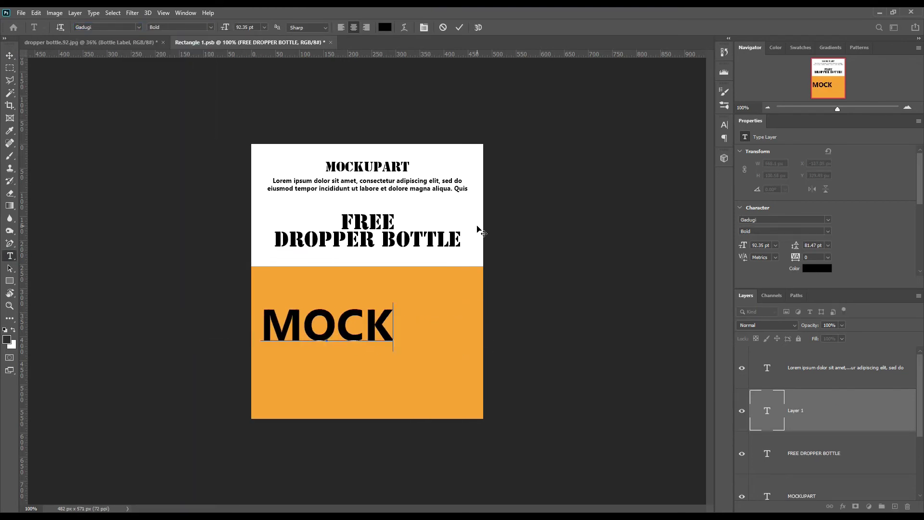
{"action": "left_click", "coordinate": [459, 27]}
{"action": "left_click", "coordinate": [342, 378]}
{"action": "type", "text": "UP"}
{"action": "left_click", "coordinate": [459, 28]}
{"action": "key", "text": "v"}
{"action": "left_click_drag", "start_coordinate": [341, 327], "coordinate": [380, 328]}
{"action": "left_click_drag", "start_coordinate": [366, 364], "coordinate": [378, 378]}
Add a left-aligned lorem ipsum paragraph in Gadugi Bold, 15.35 pt, beside UP and fit its text box under MOCK.
{"action": "key", "text": "t"}
{"action": "key", "text": "Escape"}
{"action": "left_click_drag", "start_coordinate": [216, 29], "coordinate": [203, 29]}
{"action": "left_click", "coordinate": [725, 125]}
{"action": "left_click", "coordinate": [724, 126]}
{"action": "left_click", "coordinate": [341, 28]}
{"action": "left_click", "coordinate": [10, 56]}
{"action": "left_click_drag", "start_coordinate": [405, 380], "coordinate": [388, 352]}
{"action": "left_click", "coordinate": [10, 256]}
{"action": "left_click", "coordinate": [404, 364]}
{"action": "left_click_drag", "start_coordinate": [479, 366], "coordinate": [439, 366]}
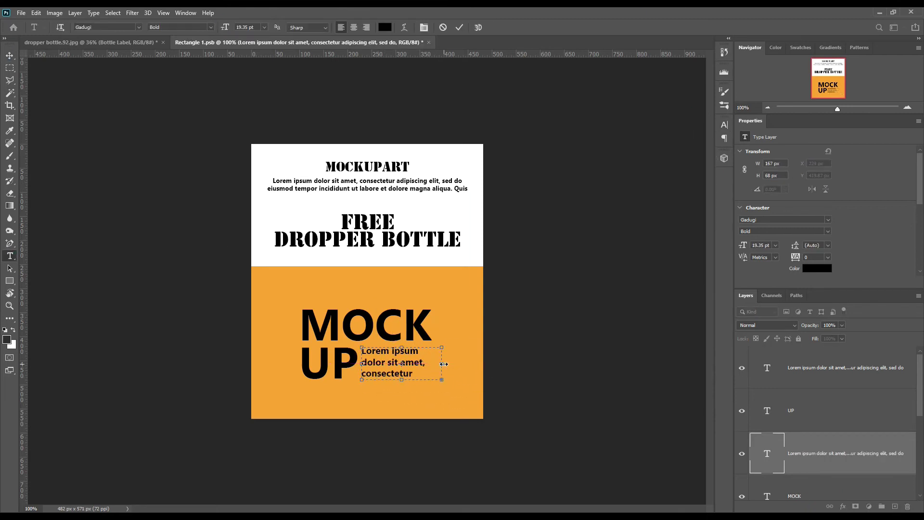
{"action": "left_click_drag", "start_coordinate": [228, 27], "coordinate": [225, 29]}
Add the text wwww.mockuphut.com near the label's lower edge, enlarge it to about 25.82 pt, and center it horizontally.
{"action": "left_click", "coordinate": [292, 407]}
{"action": "type", "text": "wwww.mockuphut.com"}
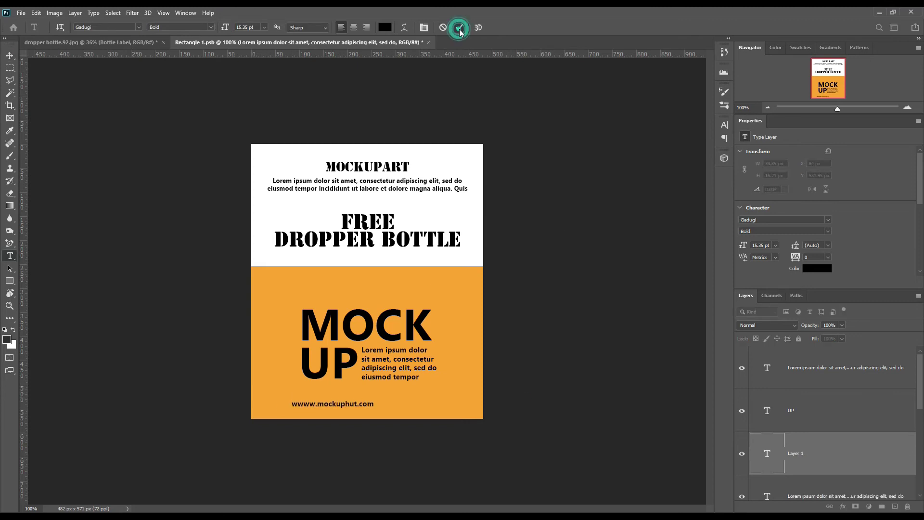
{"action": "left_click", "coordinate": [460, 28]}
{"action": "left_click", "coordinate": [9, 56]}
{"action": "left_click", "coordinate": [219, 27]}
{"action": "key", "text": "ctrl+t"}
{"action": "left_click_drag", "start_coordinate": [409, 399], "coordinate": [464, 394]}
{"action": "key", "text": "Return"}
{"action": "left_click", "coordinate": [220, 28]}
Save the bottle label artwork and return to the dropper bottle mockup document.
{"action": "left_click", "coordinate": [22, 13]}
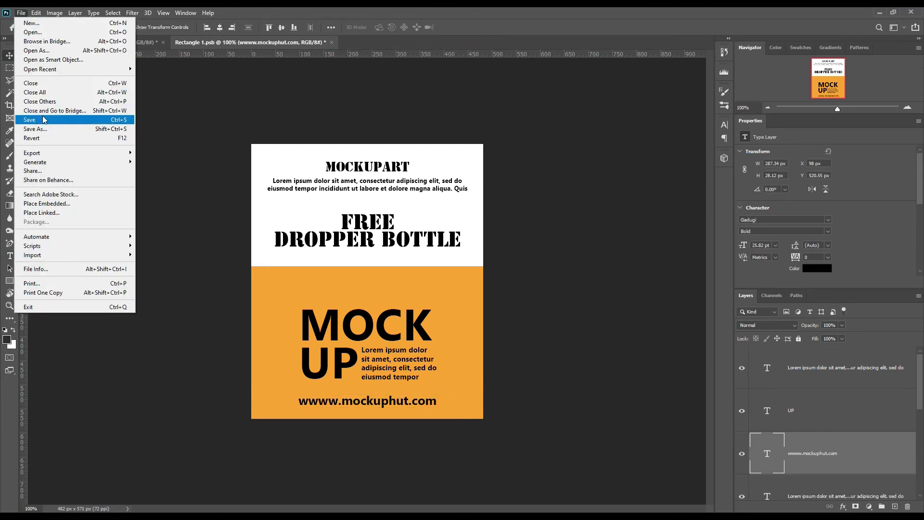
{"action": "left_click", "coordinate": [44, 123]}
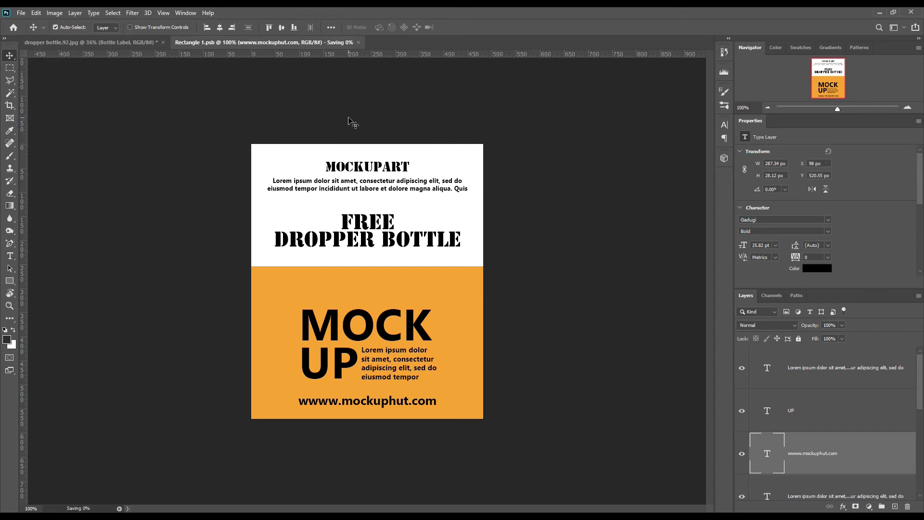
{"action": "left_click", "coordinate": [116, 42]}
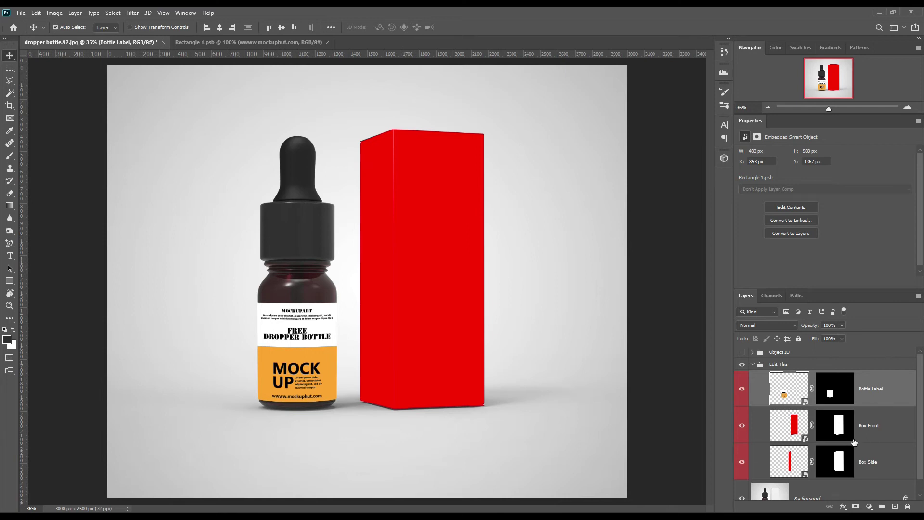
Open the contents of the Box Front smart object and change its rectangle's fill to white (ffffff).
{"action": "double_click", "coordinate": [803, 438]}
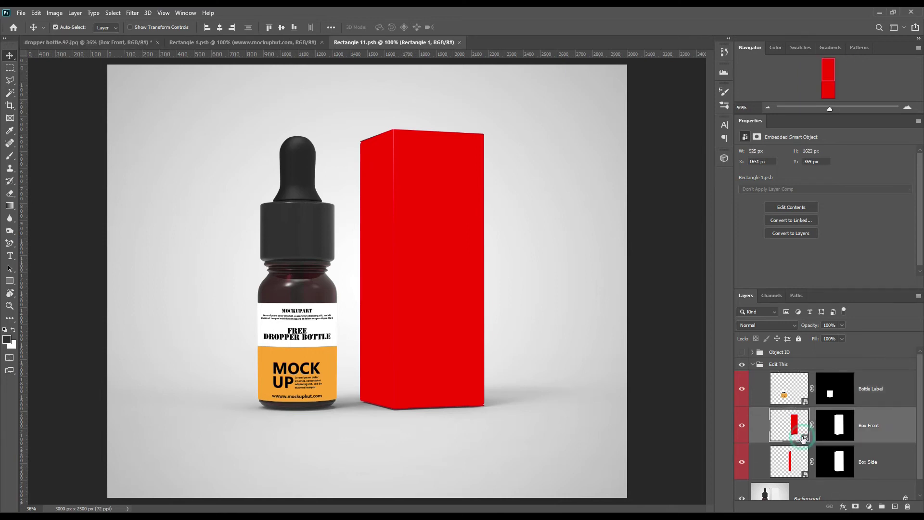
{"action": "double_click", "coordinate": [764, 386]}
{"action": "left_click_drag", "start_coordinate": [630, 282], "coordinate": [568, 252]}
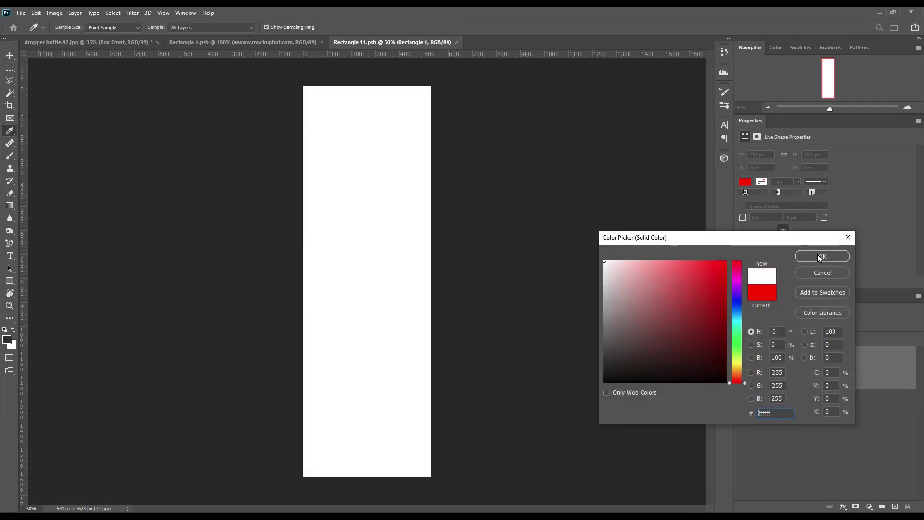
{"action": "left_click", "coordinate": [819, 258]}
Copy the label's text layers and orange rectangle into the box front artwork, fit them to it, and enlarge and lower the MOCK UP block.
{"action": "left_click", "coordinate": [289, 43]}
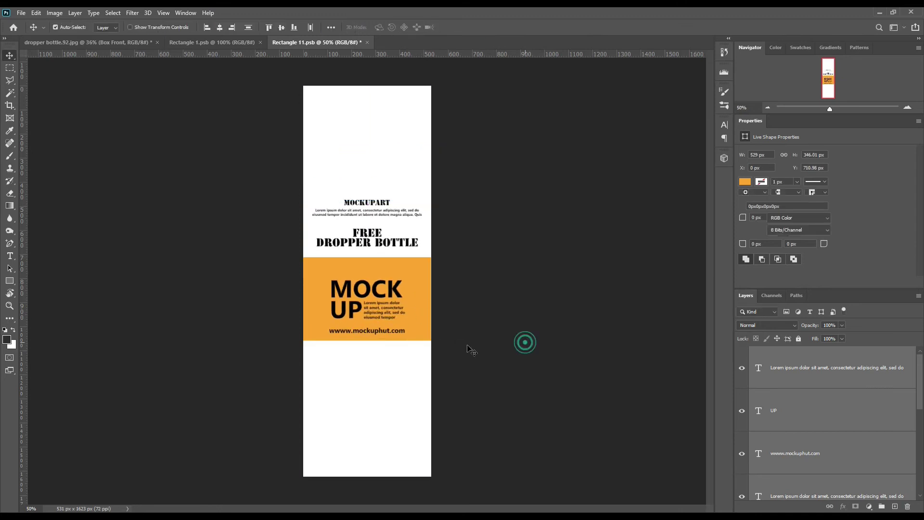
{"action": "left_click_drag", "start_coordinate": [368, 319], "coordinate": [373, 478]}
{"action": "key", "text": "Return"}
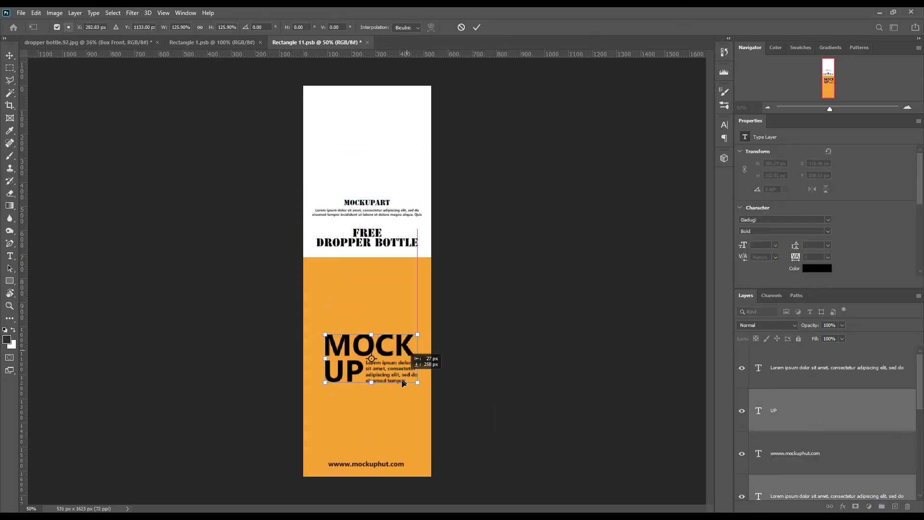
{"action": "left_click_drag", "start_coordinate": [423, 361], "coordinate": [422, 366]}
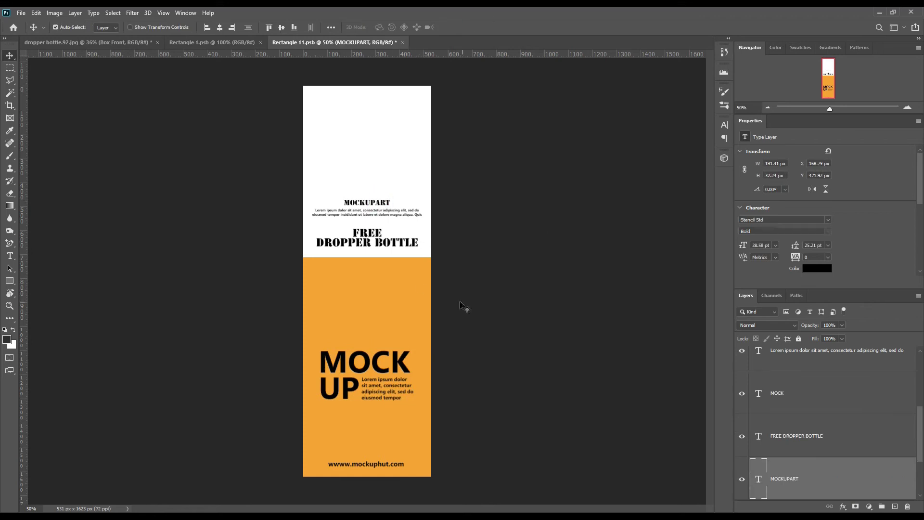
Move the MOCKUPART heading and its paragraph near the upper edge, and enlarge FREE DROPPER BOTTLE to 90.14 pt over three lines.
{"action": "left_click", "coordinate": [367, 213]}
{"action": "scroll", "coordinate": [819, 452], "scroll_direction": "down", "scroll_amount": 1}
{"action": "left_click", "coordinate": [818, 453], "text": "ctrl"}
{"action": "key", "text": "ctrl+t"}
{"action": "left_click_drag", "start_coordinate": [367, 209], "coordinate": [367, 116]}
{"action": "key", "text": "Return"}
{"action": "left_click_drag", "start_coordinate": [375, 234], "coordinate": [377, 167]}
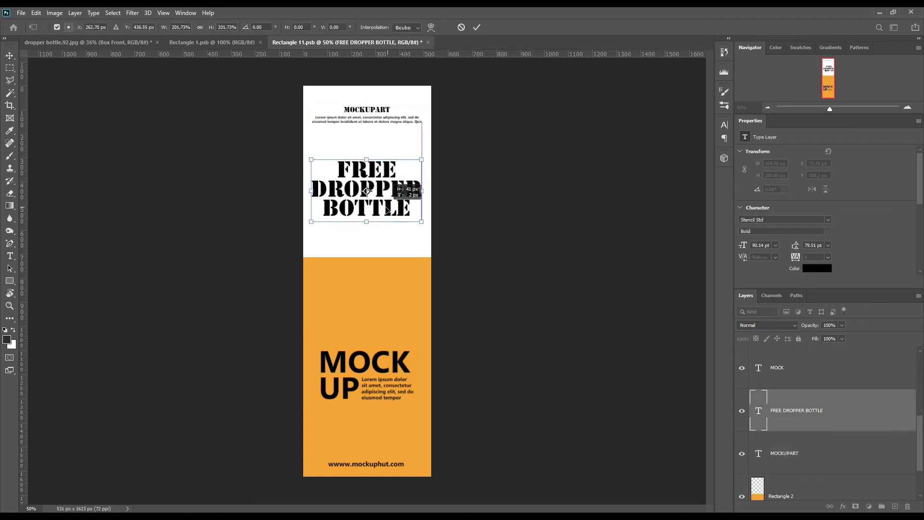
{"action": "key", "text": "Return"}
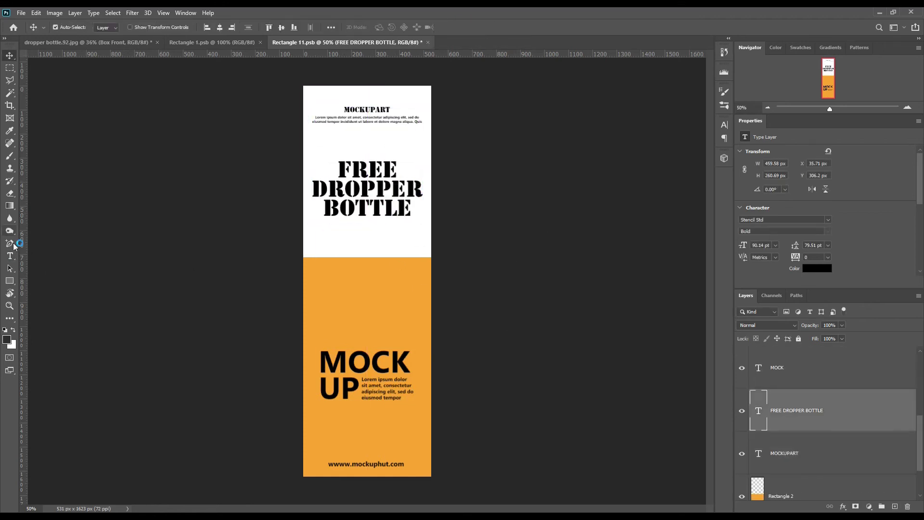
Add a centered lorem ipsum paragraph in Gadugi Bold, 24.35 pt, about 422 px wide, above MOCK UP in the orange area.
{"action": "left_click", "coordinate": [10, 256]}
{"action": "left_click_drag", "start_coordinate": [321, 277], "coordinate": [423, 314]}
{"action": "left_click", "coordinate": [139, 28]}
{"action": "left_click", "coordinate": [110, 62]}
{"action": "left_click", "coordinate": [724, 125]}
{"action": "mouse_move", "coordinate": [224, 27]}
{"action": "left_mouse_down"}
{"action": "mouse_move", "coordinate": [188, 27]}
{"action": "mouse_move", "coordinate": [230, 28]}
{"action": "left_mouse_up"}
{"action": "left_click", "coordinate": [709, 151]}
{"action": "left_click", "coordinate": [693, 159]}
{"action": "left_click", "coordinate": [459, 28]}
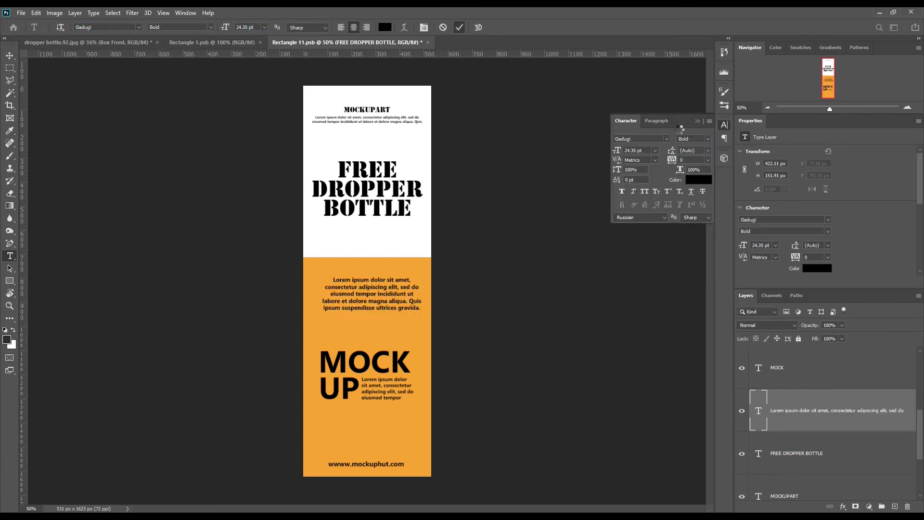
{"action": "left_click", "coordinate": [697, 121]}
{"action": "left_click", "coordinate": [10, 56]}
{"action": "left_click_drag", "start_coordinate": [372, 293], "coordinate": [368, 294]}
Save the box front artwork and return to the dropper bottle mockup document.
{"action": "left_click", "coordinate": [21, 13]}
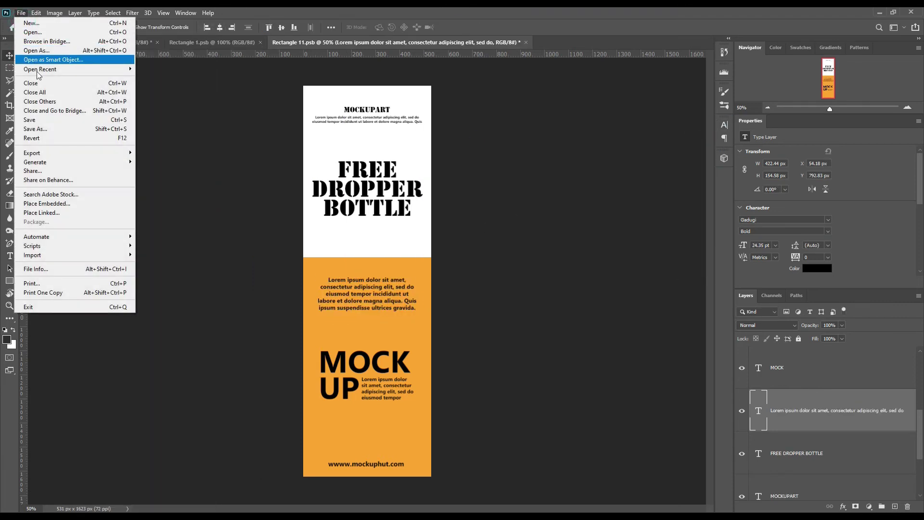
{"action": "left_click", "coordinate": [36, 124]}
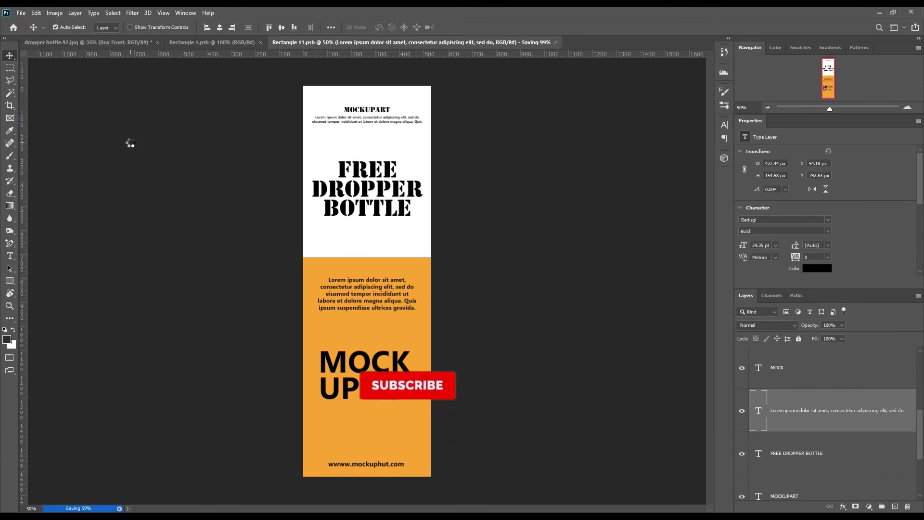
{"action": "left_click", "coordinate": [133, 43]}
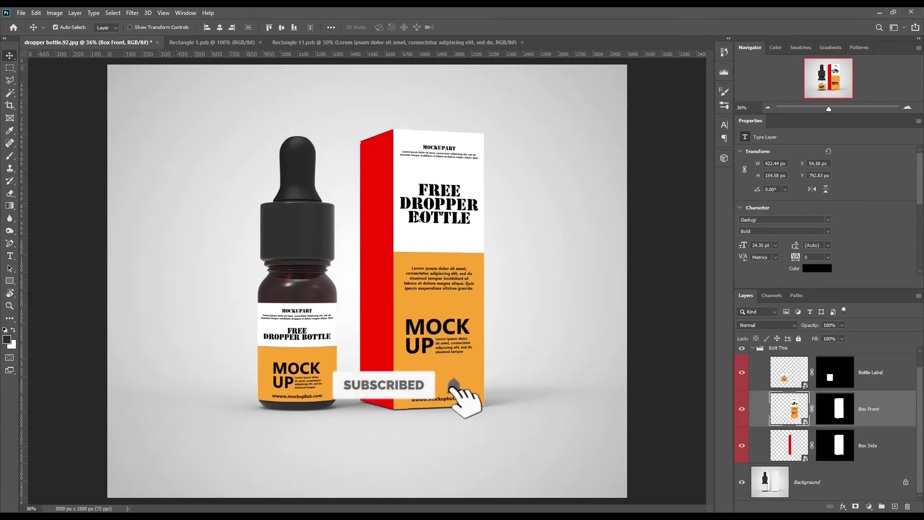
Open the contents of the Box Side smart object and copy the box front's text and orange rectangle layers into it.
{"action": "double_click", "coordinate": [804, 459]}
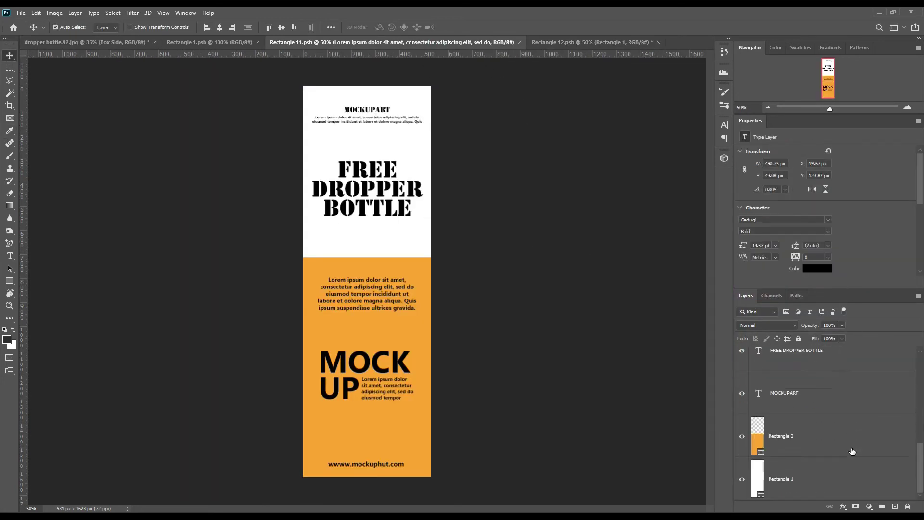
{"action": "key", "text": "Return"}
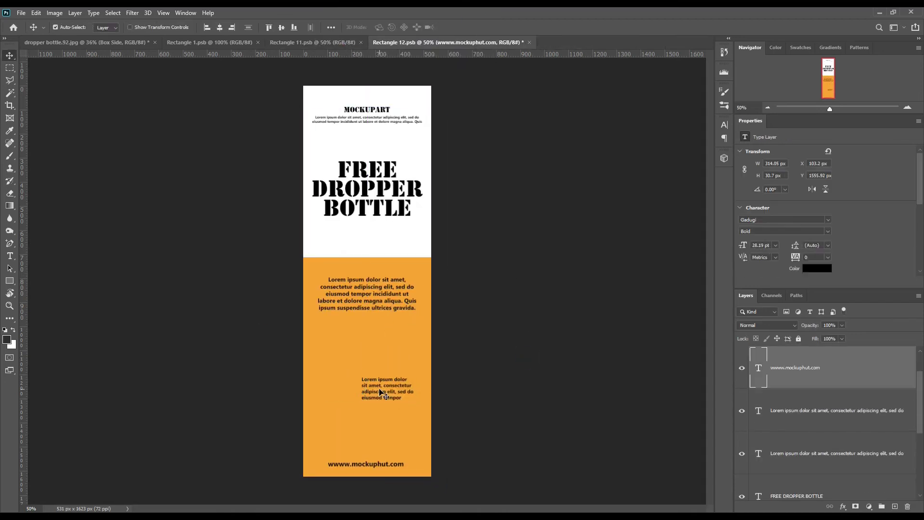
Remove the MOCK UP block from the box side artwork and fill the orange area with repeated copies of the lorem ipsum paragraph.
{"action": "key", "text": "t"}
{"action": "left_click", "coordinate": [376, 308]}
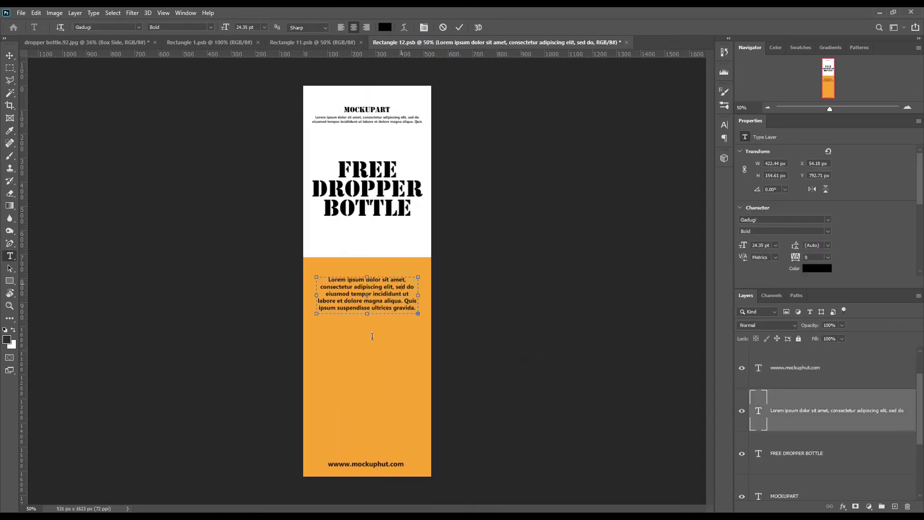
{"action": "key", "text": "ctrl+a"}
{"action": "key", "text": "ctrl+c"}
{"action": "left_click", "coordinate": [409, 323]}
{"action": "key", "text": "ctrl+v"}
{"action": "key", "text": "ctrl+v"}
{"action": "left_click", "coordinate": [460, 27]}
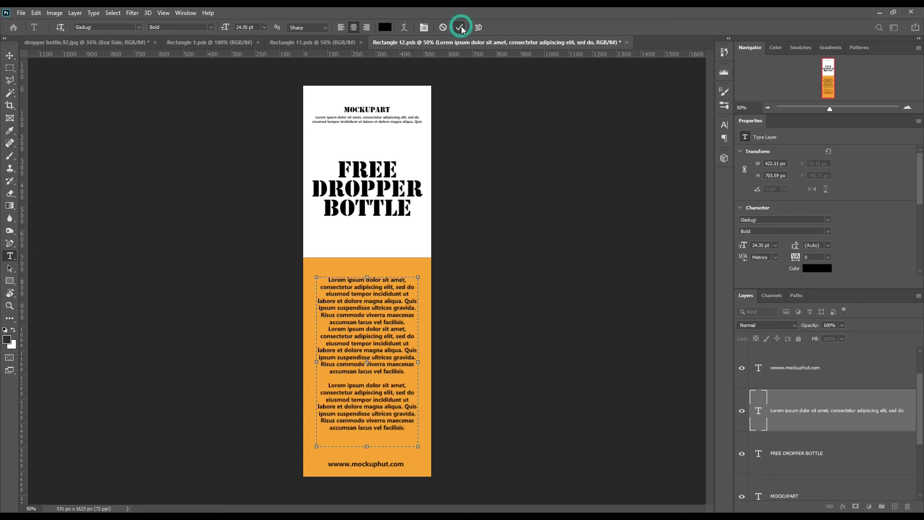
{"action": "key", "text": "v"}
Save the box side artwork and close the box side, box front and bottle label artwork documents.
{"action": "left_click", "coordinate": [21, 13]}
{"action": "left_click", "coordinate": [67, 121]}
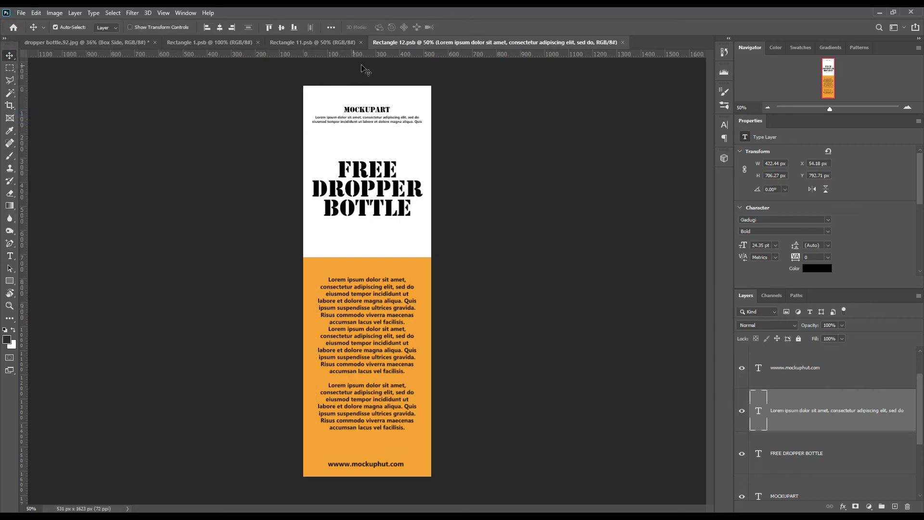
{"action": "left_click", "coordinate": [623, 43]}
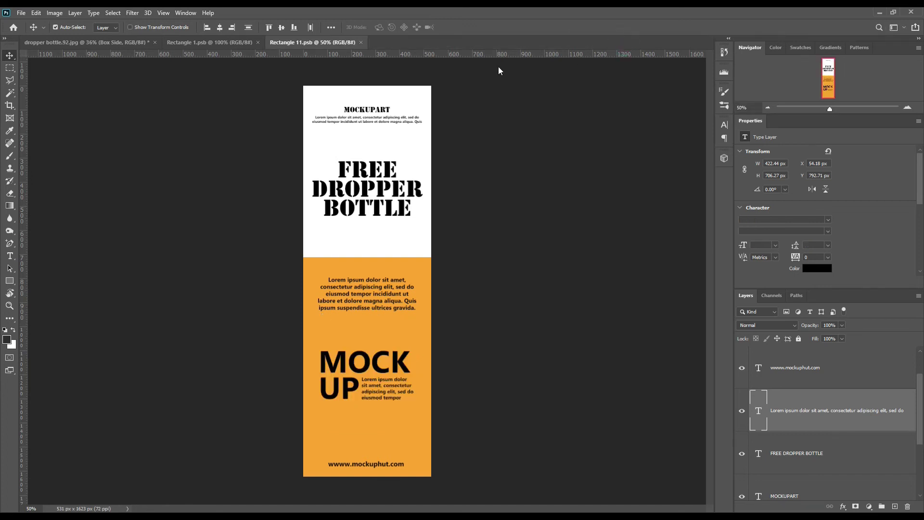
{"action": "left_click", "coordinate": [362, 42]}
{"action": "left_click", "coordinate": [258, 42]}
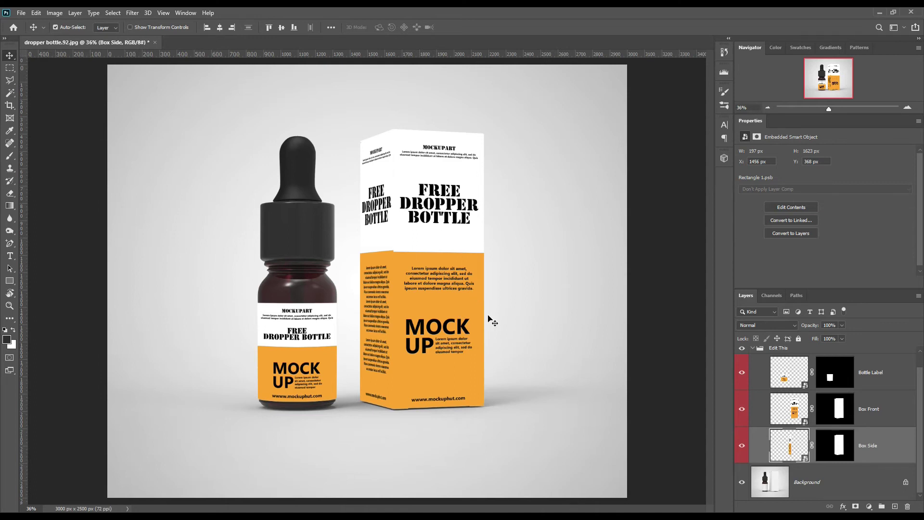
Reopen the Box Side contents, nudge the orange rectangle down slightly, save, and return to the mockup to check the edge alignment.
{"action": "double_click", "coordinate": [804, 457]}
{"action": "left_click", "coordinate": [426, 273]}
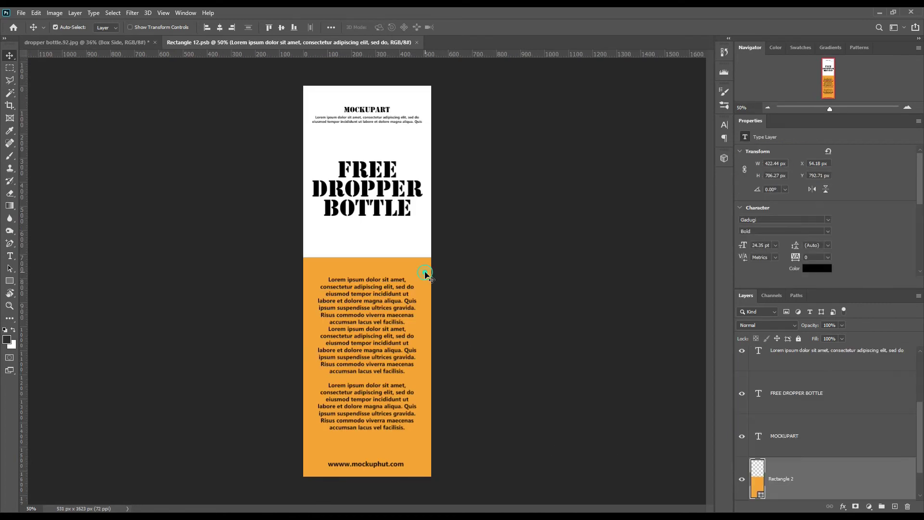
{"action": "key", "text": "Down"}
{"action": "key", "text": "Down"}
{"action": "key", "text": "Down"}
{"action": "key", "text": "Down"}
{"action": "key", "text": "Down"}
{"action": "key", "text": "Down"}
{"action": "key", "text": "Down"}
{"action": "key", "text": "Down"}
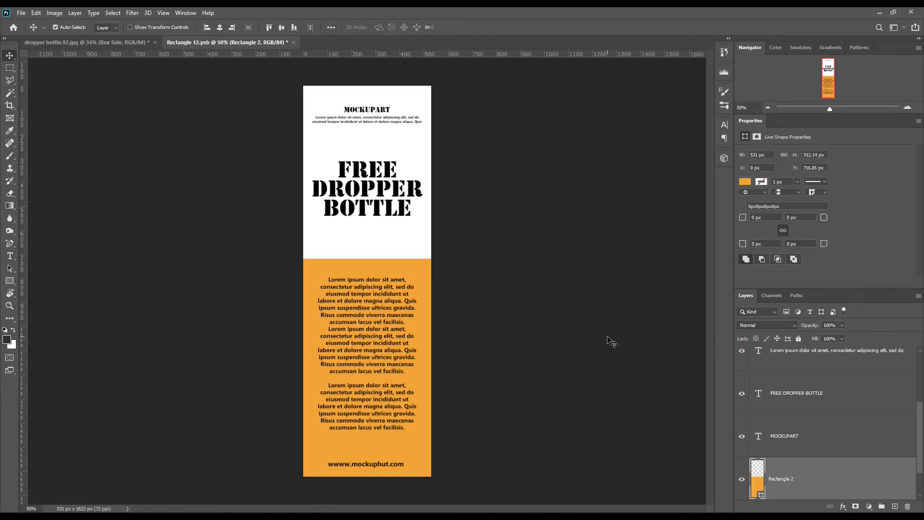
{"action": "key", "text": "ctrl+s"}
{"action": "left_click", "coordinate": [131, 42]}
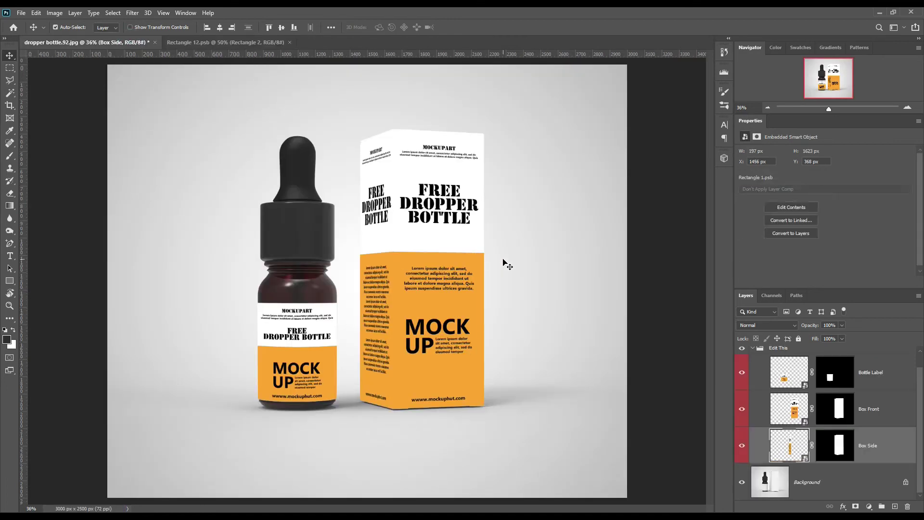
Nudge the box side's orange rectangle a little further down, save the artwork again, and return to the mockup document.
{"action": "left_click", "coordinate": [243, 43]}
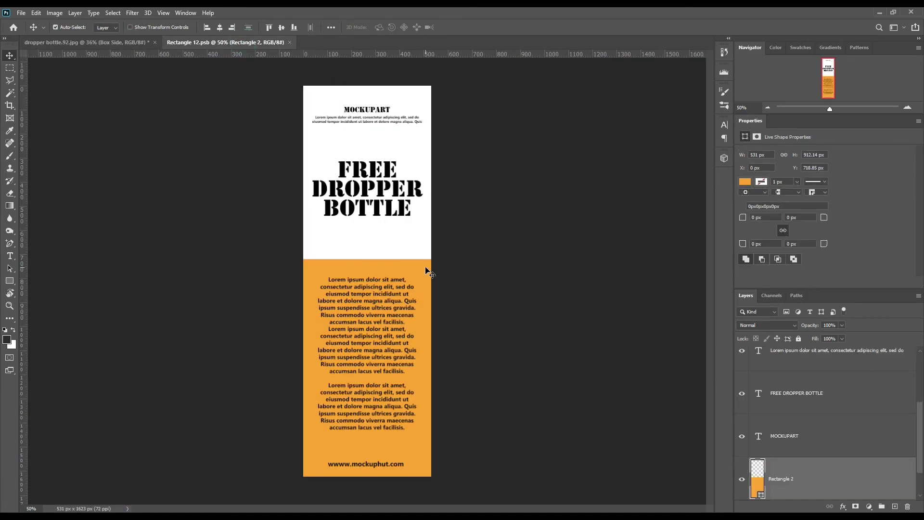
{"action": "key", "text": "Down"}
{"action": "key", "text": "Down"}
{"action": "key", "text": "ctrl+s"}
{"action": "left_click", "coordinate": [120, 43]}
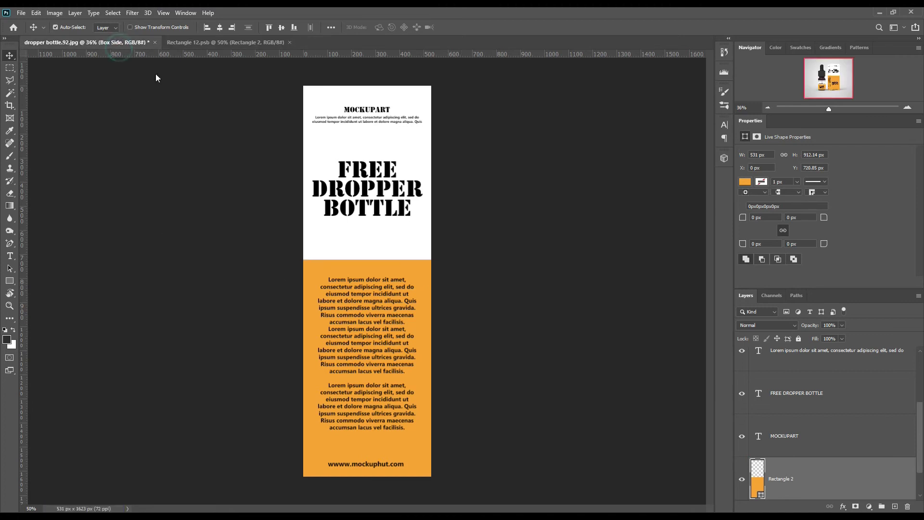
Close the box side artwork document and collapse the Edit This group in the mockup.
{"action": "left_click", "coordinate": [290, 43]}
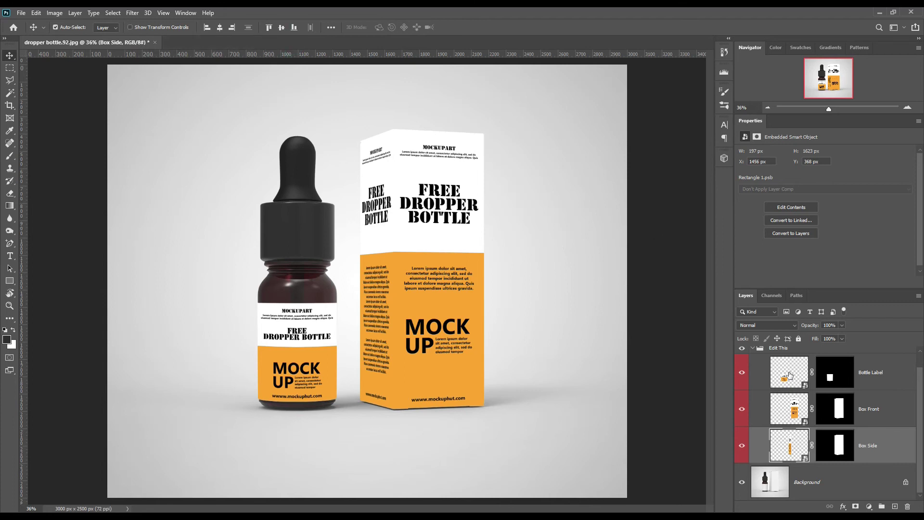
{"action": "left_click", "coordinate": [754, 350]}
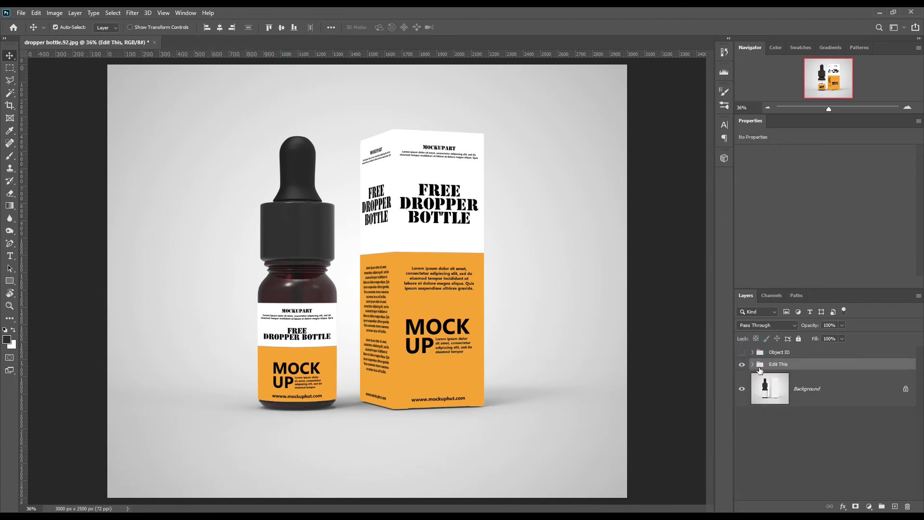
Load the Box shape from the Object ID group as a selection and copy that Background area to a new layer above Edit This.
{"action": "left_click", "coordinate": [754, 355]}
{"action": "left_click", "coordinate": [799, 419], "text": "ctrl"}
{"action": "left_click", "coordinate": [753, 354]}
{"action": "left_click", "coordinate": [808, 389]}
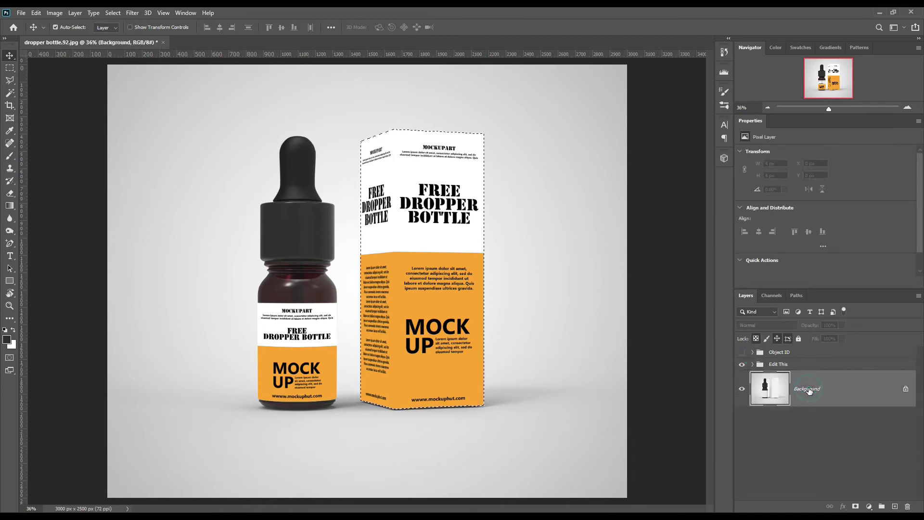
{"action": "key", "text": "ctrl+j"}
{"action": "left_click_drag", "start_coordinate": [809, 388], "coordinate": [817, 357]}
{"action": "left_click", "coordinate": [831, 375]}
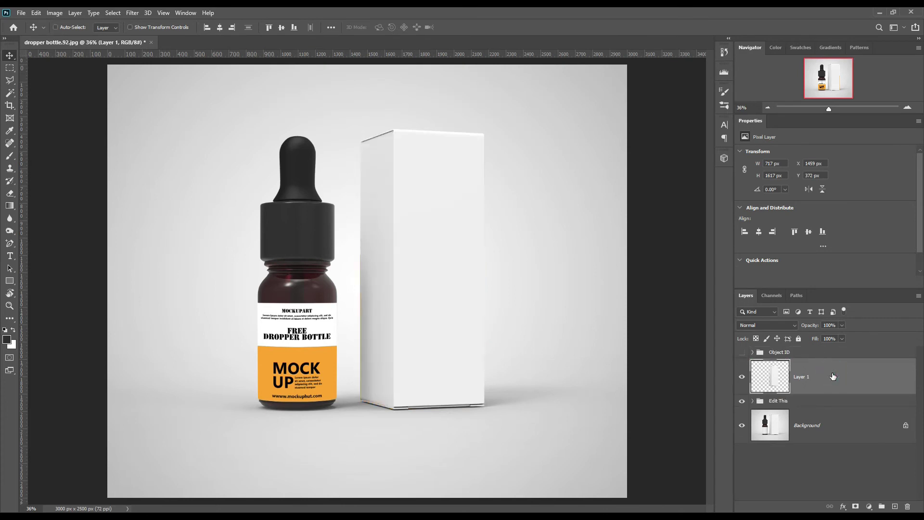
Duplicate the copied box layer twice and name the three layers Shadow, Midtone and Light from bottom to top.
{"action": "key", "text": "ctrl+j"}
{"action": "key", "text": "ctrl+j"}
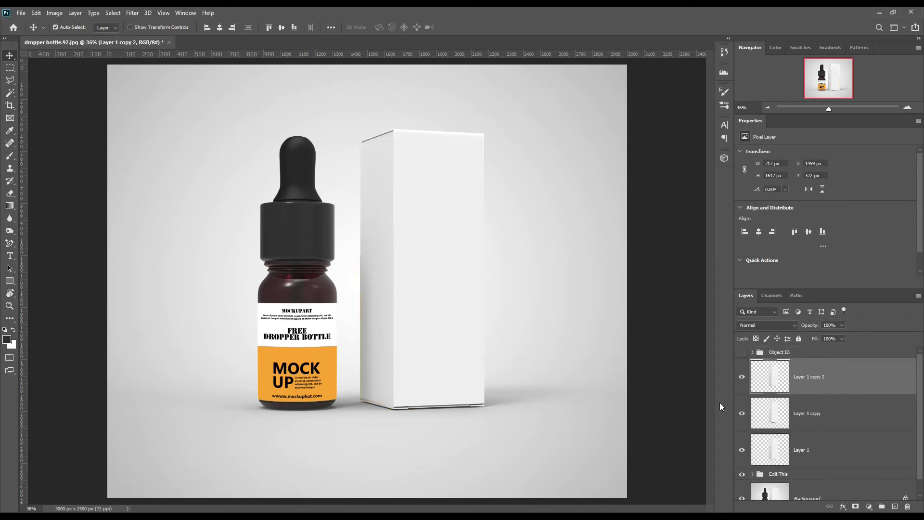
{"action": "double_click", "coordinate": [803, 449]}
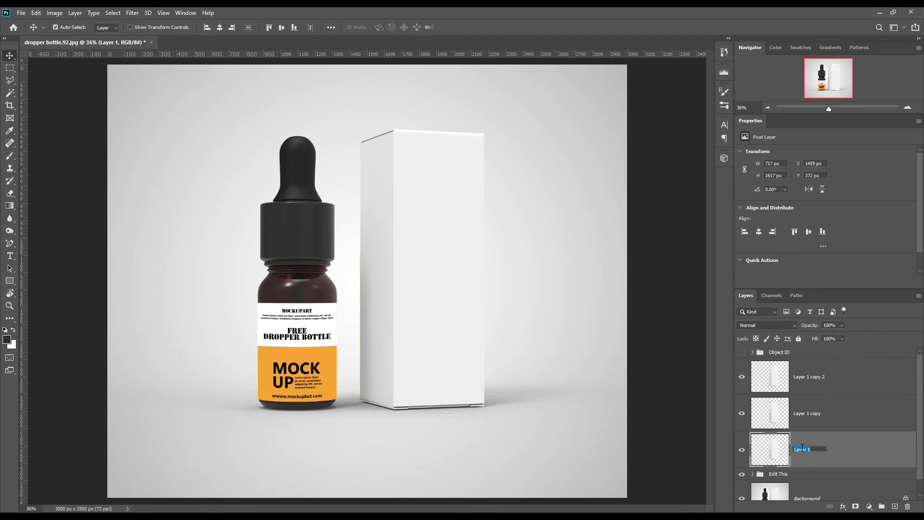
{"action": "type", "text": "Shadow"}
{"action": "key", "text": "Return"}
{"action": "double_click", "coordinate": [812, 413]}
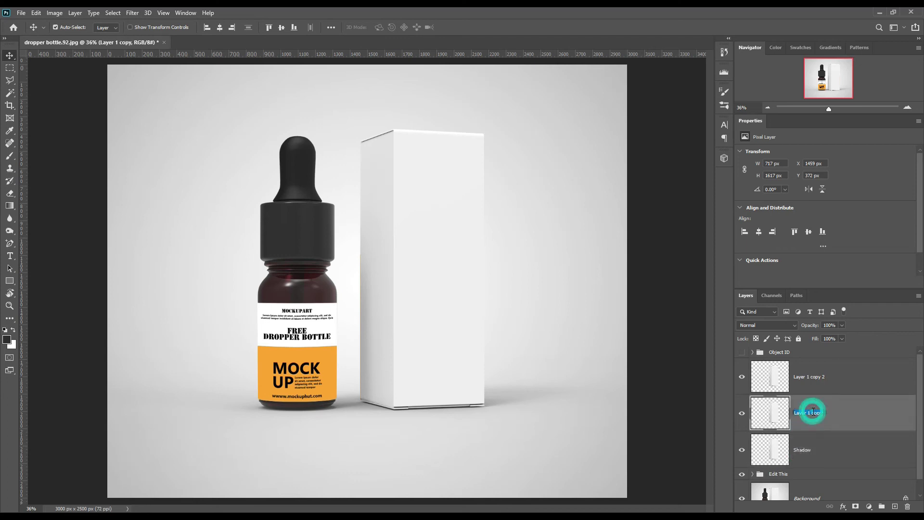
{"action": "type", "text": "Midto"}
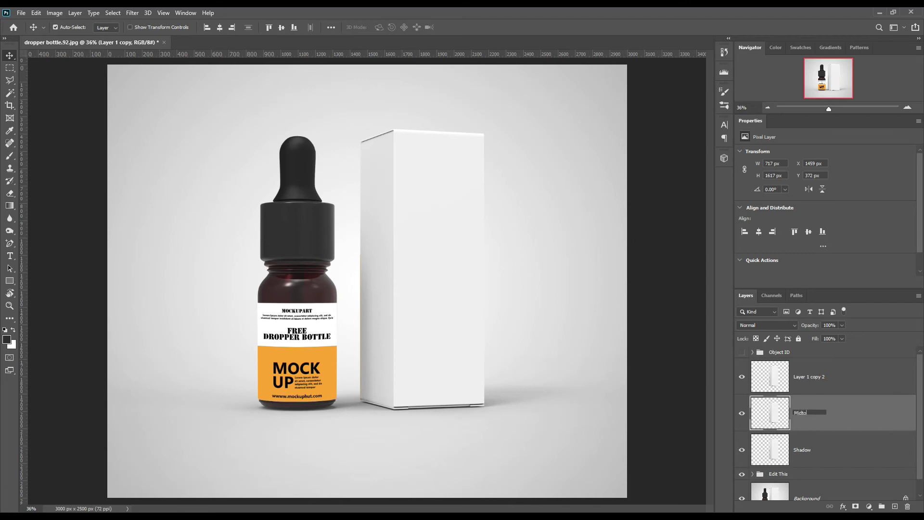
{"action": "type", "text": "ne"}
{"action": "key", "text": "Return"}
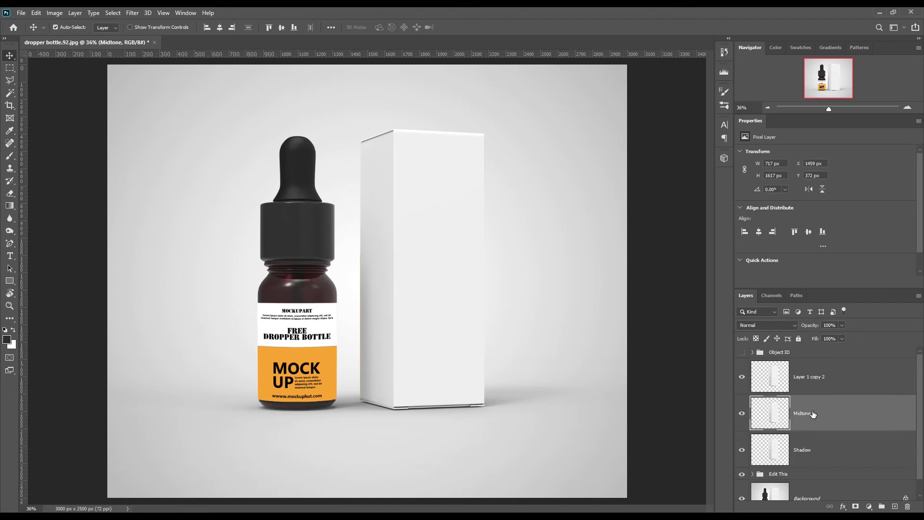
{"action": "double_click", "coordinate": [812, 378]}
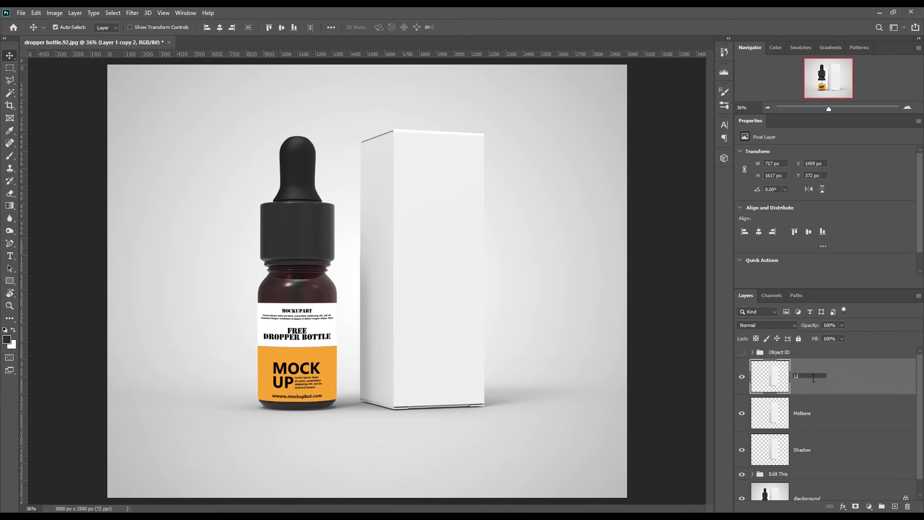
{"action": "type", "text": "Light"}
{"action": "key", "text": "Return"}
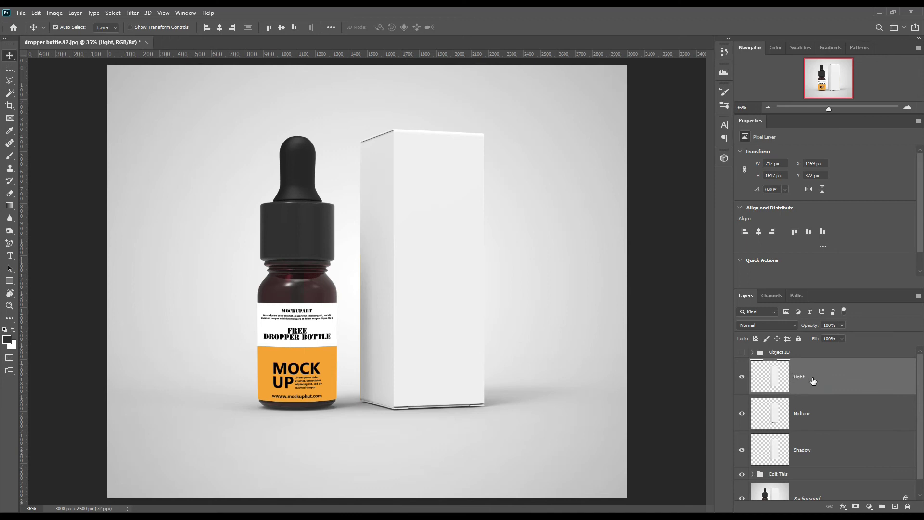
Hide the box's Light and Midtone layers and set the Shadow layer's blend mode to Linear Burn.
{"action": "left_click", "coordinate": [742, 374]}
{"action": "left_click", "coordinate": [742, 413]}
{"action": "left_click", "coordinate": [811, 452]}
{"action": "left_click", "coordinate": [774, 326]}
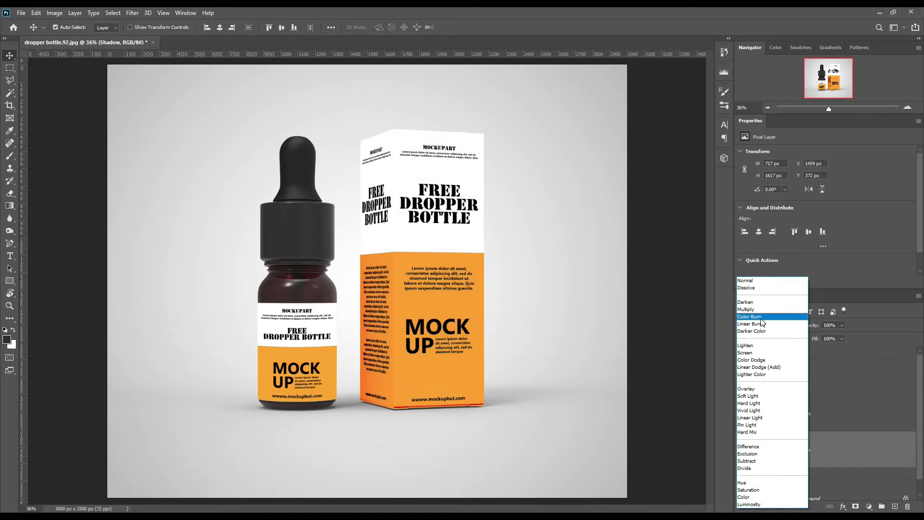
{"action": "left_click", "coordinate": [762, 324]}
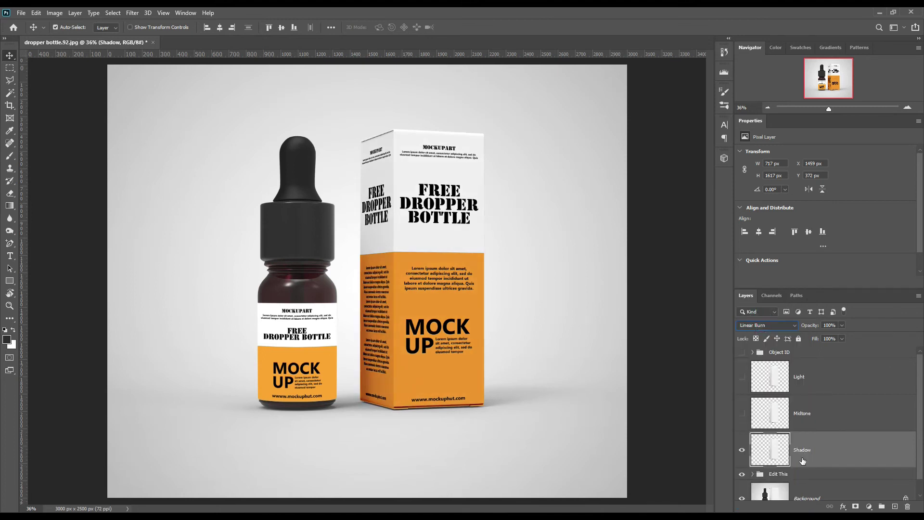
Show the box's Midtone layer and set its blend mode to Linear Dodge (Add).
{"action": "left_click", "coordinate": [742, 413]}
{"action": "left_click", "coordinate": [807, 414]}
{"action": "left_click", "coordinate": [768, 326]}
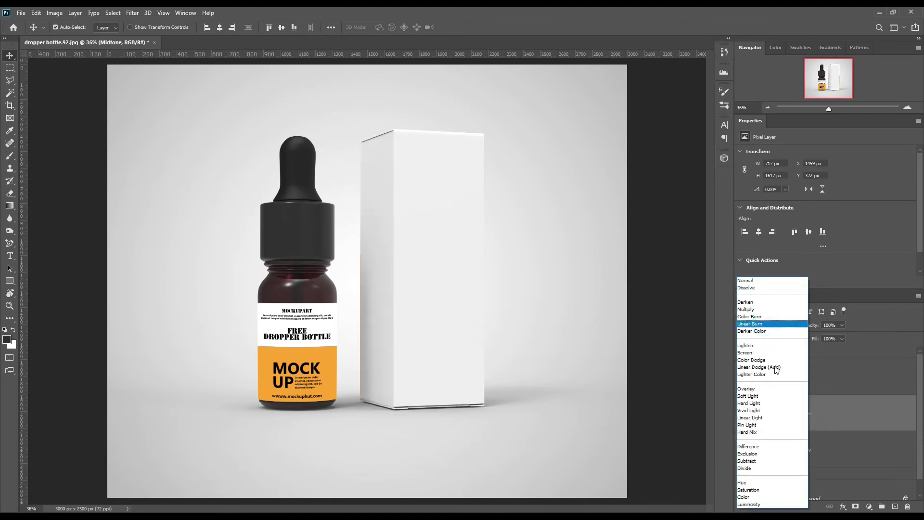
{"action": "left_click", "coordinate": [776, 368]}
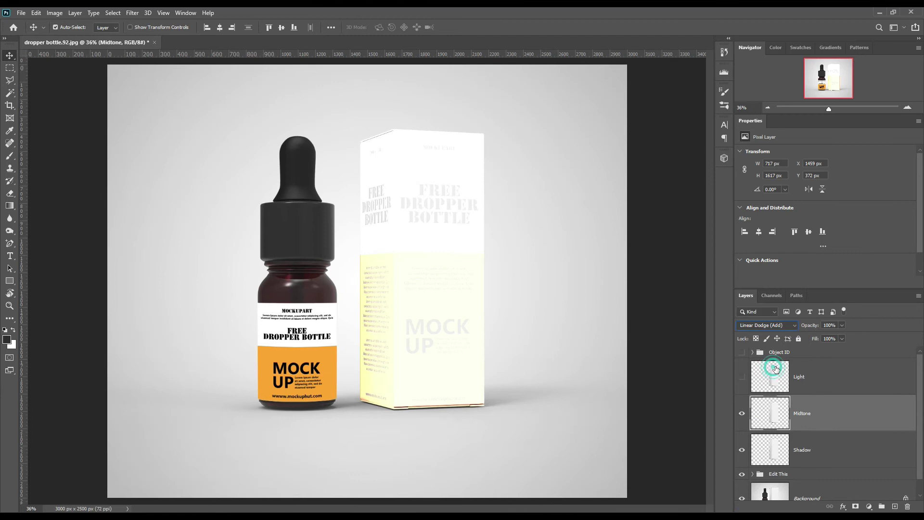
Apply Levels to the box's Midtone layer with the input black level at 196 and the output white level at 38.
{"action": "left_click", "coordinate": [50, 14]}
{"action": "mouse_move", "coordinate": [92, 39]}
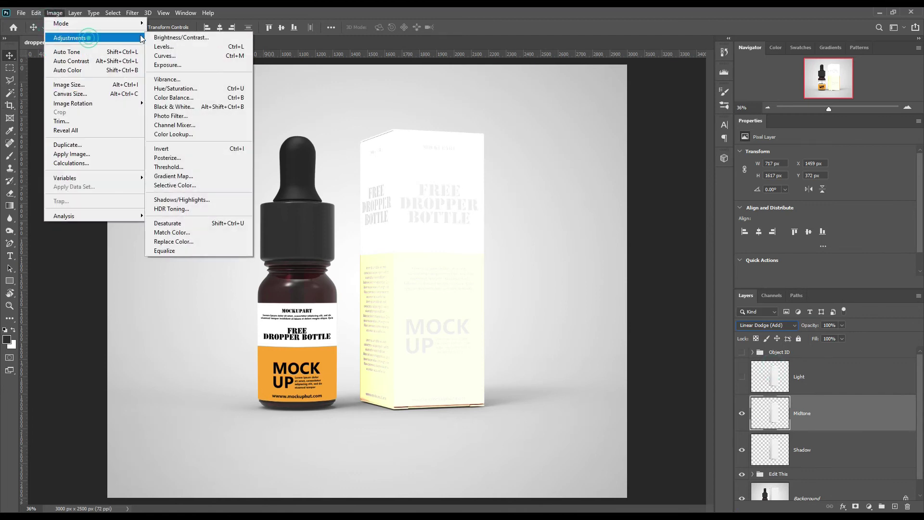
{"action": "left_click", "coordinate": [172, 50]}
{"action": "left_click_drag", "start_coordinate": [694, 218], "coordinate": [786, 218]}
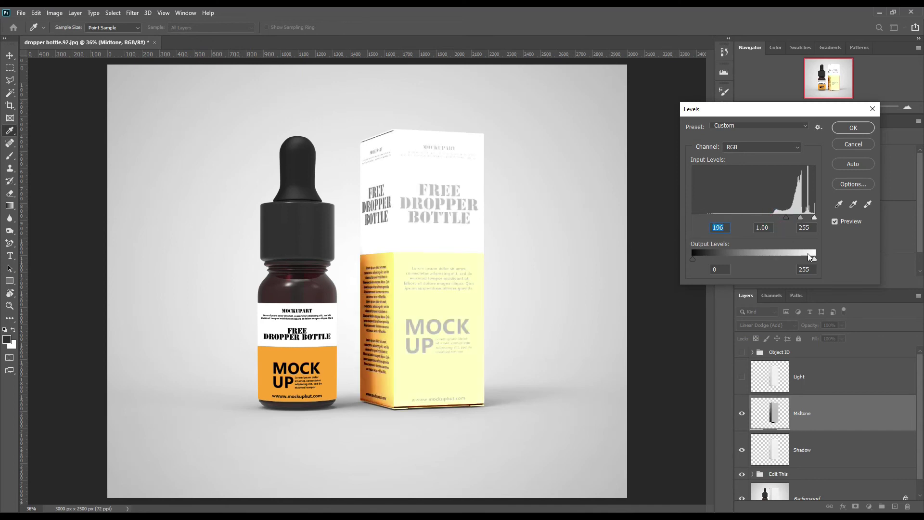
{"action": "left_click_drag", "start_coordinate": [814, 259], "coordinate": [711, 261]}
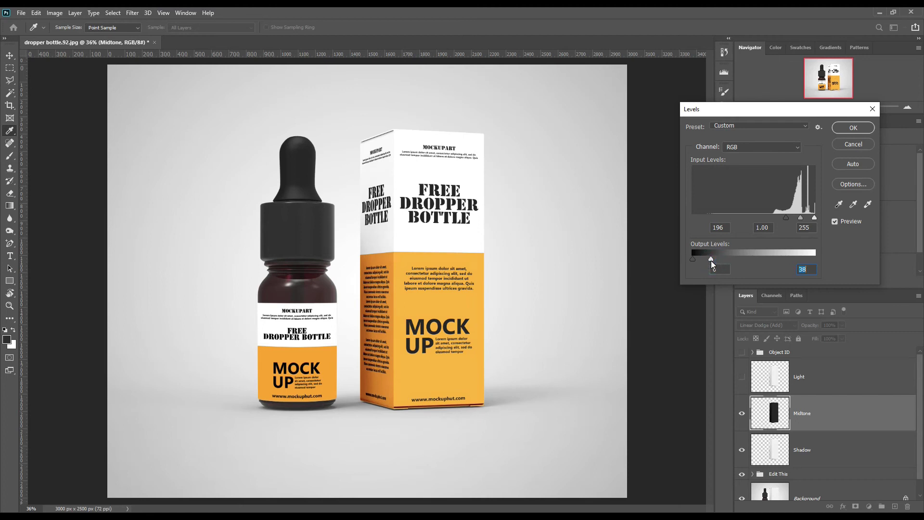
{"action": "left_click", "coordinate": [849, 128]}
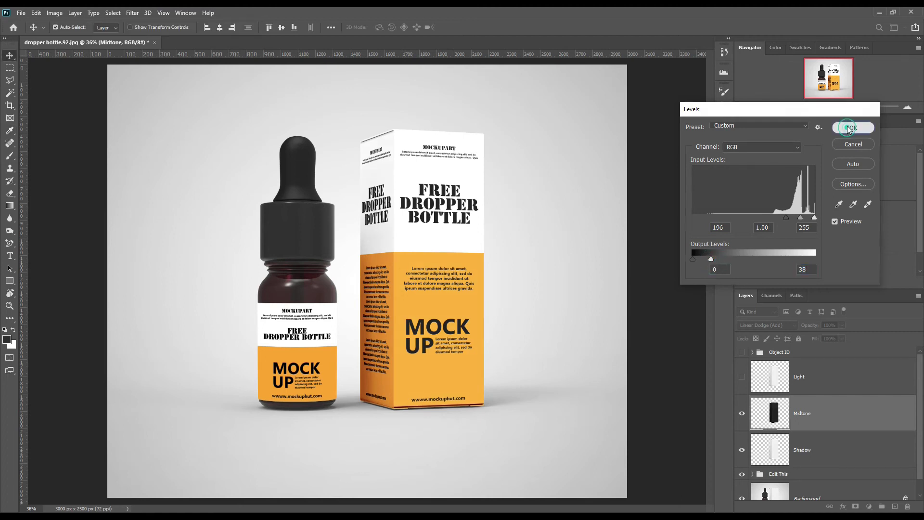
Show the box's Light layer and set its blend mode to Screen.
{"action": "left_click", "coordinate": [741, 378]}
{"action": "left_click", "coordinate": [819, 372]}
{"action": "left_click", "coordinate": [785, 326]}
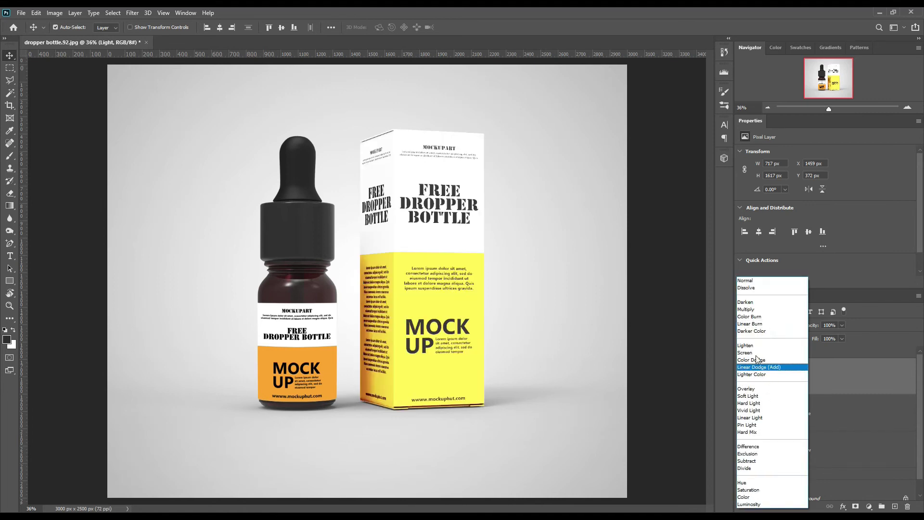
{"action": "left_click", "coordinate": [770, 353]}
Apply Levels to the box's Light layer with input black 206 and output white 100, and compare the box with the layer off and on.
{"action": "left_click", "coordinate": [55, 12]}
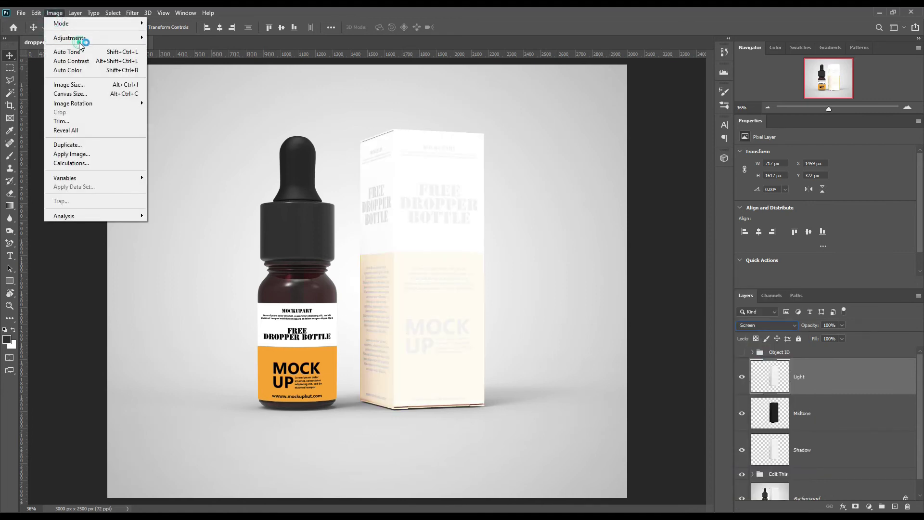
{"action": "mouse_move", "coordinate": [82, 37]}
{"action": "left_click", "coordinate": [174, 46]}
{"action": "left_click_drag", "start_coordinate": [693, 217], "coordinate": [791, 218]}
{"action": "left_click_drag", "start_coordinate": [815, 259], "coordinate": [740, 259]}
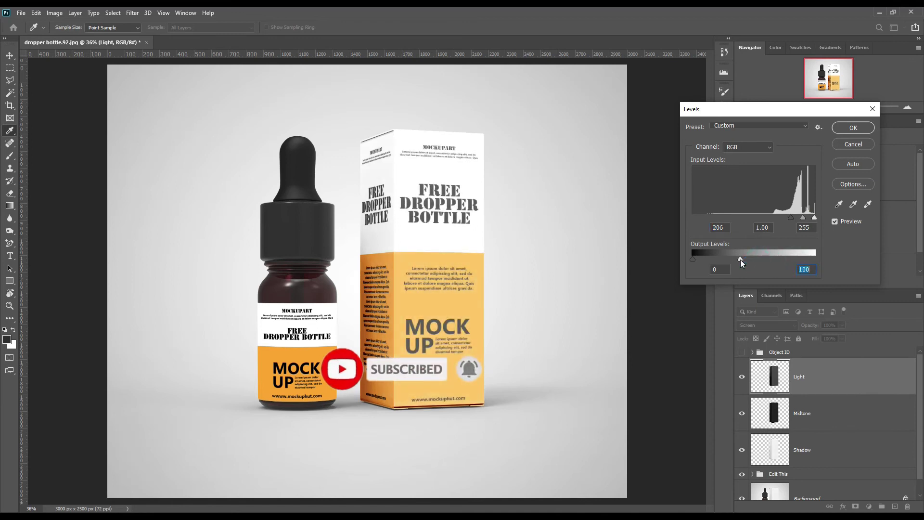
{"action": "left_click", "coordinate": [862, 128]}
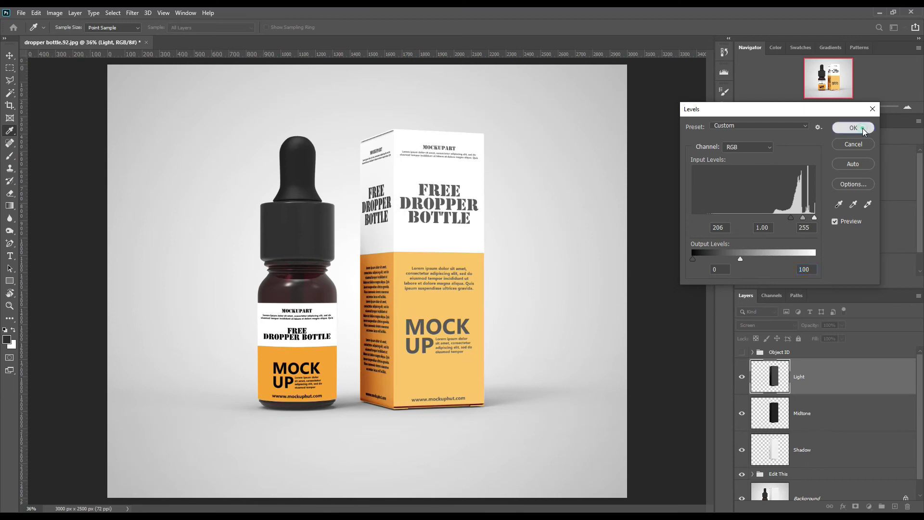
{"action": "left_click", "coordinate": [742, 377]}
{"action": "left_click", "coordinate": [741, 377]}
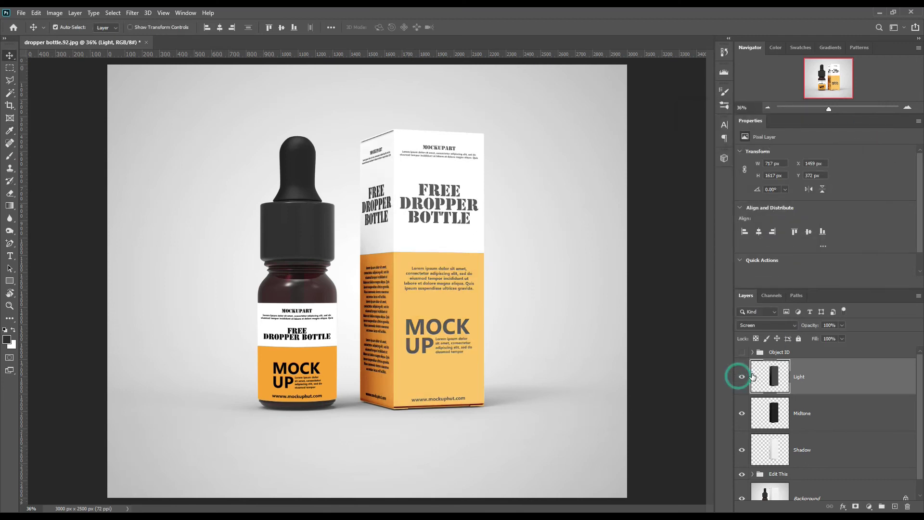
Group the Light, Midtone and Shadow layers and name the group Box FX.
{"action": "left_click", "coordinate": [829, 459], "text": "shift"}
{"action": "left_click_drag", "start_coordinate": [826, 450], "coordinate": [882, 505]}
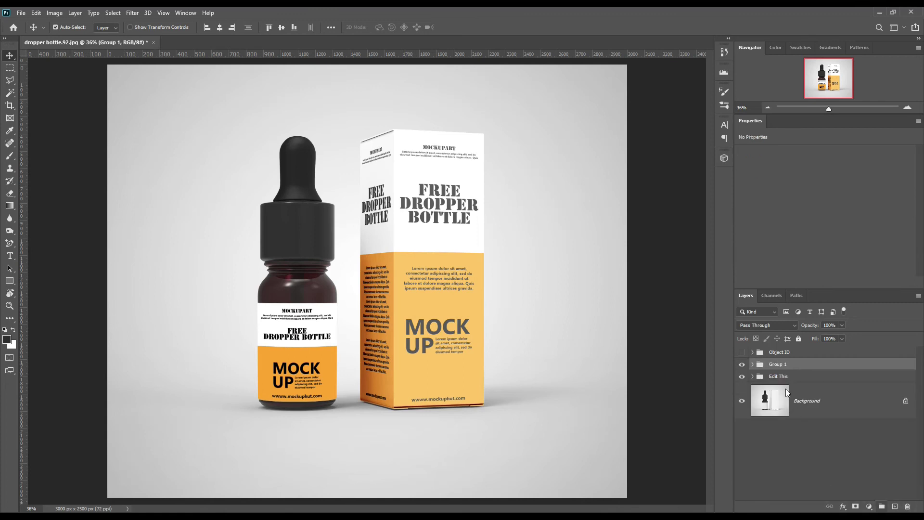
{"action": "double_click", "coordinate": [777, 365]}
{"action": "key", "text": "Return"}
Load the Label shape from the Object ID group as a selection and copy that Background area to a new layer above Edit This.
{"action": "left_click", "coordinate": [824, 377]}
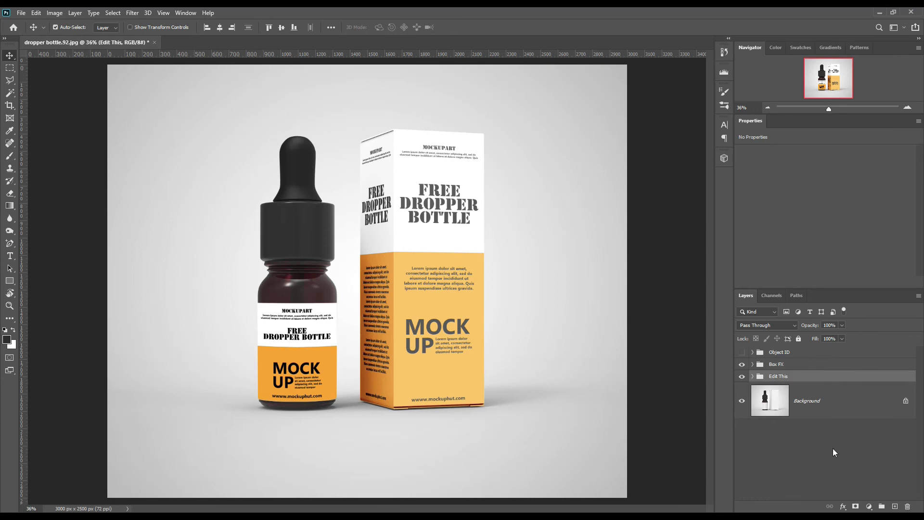
{"action": "left_click", "coordinate": [753, 354]}
{"action": "left_click", "coordinate": [803, 385], "text": "ctrl"}
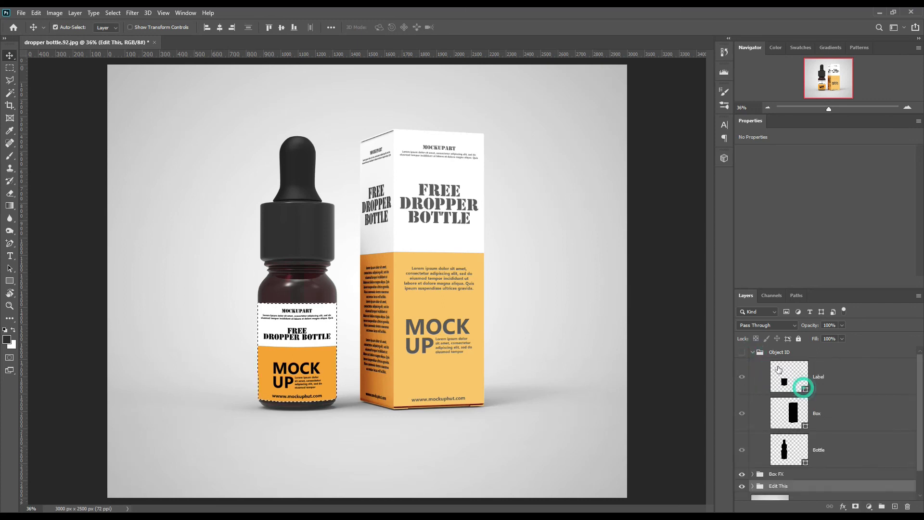
{"action": "left_click", "coordinate": [752, 352]}
{"action": "left_click", "coordinate": [807, 411]}
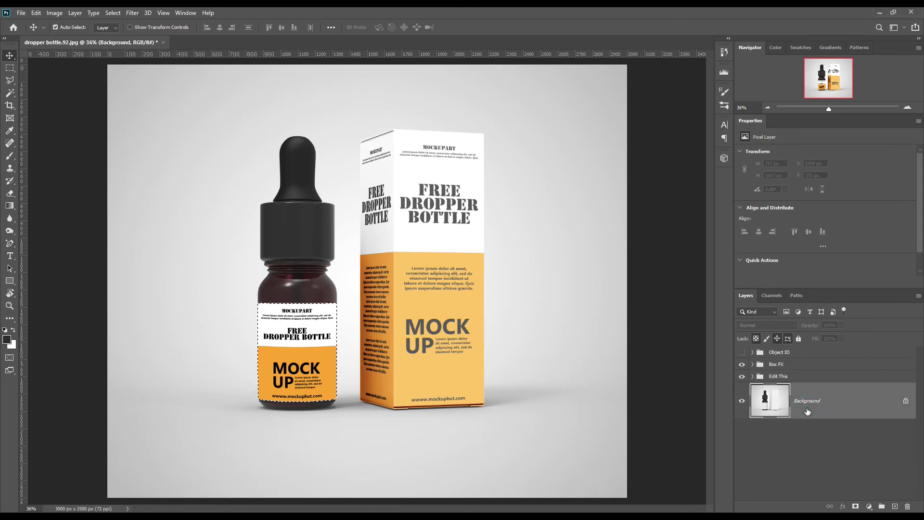
{"action": "key", "text": "ctrl+j"}
{"action": "left_click_drag", "start_coordinate": [808, 410], "coordinate": [818, 373]}
{"action": "left_click", "coordinate": [811, 391]}
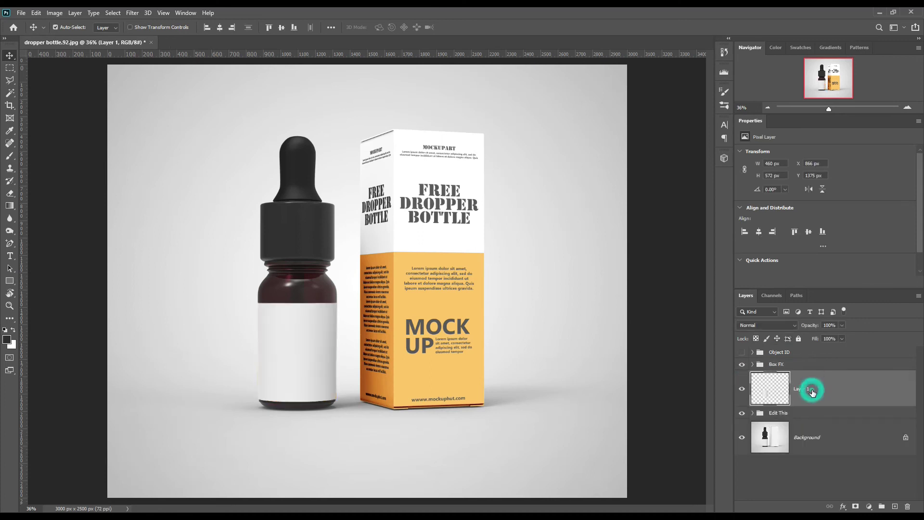
Duplicate the copied label layer twice and name the three layers Shadow, Midtone and Light from bottom to top.
{"action": "key", "text": "ctrl+j"}
{"action": "key", "text": "ctrl+j"}
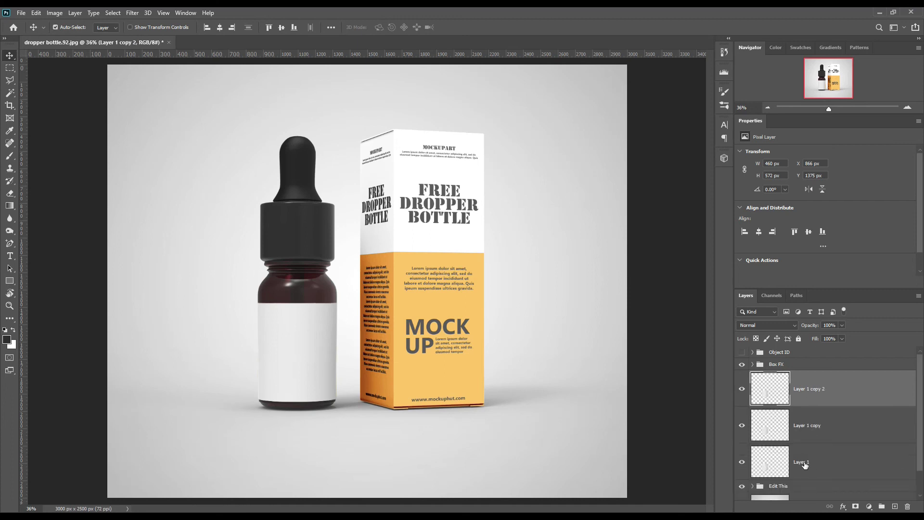
{"action": "double_click", "coordinate": [805, 464]}
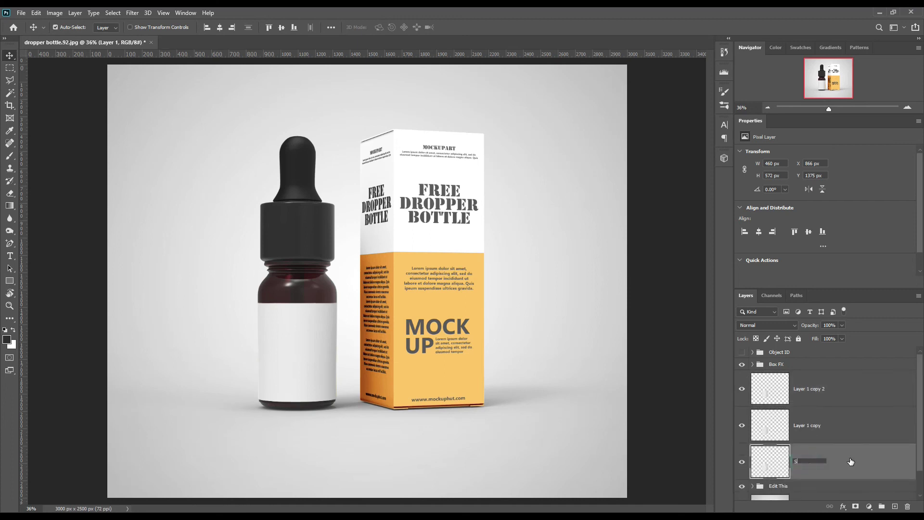
{"action": "key", "text": "Return"}
{"action": "double_click", "coordinate": [810, 425]}
{"action": "type", "text": "Midton"}
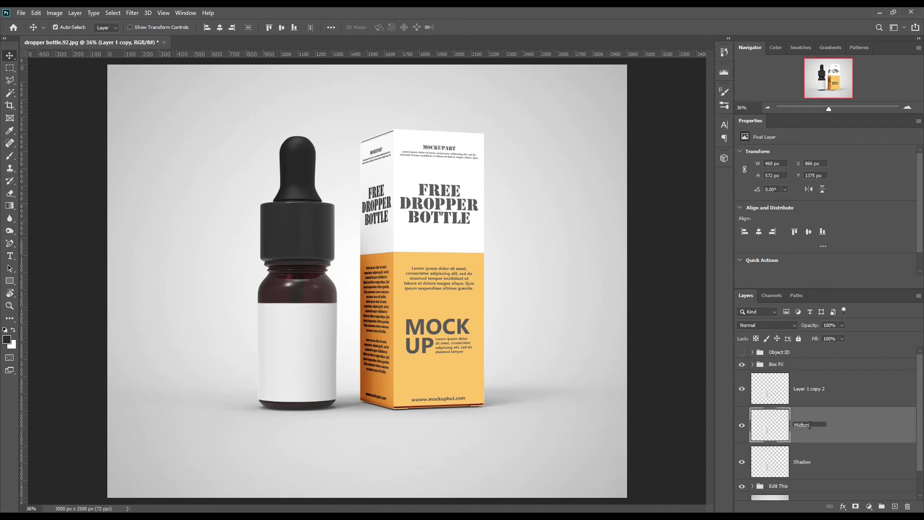
{"action": "double_click", "coordinate": [814, 389]}
{"action": "type", "text": "Light"}
{"action": "key", "text": "Return"}
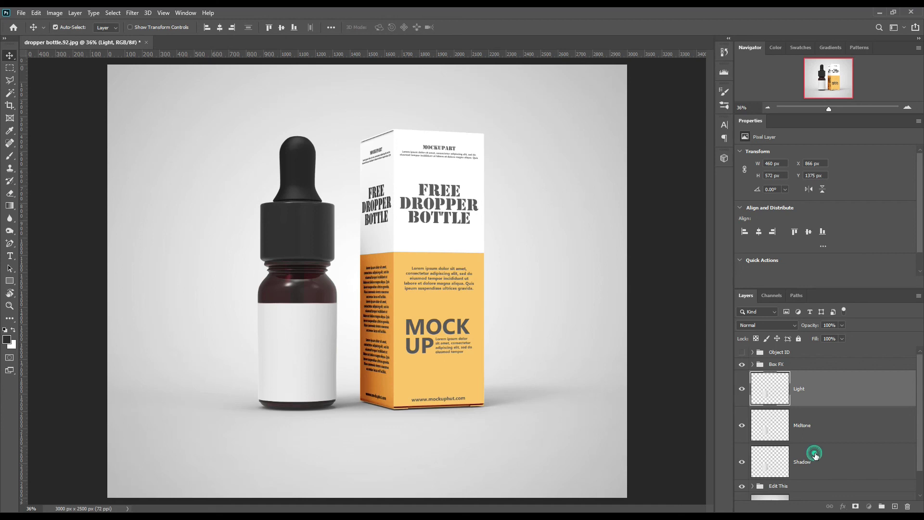
Hide the label's Midtone and Light layers and set its Shadow layer's blend mode to Linear Burn.
{"action": "left_click", "coordinate": [814, 453]}
{"action": "left_click", "coordinate": [742, 425]}
{"action": "left_click", "coordinate": [742, 389]}
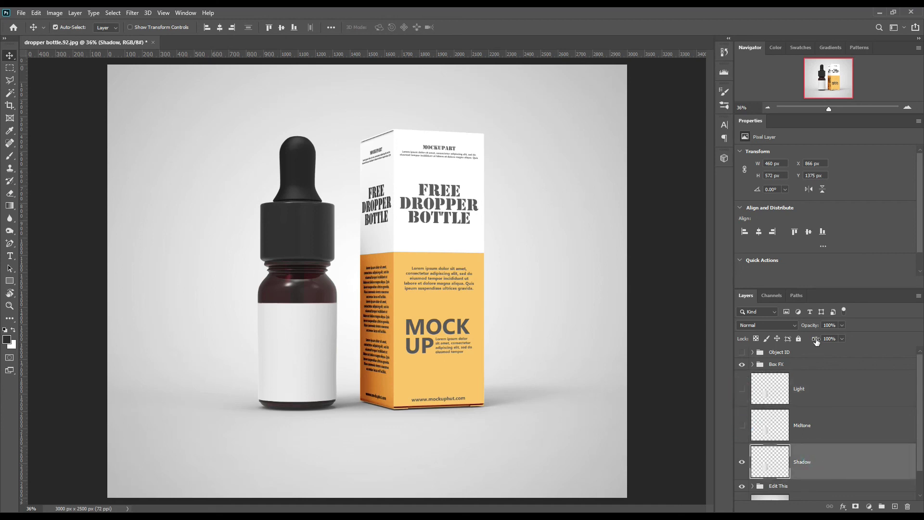
{"action": "left_click", "coordinate": [781, 324]}
{"action": "left_click", "coordinate": [763, 324]}
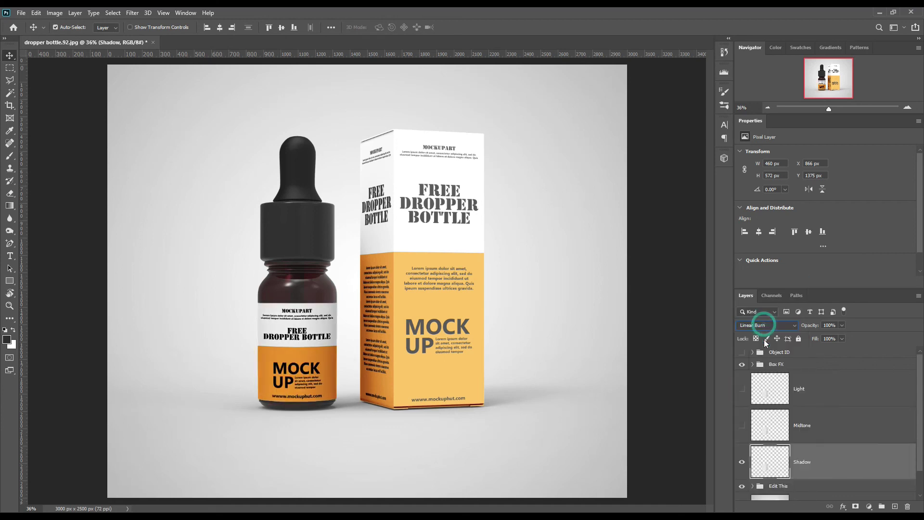
Show the label's Midtone layer and set its blend mode to Linear Dodge (Add).
{"action": "left_click", "coordinate": [742, 425]}
{"action": "left_click", "coordinate": [842, 425]}
{"action": "left_click", "coordinate": [783, 326]}
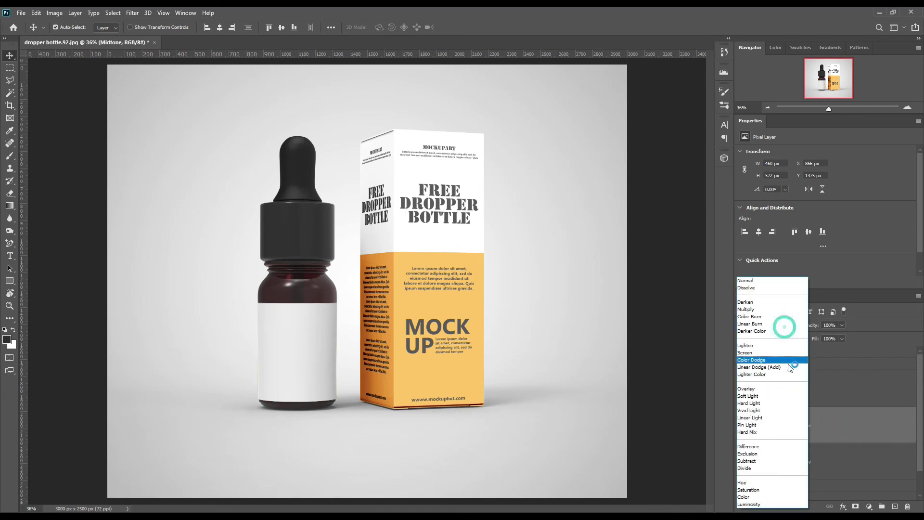
{"action": "left_click", "coordinate": [759, 366]}
Apply Levels to the label's Midtone layer with input black at 212 and output white at 138.
{"action": "left_click", "coordinate": [56, 13]}
{"action": "mouse_move", "coordinate": [70, 37]}
{"action": "left_click", "coordinate": [161, 42]}
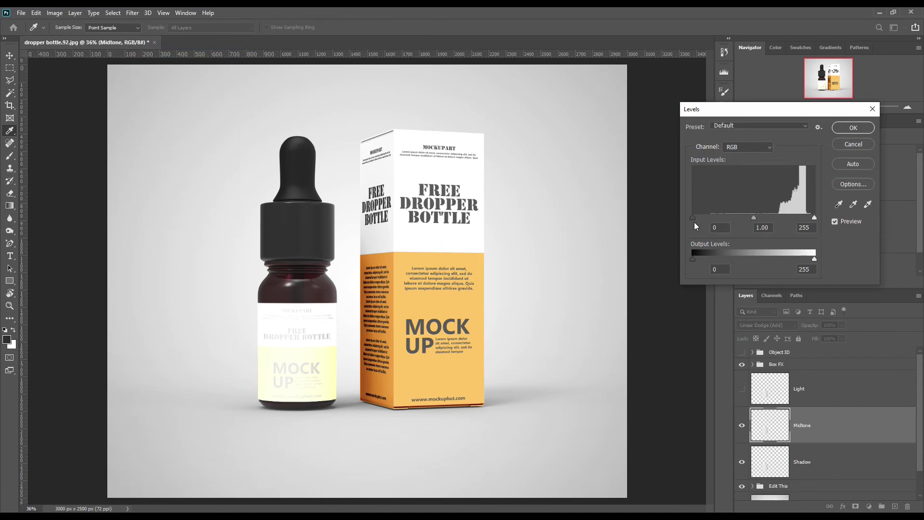
{"action": "left_click_drag", "start_coordinate": [692, 218], "coordinate": [793, 214]}
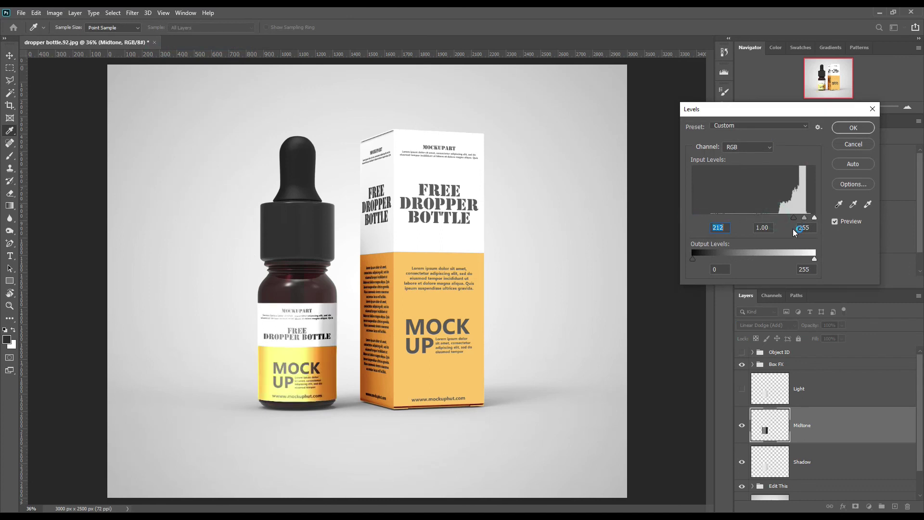
{"action": "left_click_drag", "start_coordinate": [785, 261], "coordinate": [759, 259]}
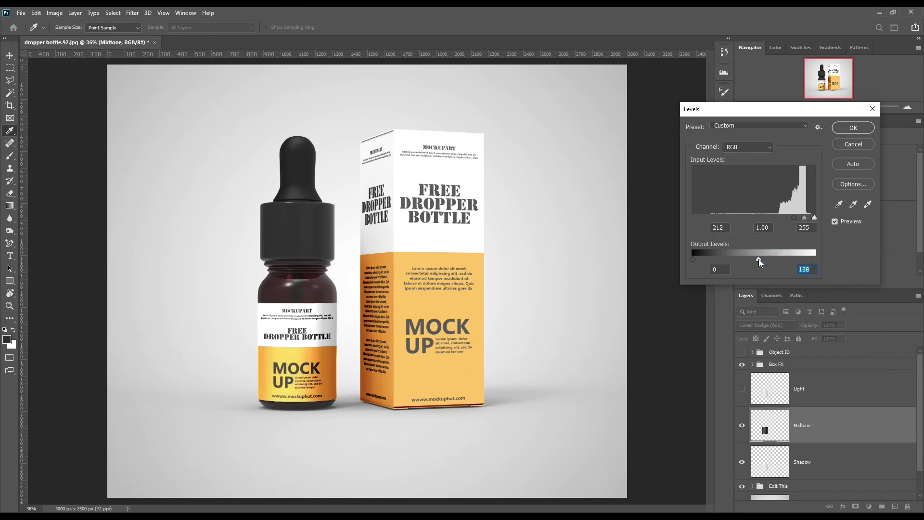
{"action": "left_click", "coordinate": [853, 128]}
Show the label's Light layer and set its blend mode to Screen.
{"action": "left_click", "coordinate": [744, 388]}
{"action": "left_click", "coordinate": [821, 383]}
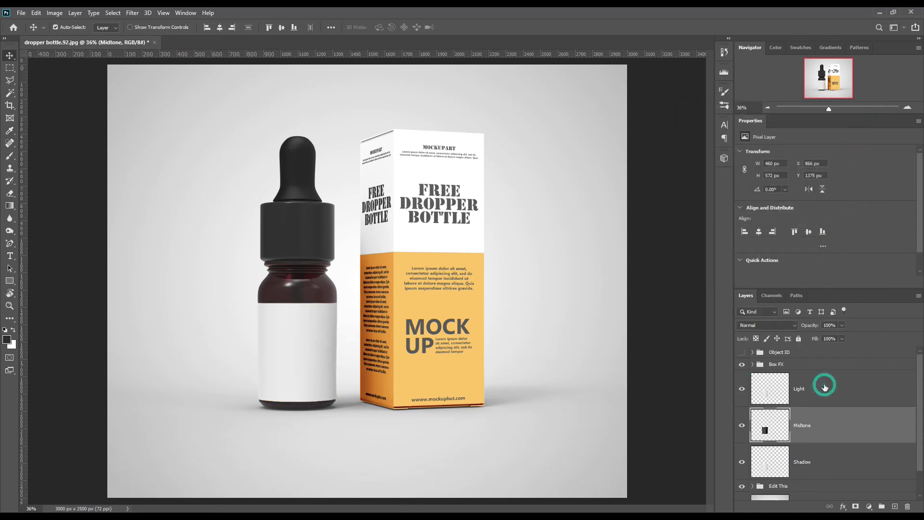
{"action": "left_click", "coordinate": [782, 323]}
{"action": "left_click", "coordinate": [768, 354]}
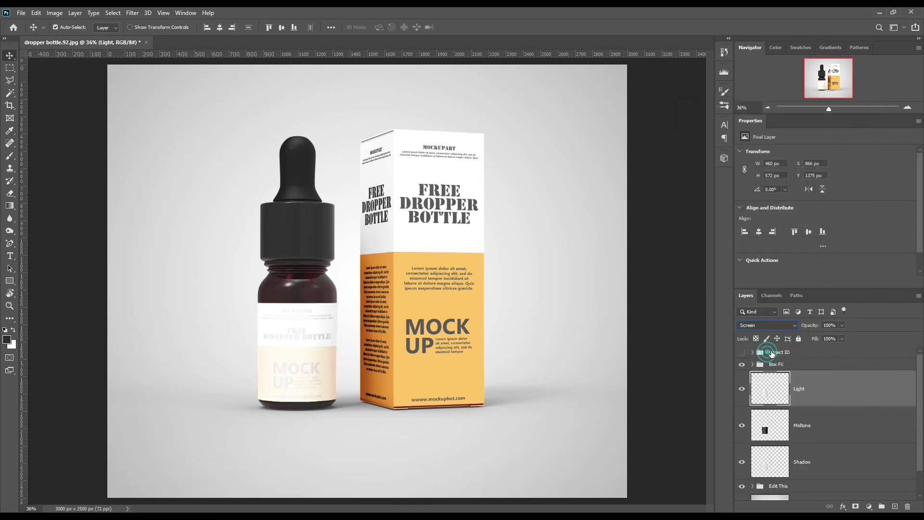
Apply Levels to the label's Light layer with input black at 220 and output white at 213.
{"action": "left_click", "coordinate": [49, 13]}
{"action": "mouse_move", "coordinate": [72, 37]}
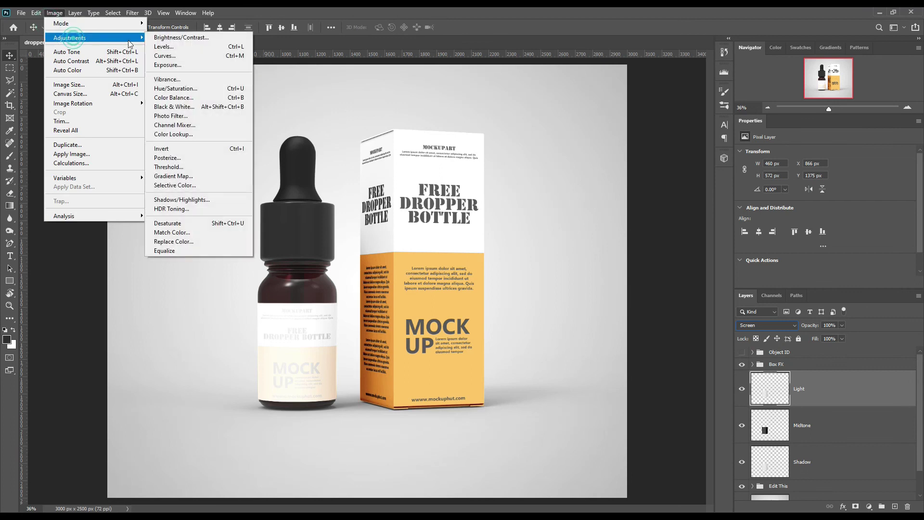
{"action": "left_click", "coordinate": [163, 50]}
{"action": "left_click_drag", "start_coordinate": [693, 218], "coordinate": [798, 221]}
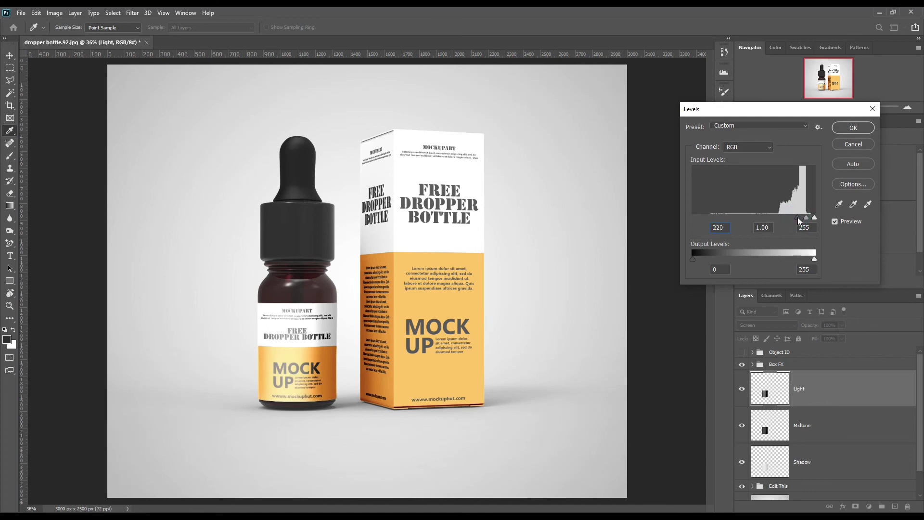
{"action": "left_click_drag", "start_coordinate": [814, 260], "coordinate": [807, 260]}
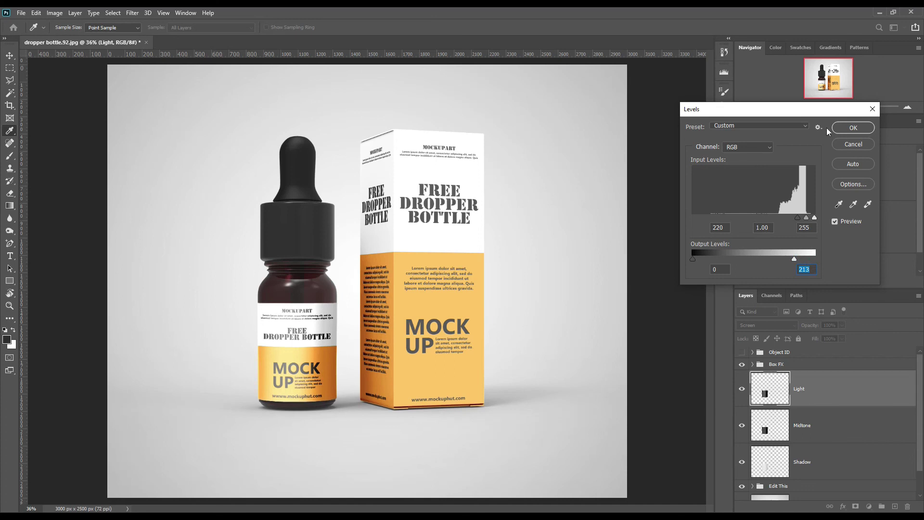
{"action": "left_click", "coordinate": [850, 128]}
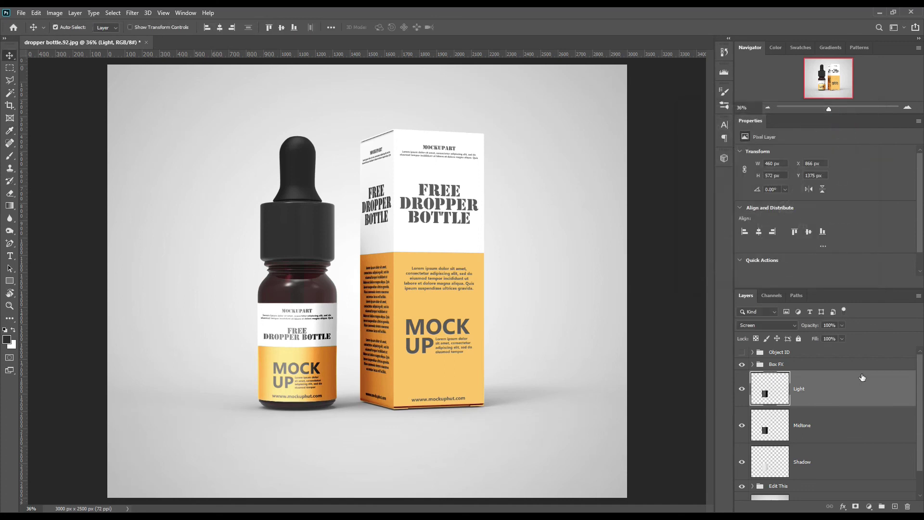
Group the label's Light, Midtone and Shadow layers and name the group Label FX.
{"action": "left_click", "coordinate": [847, 456], "text": "shift"}
{"action": "left_click_drag", "start_coordinate": [850, 455], "coordinate": [882, 508]}
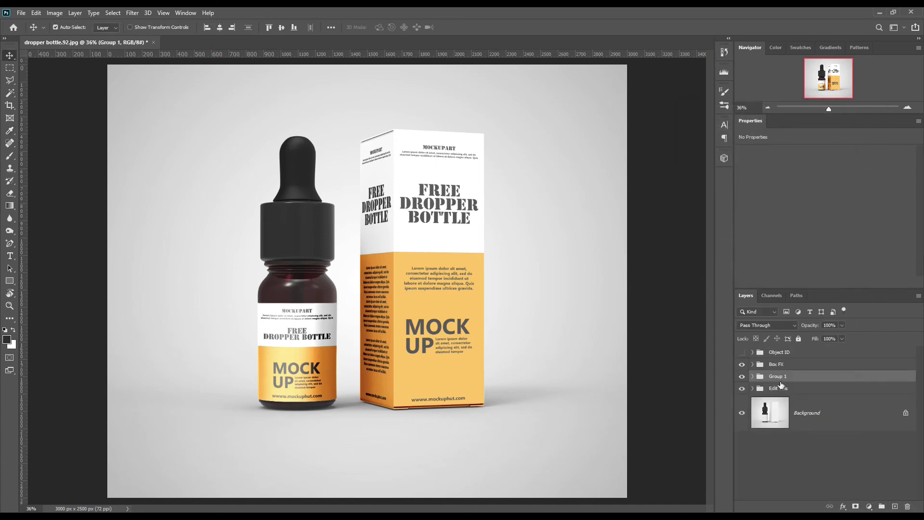
{"action": "double_click", "coordinate": [783, 377]}
{"action": "key", "text": "Return"}
With the Background layer active, load the Label, Box and Bottle shapes from Object ID as one combined selection and invert it.
{"action": "left_click", "coordinate": [806, 420]}
{"action": "left_click", "coordinate": [753, 352]}
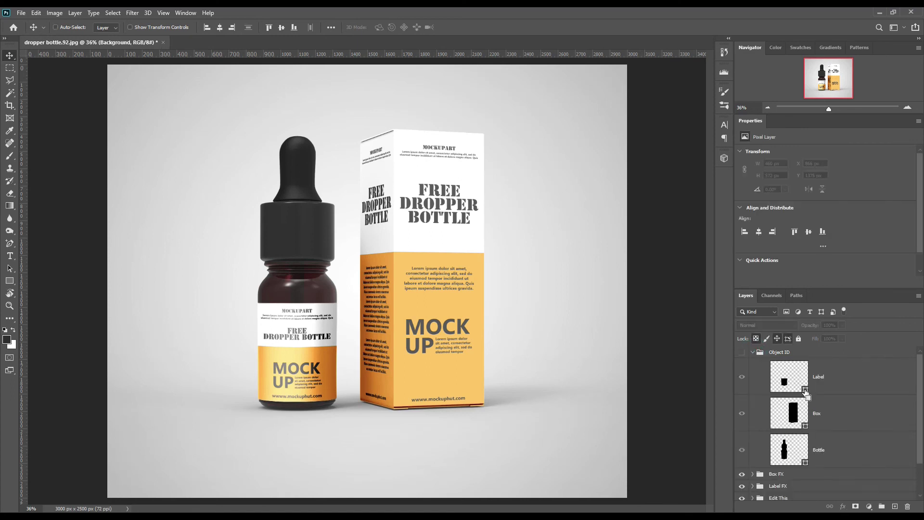
{"action": "left_click", "coordinate": [805, 392], "text": "ctrl"}
{"action": "left_click", "coordinate": [805, 426], "text": "ctrl+shift"}
{"action": "left_click", "coordinate": [807, 462], "text": "ctrl+shift"}
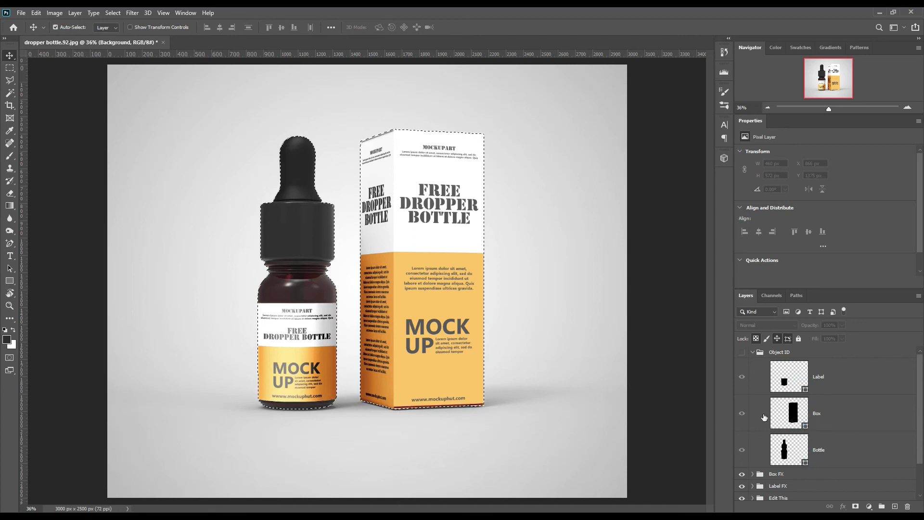
{"action": "left_click", "coordinate": [753, 352]}
{"action": "left_click", "coordinate": [831, 414]}
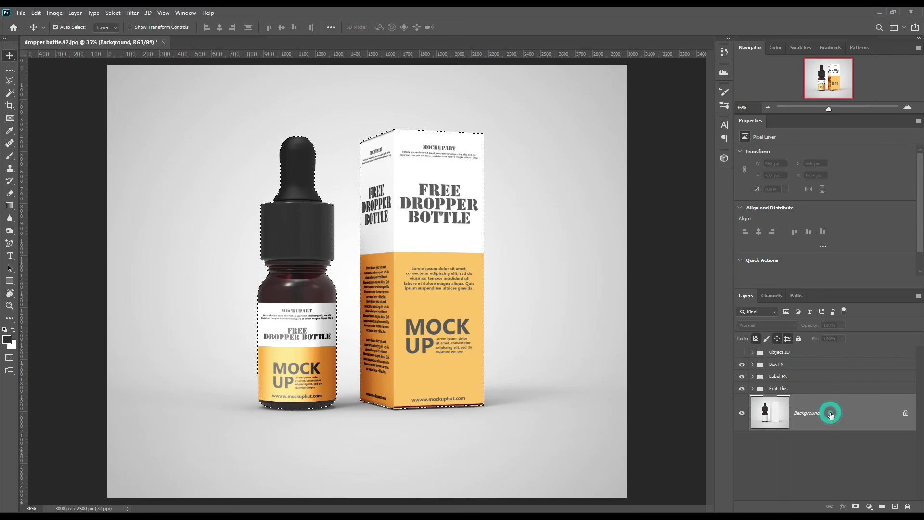
{"action": "left_click", "coordinate": [113, 13]}
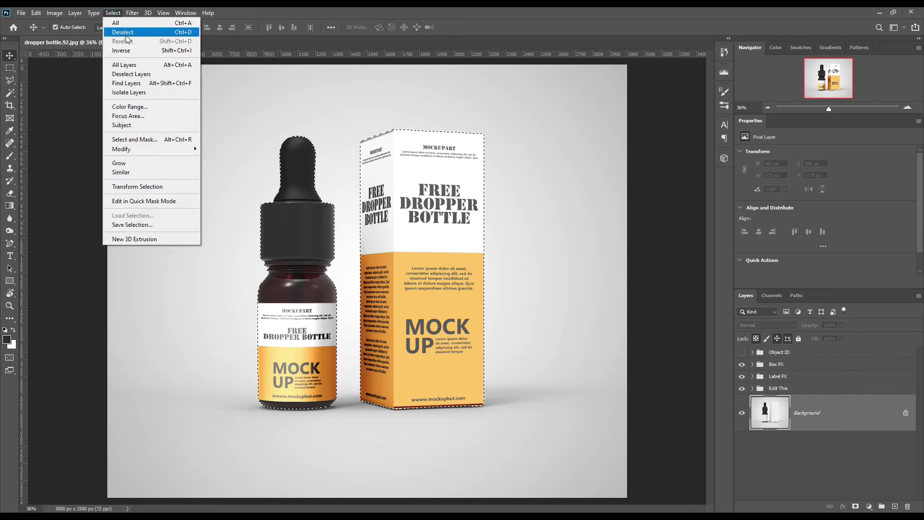
{"action": "left_click", "coordinate": [133, 51]}
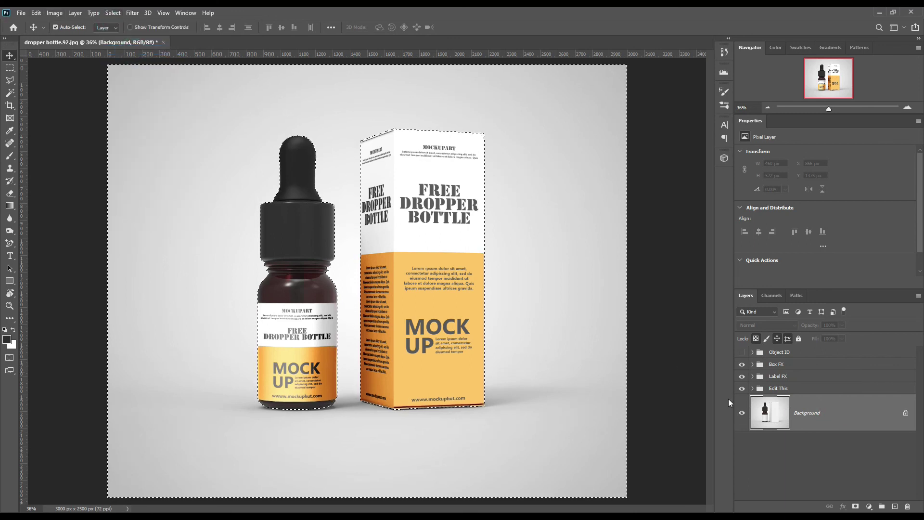
Add a grey Solid Color fill layer masked to the area around the bottle and box, and set its blend mode to Linear Burn.
{"action": "left_click", "coordinate": [870, 506]}
{"action": "left_click", "coordinate": [869, 336]}
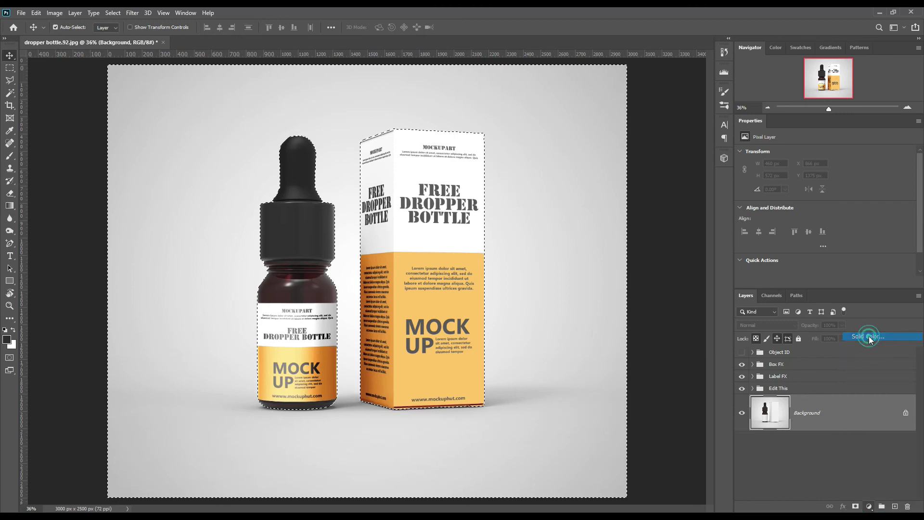
{"action": "left_click_drag", "start_coordinate": [613, 308], "coordinate": [601, 301]}
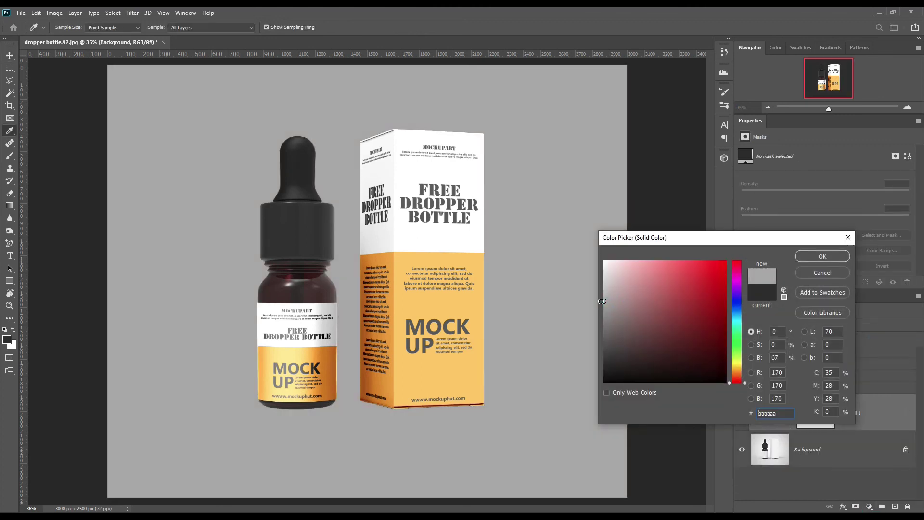
{"action": "left_click", "coordinate": [825, 257]}
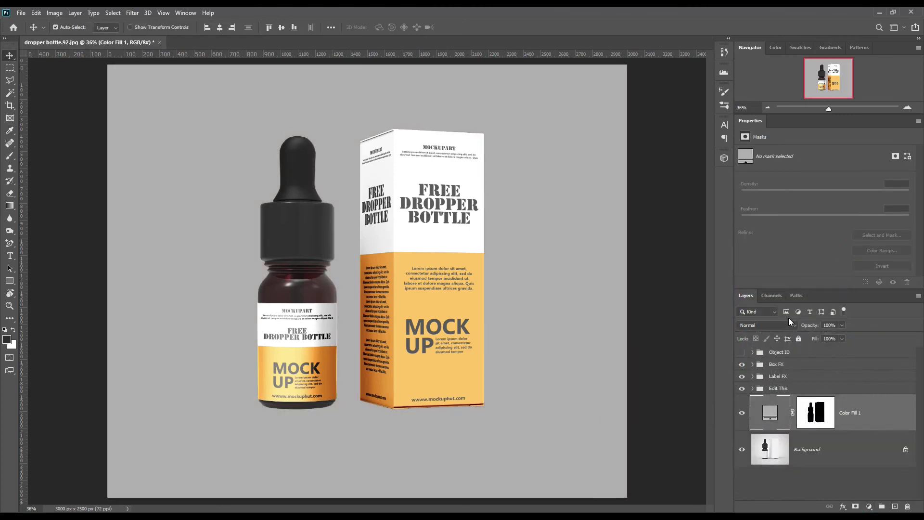
{"action": "left_click", "coordinate": [783, 325]}
{"action": "left_click", "coordinate": [779, 324]}
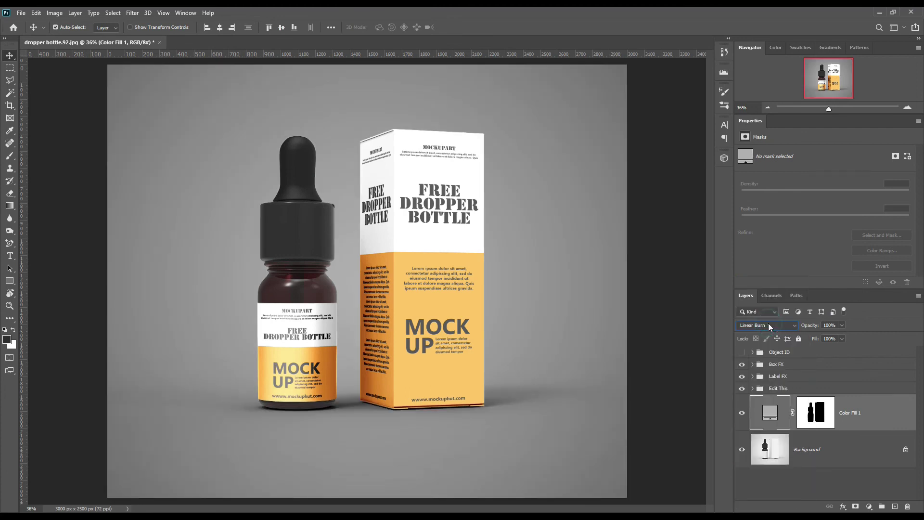
Change the background fill colour to the orange ffc959 sampled from the box front.
{"action": "double_click", "coordinate": [772, 415]}
{"action": "left_click_drag", "start_coordinate": [624, 288], "coordinate": [604, 278]}
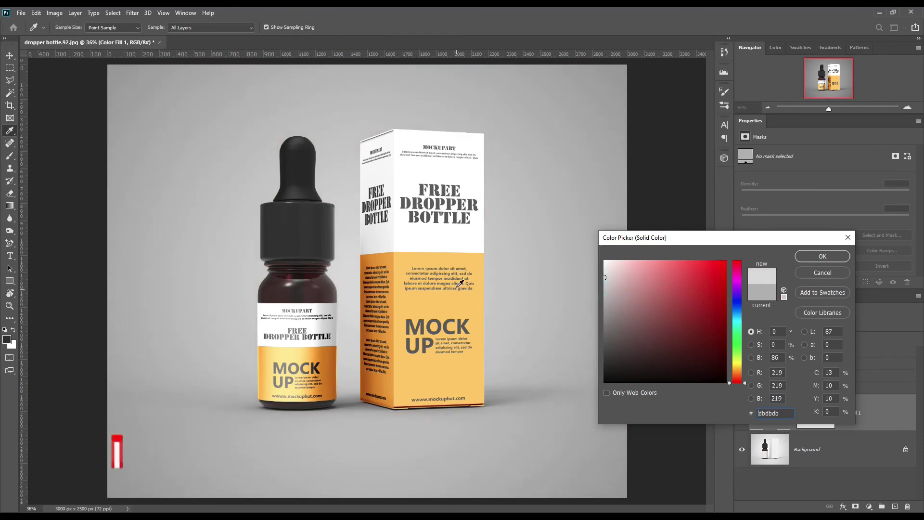
{"action": "left_click", "coordinate": [461, 283]}
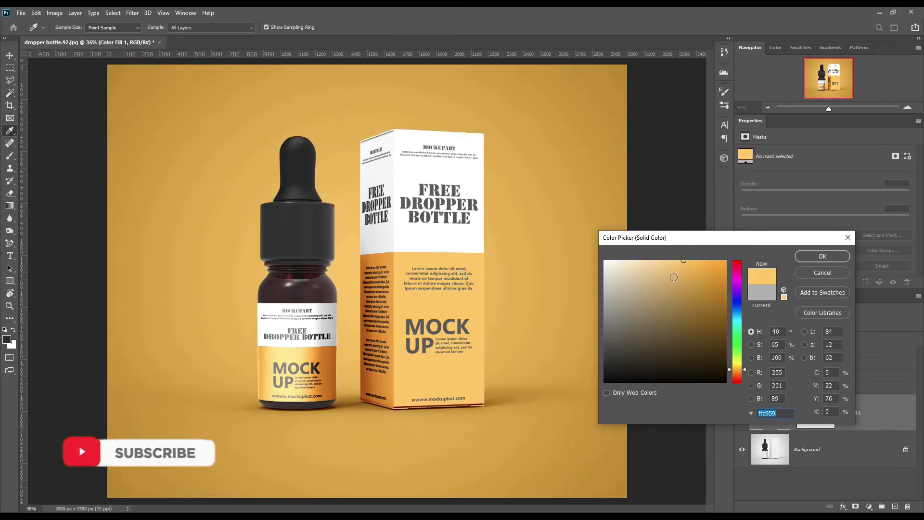
{"action": "left_click", "coordinate": [822, 256]}
Give the colour fill layer a red label and move it into the Edit This group below Box Side.
{"action": "right_click", "coordinate": [875, 412]}
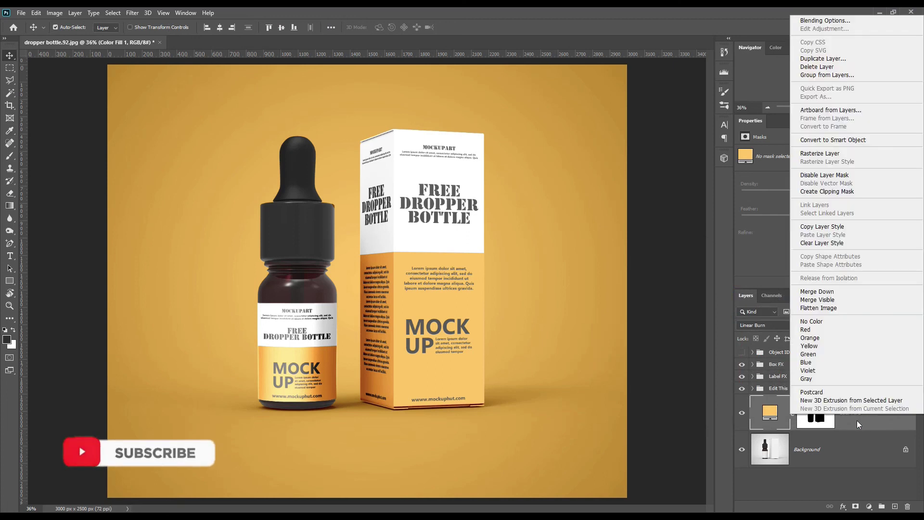
{"action": "left_click", "coordinate": [815, 329]}
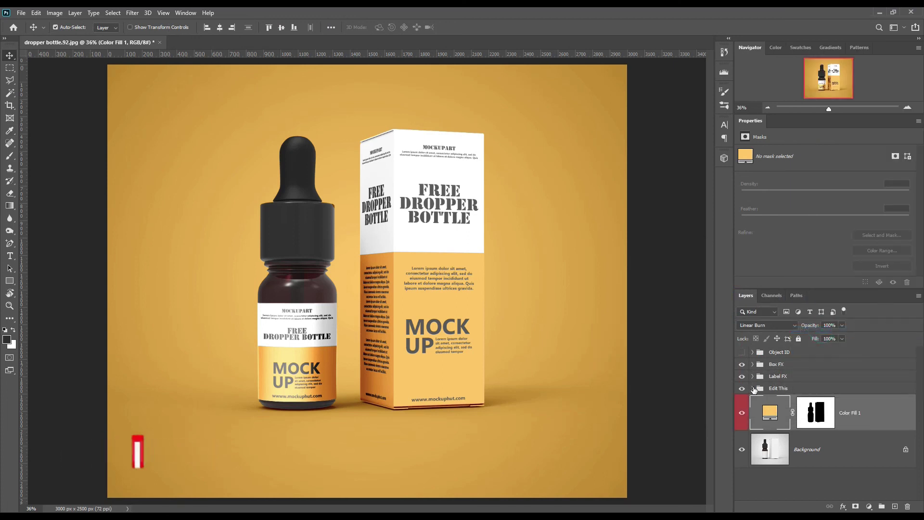
{"action": "left_click", "coordinate": [753, 388]}
{"action": "scroll", "coordinate": [828, 433], "scroll_direction": "down", "scroll_amount": 1}
{"action": "left_click_drag", "start_coordinate": [880, 491], "coordinate": [870, 464]}
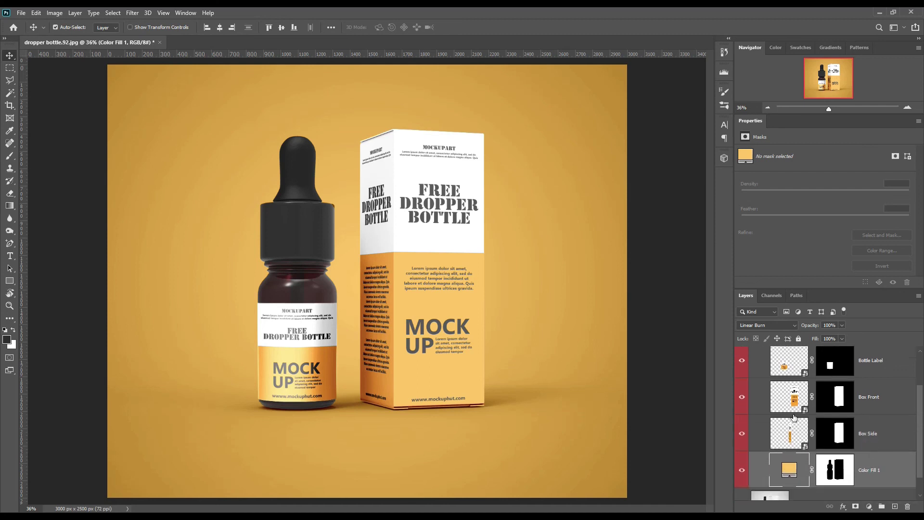
{"action": "scroll", "coordinate": [770, 404], "scroll_direction": "up", "scroll_amount": 3}
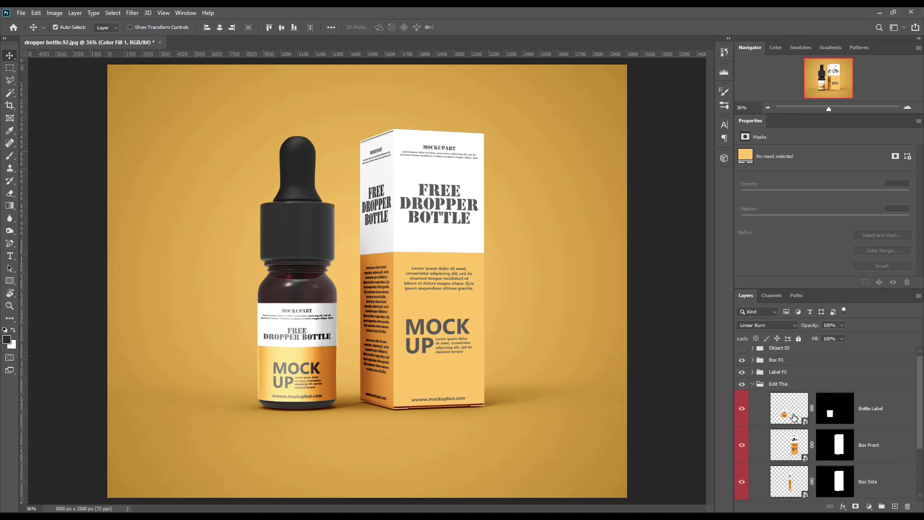
{"action": "left_click", "coordinate": [754, 389]}
{"action": "left_click", "coordinate": [831, 442]}
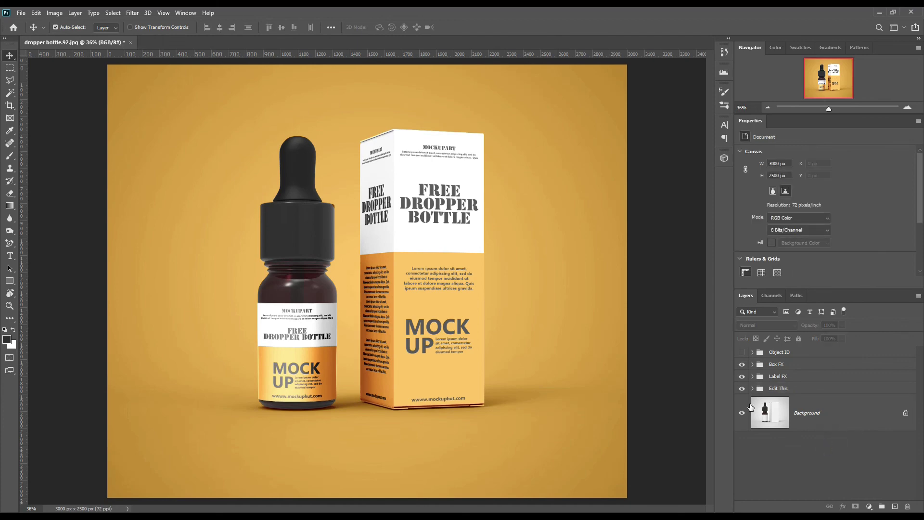